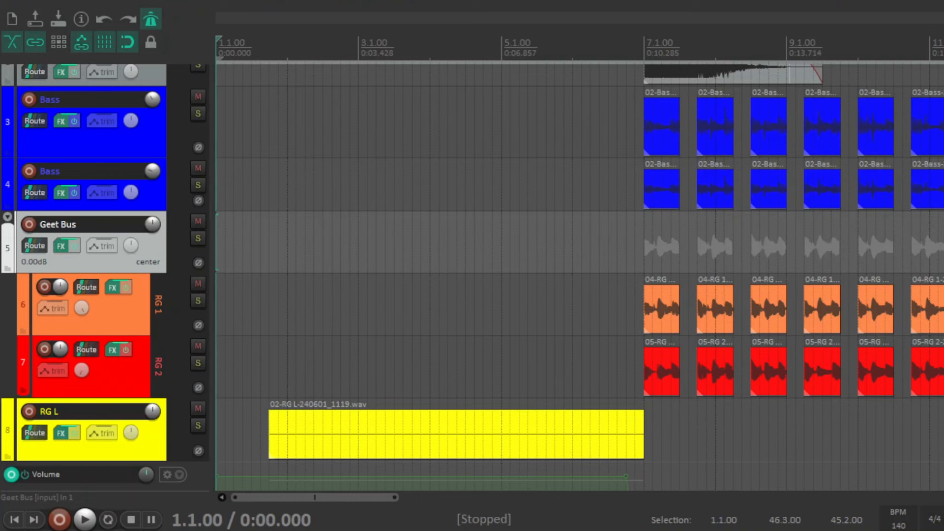
Play the song from the start and look over the arrangement on all tracks, from Perfect Drums to RG L
key("space")
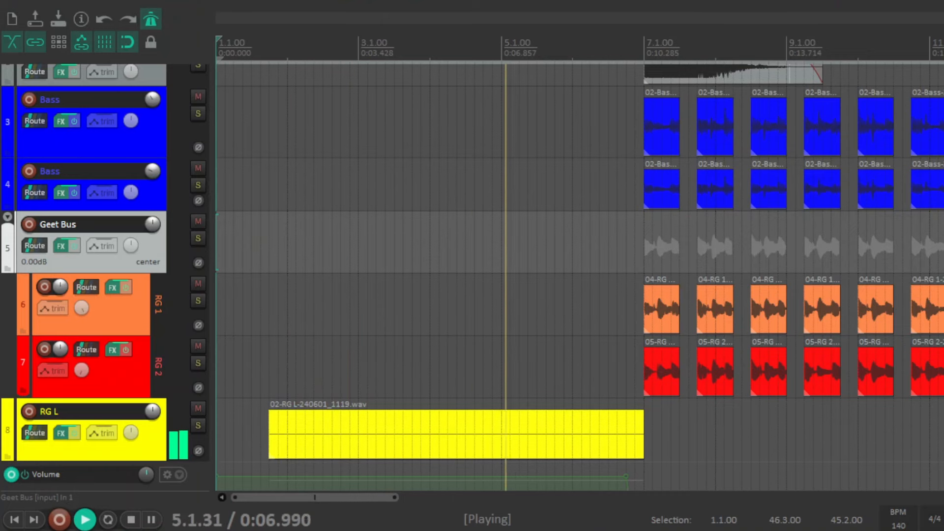
scroll(518, 134, "up", 3)
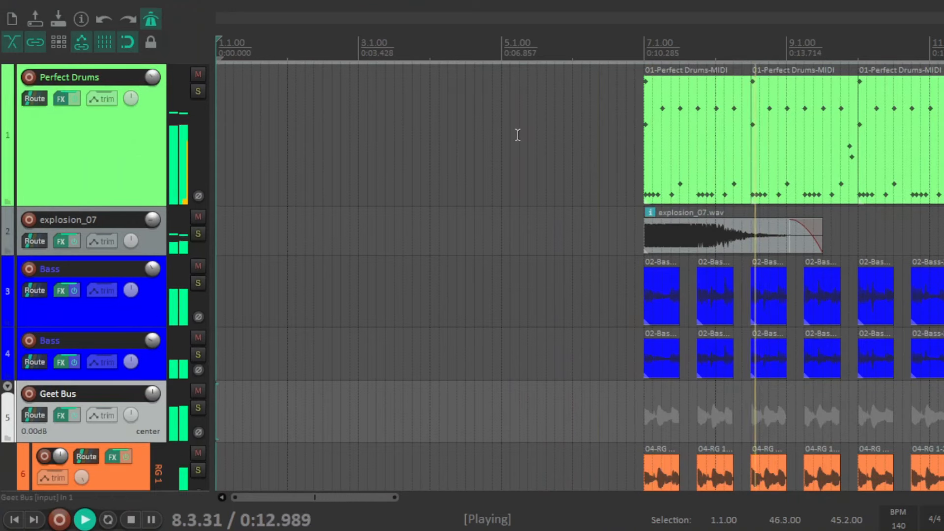
scroll(541, 157, "up", 4)
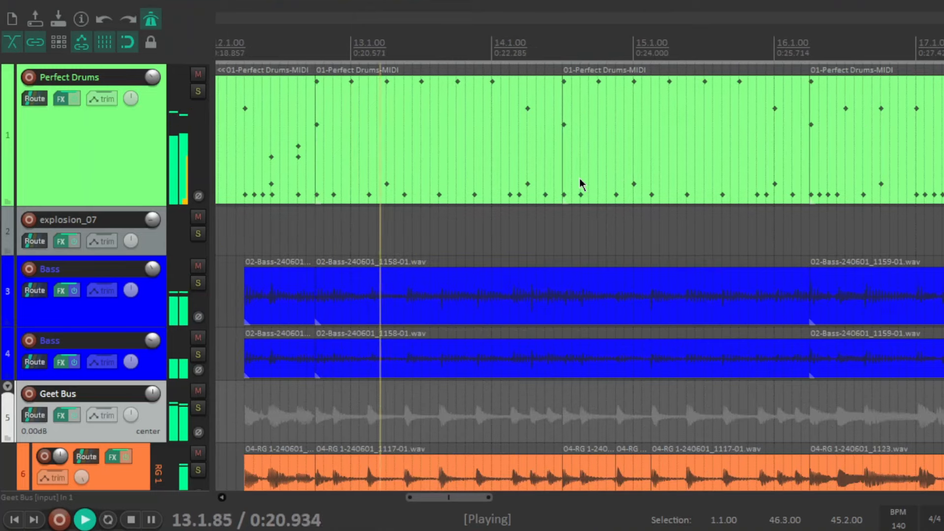
scroll(580, 277, "down", 5)
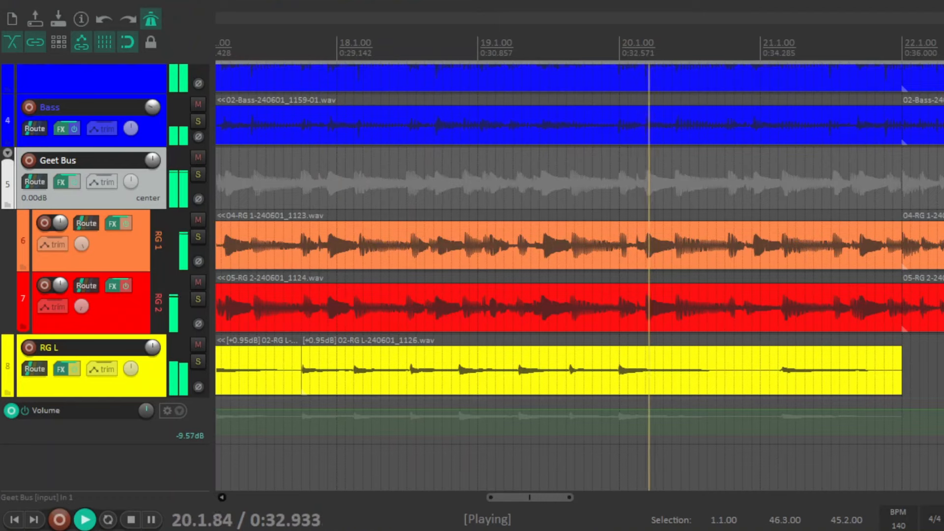
scroll(580, 277, "up", 5)
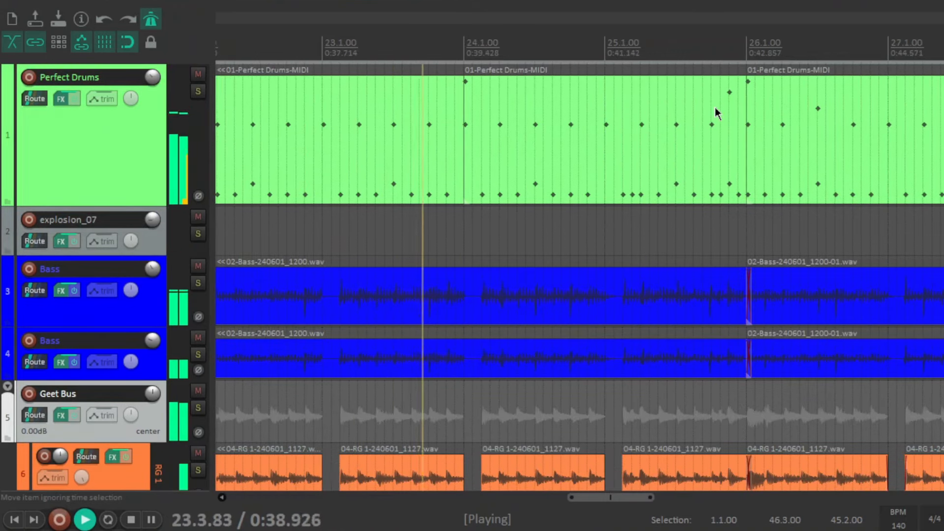
scroll(715, 112, "down", 2)
scroll(714, 107, "down", 1)
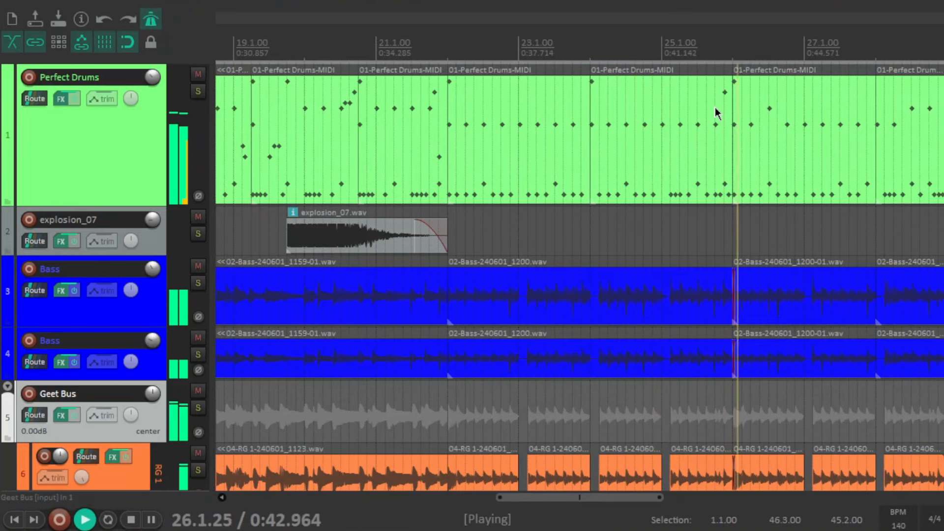
scroll(718, 118, "up", 2)
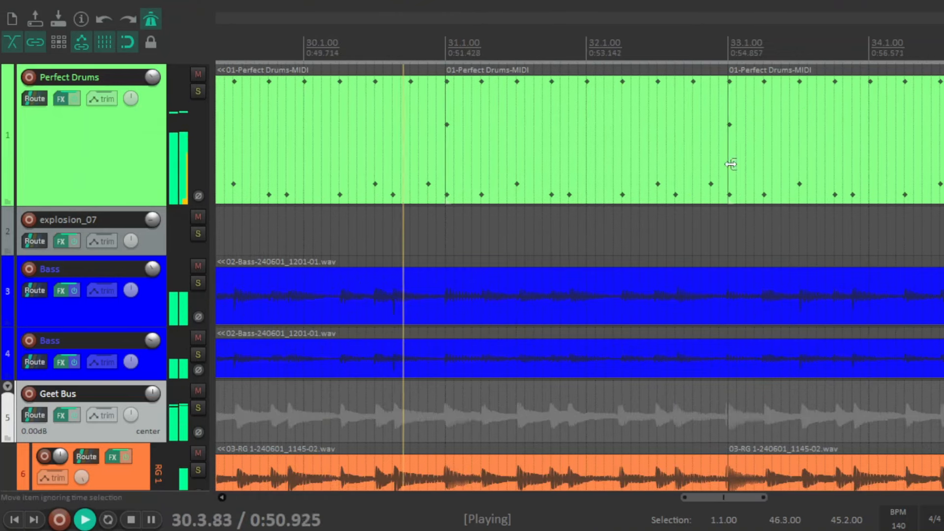
scroll(579, 277, "down", 5)
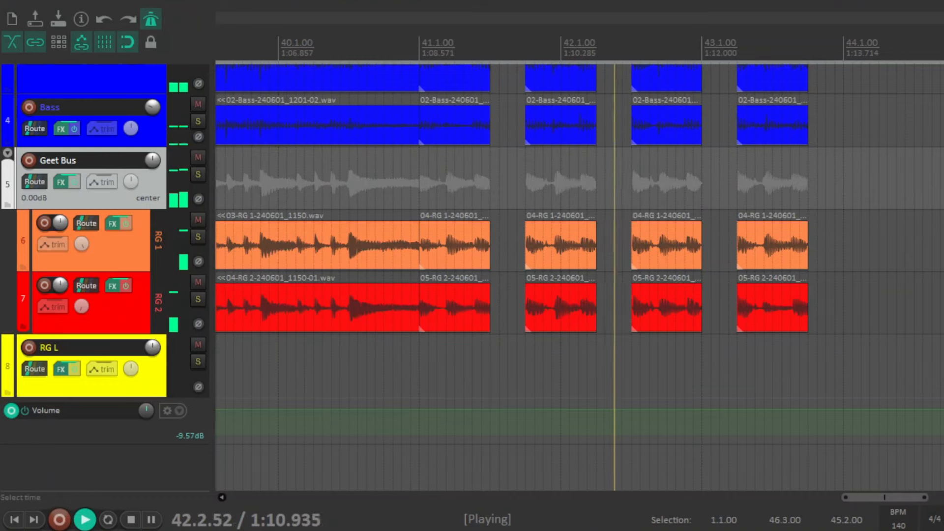
scroll(579, 277, "up", 5)
scroll(885, 120, "up", 1)
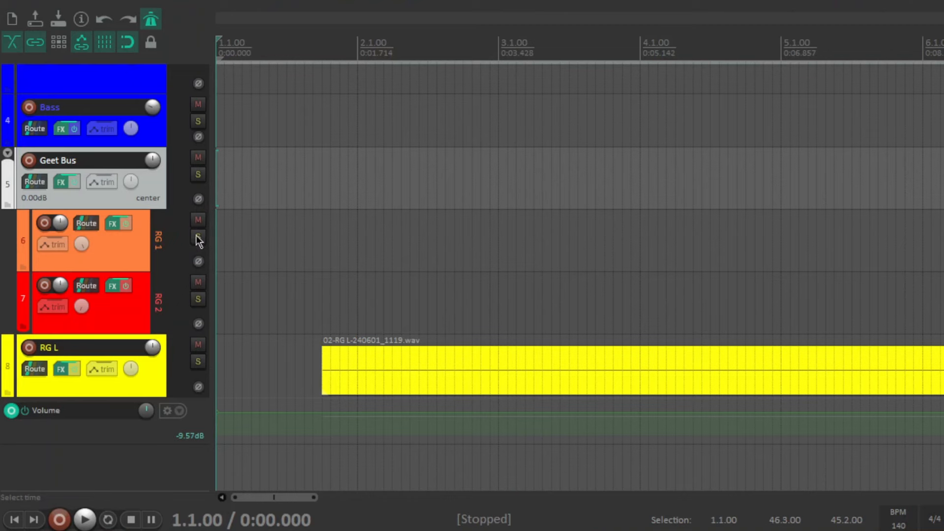
Open the RG 1 track's effects chain and examine Amp Locker's pedal slots, post-effect slots and DS60 amp settings
left_click(114, 224)
left_click(134, 196)
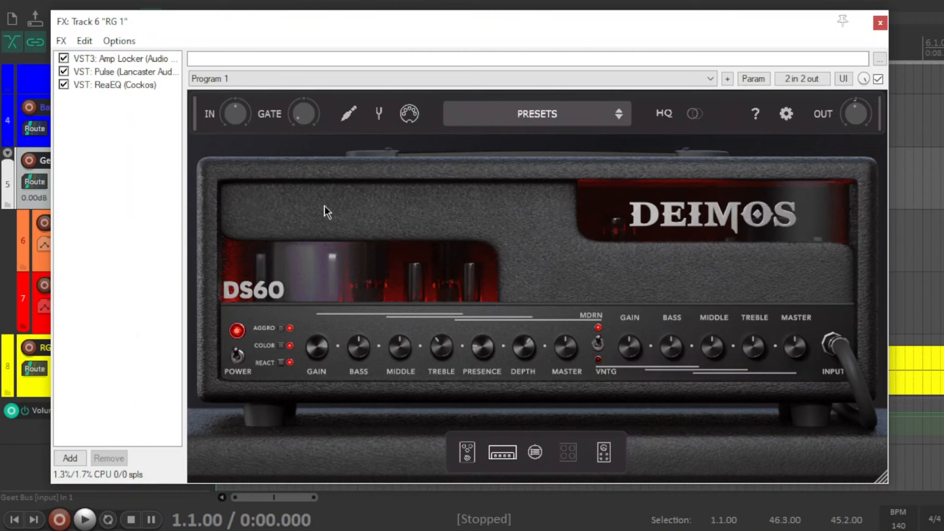
left_click(467, 452)
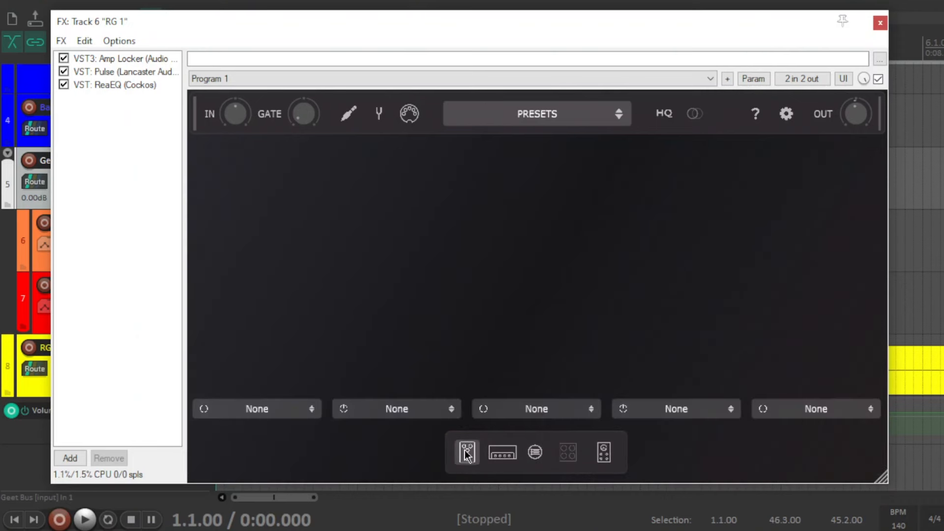
left_click(605, 454)
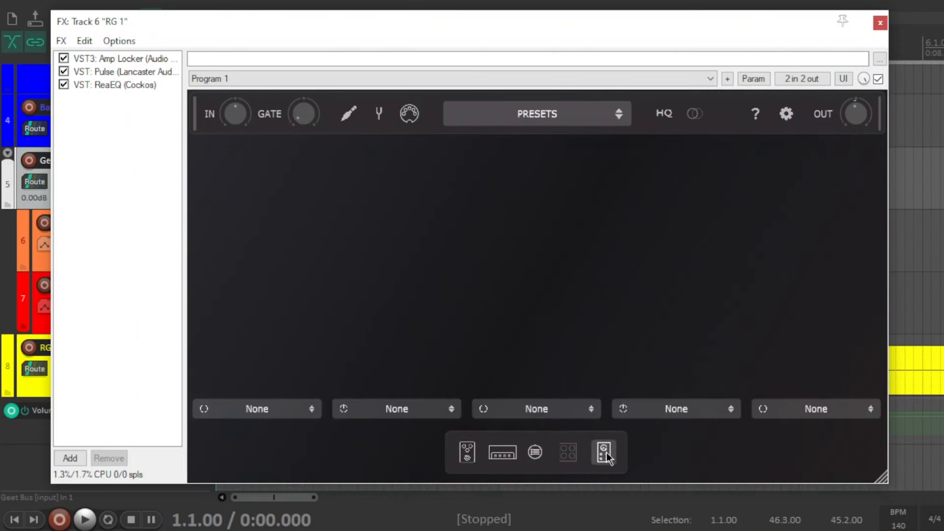
left_click(504, 453)
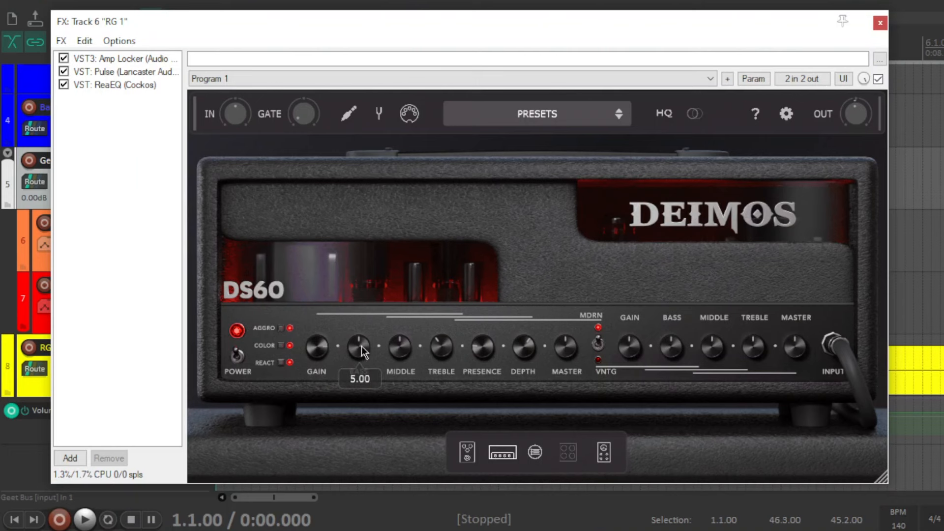
mouse_move(394, 346)
mouse_move(437, 348)
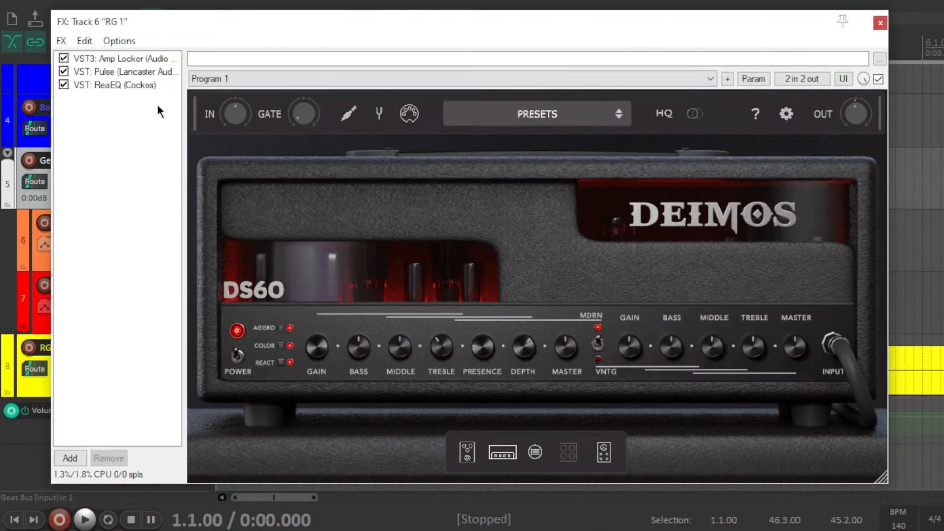
Review the Pulse cabinet IR and the ReaEQ bands in the RG 1 chain, and close the effects window
left_click(149, 73)
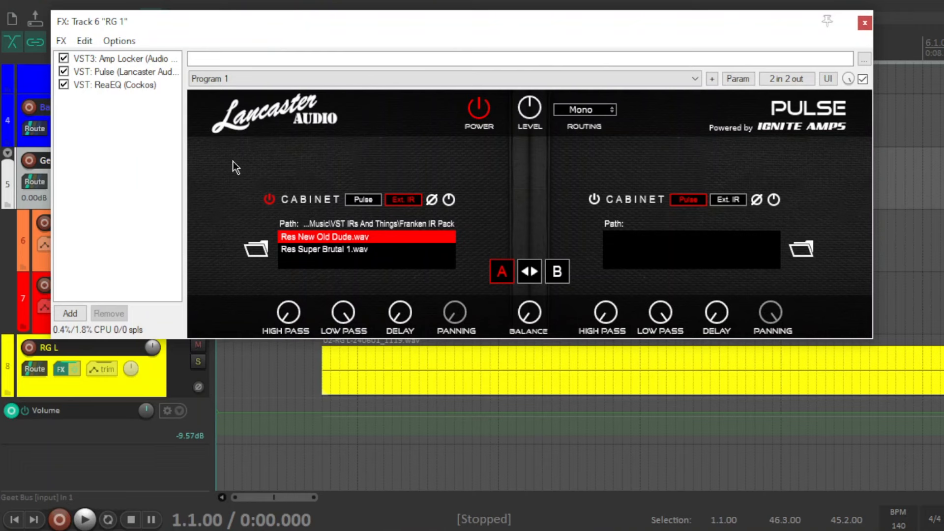
left_click(122, 77)
left_click(123, 83)
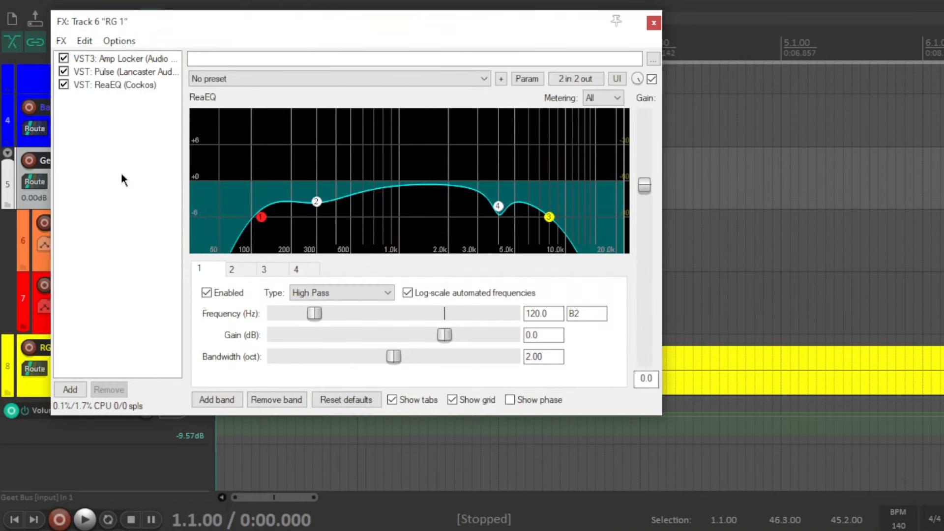
mouse_move(261, 219)
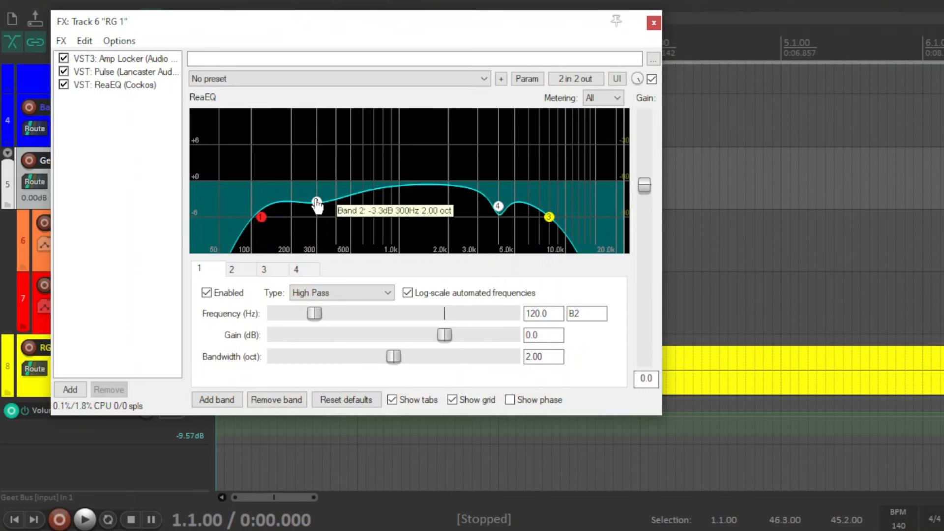
mouse_move(500, 213)
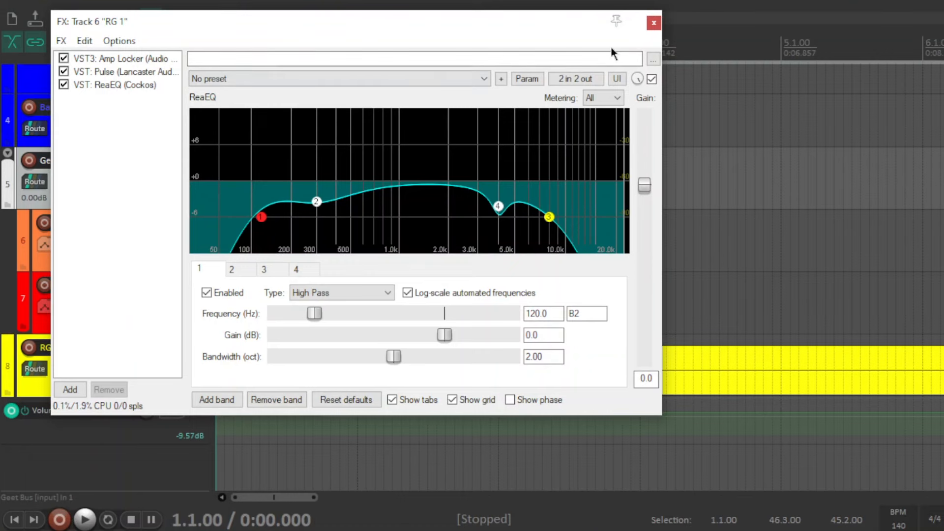
left_click(654, 22)
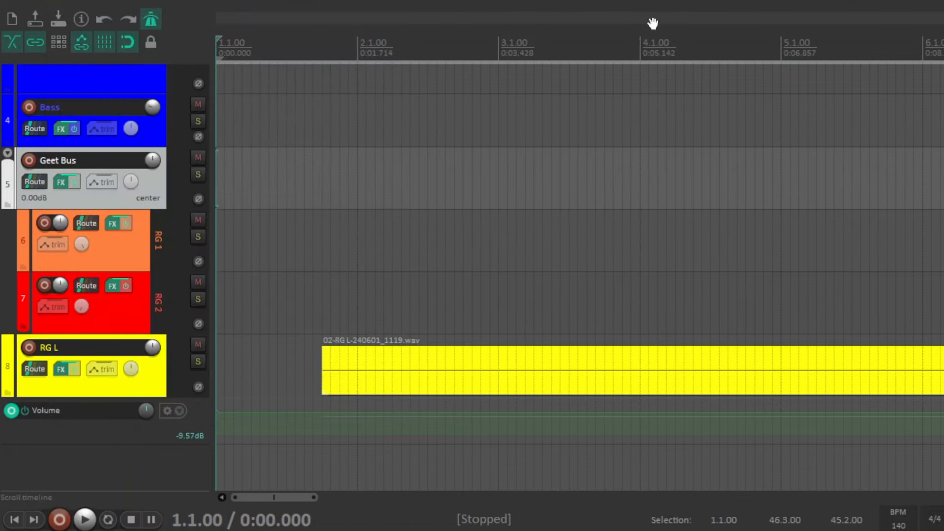
Open the RG 2 track's effects chain and check Amp Locker's DS60 amp settings and its effect slots
left_click(113, 289)
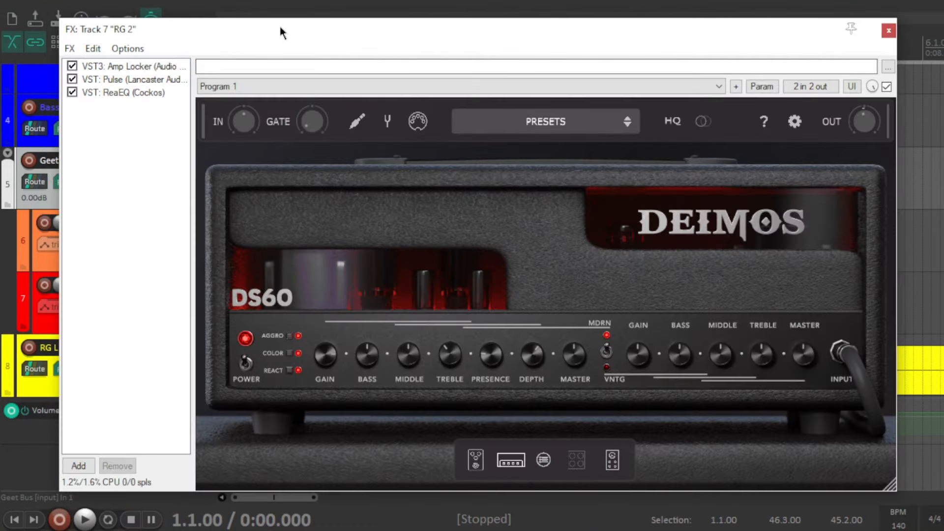
left_click_drag(281, 28, 273, 14)
mouse_move(315, 350)
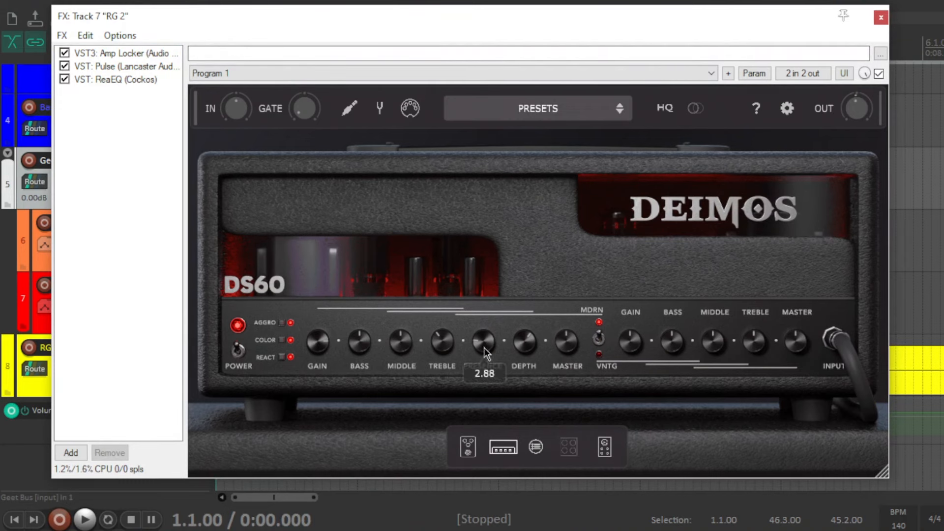
left_click(468, 446)
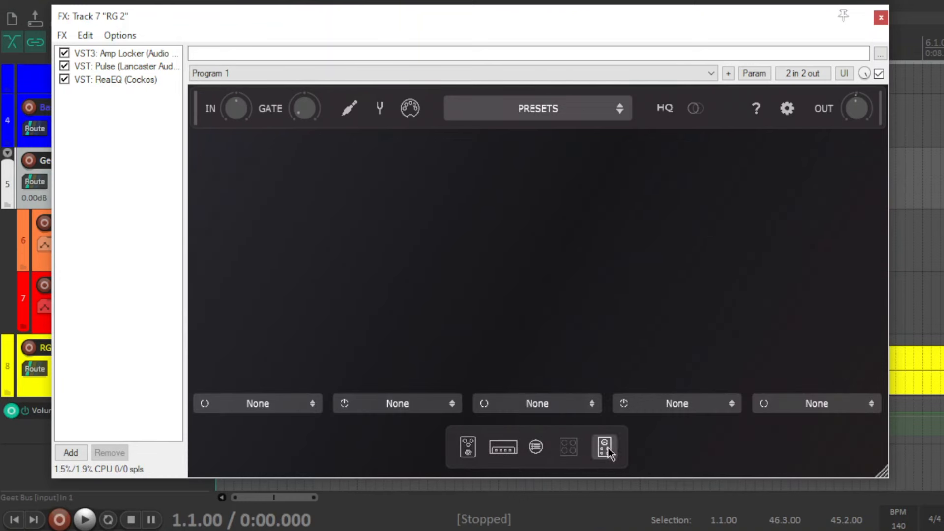
left_click(504, 448)
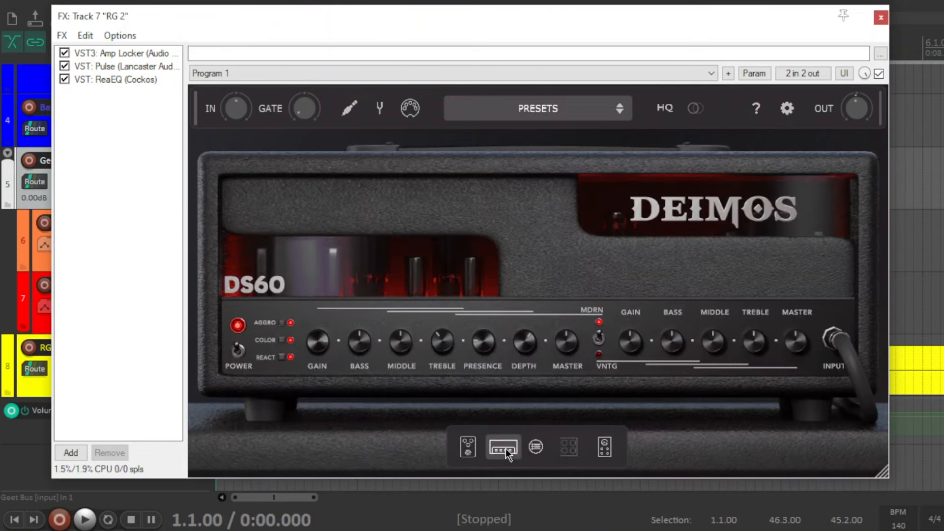
Review the Pulse cabinet IR and the ReaEQ bands in the RG 2 chain, and close the effects window
left_click(134, 66)
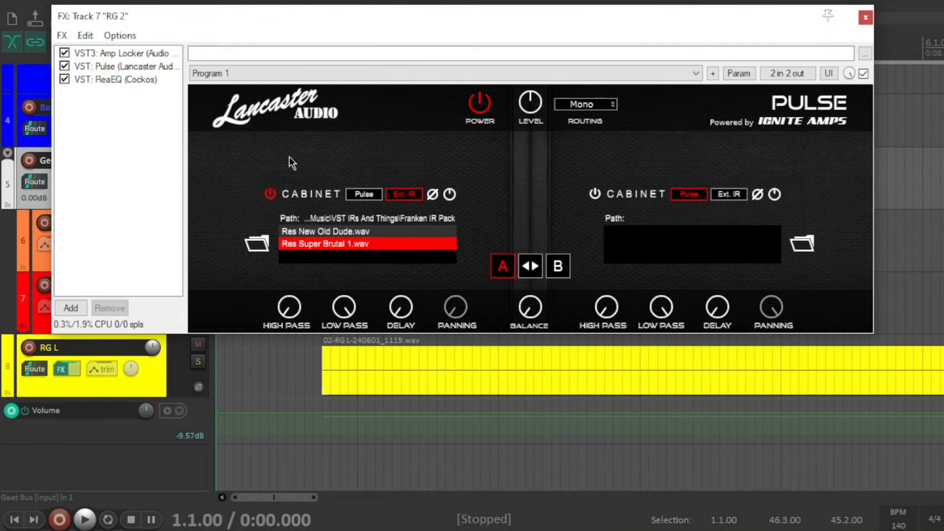
left_click(144, 79)
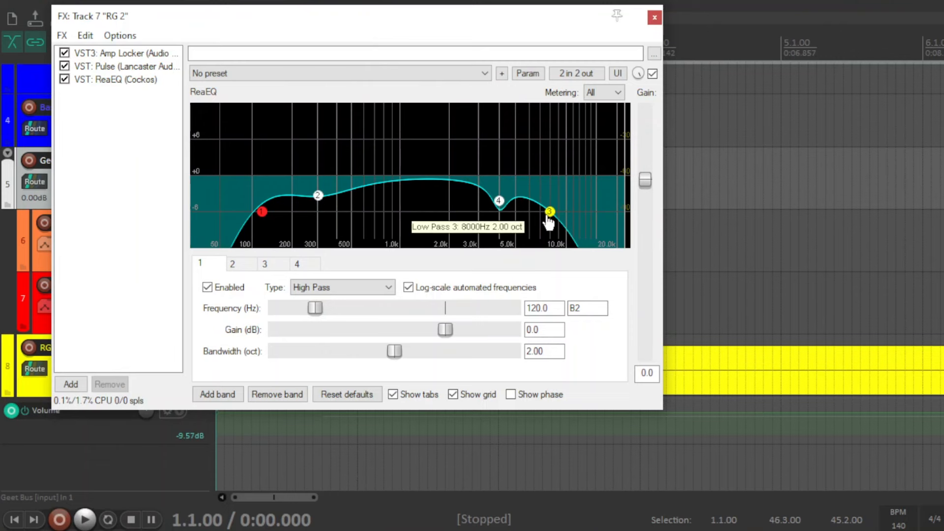
left_click(655, 18)
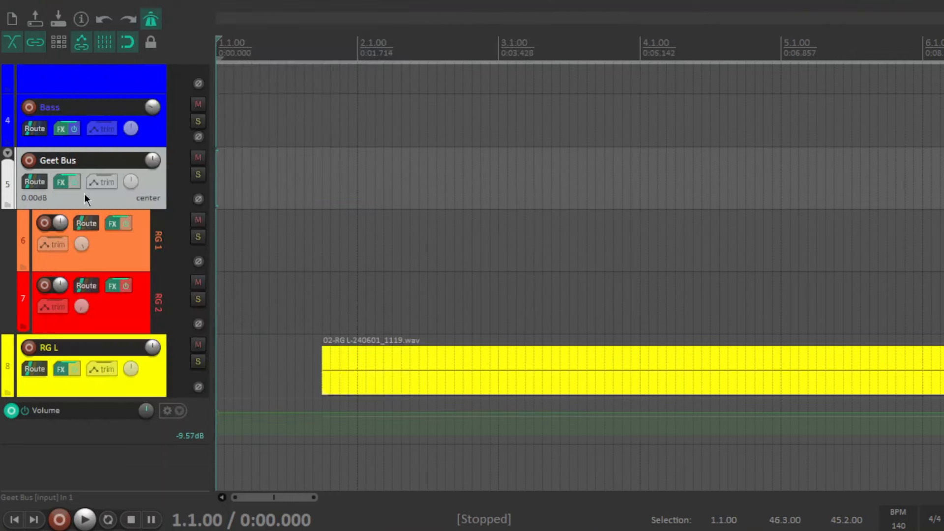
Open the Geet Bus effects chain, examine TDR Nova's high-pass filter and dynamic band I settings, and close it
left_click(64, 183)
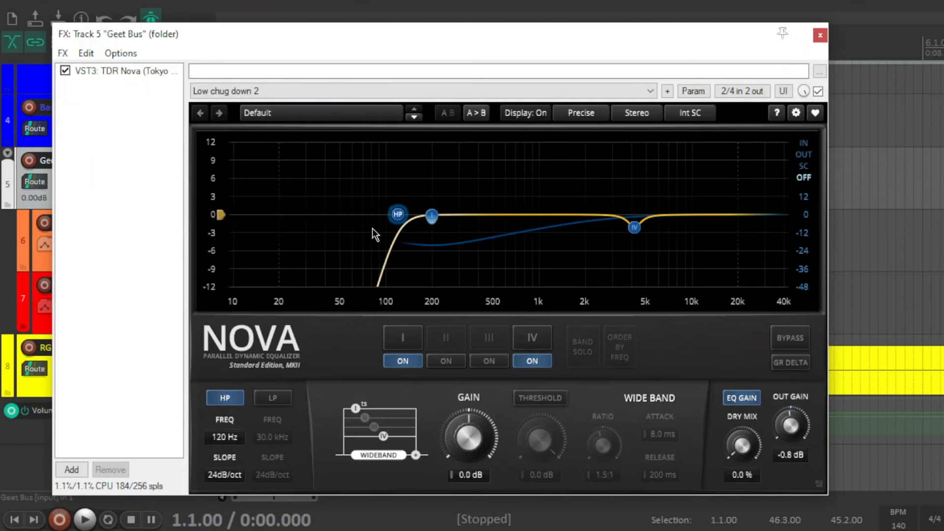
left_click(432, 217)
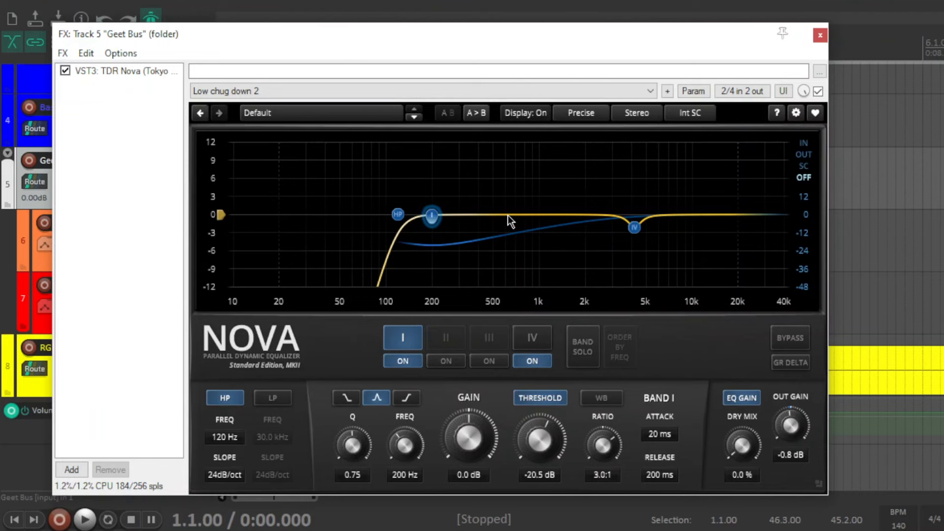
left_click(821, 35)
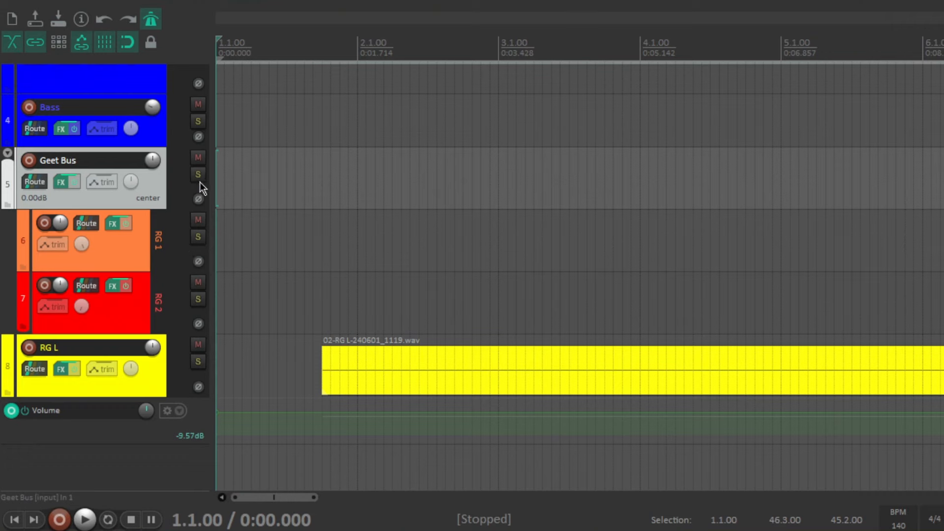
Solo the Geet Bus and play from bar 12 with its TDR Nova open to watch band I's gain reduction
left_click(198, 174)
left_click(61, 183)
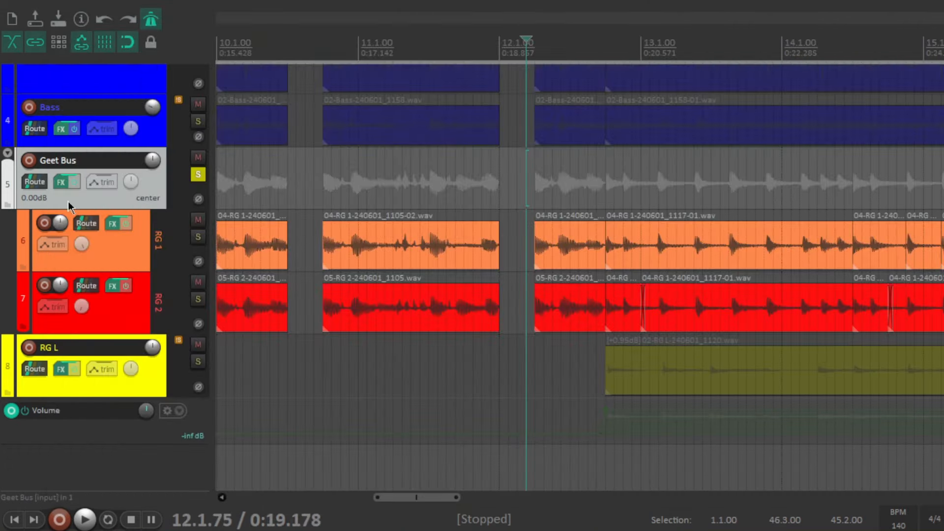
left_click(61, 182)
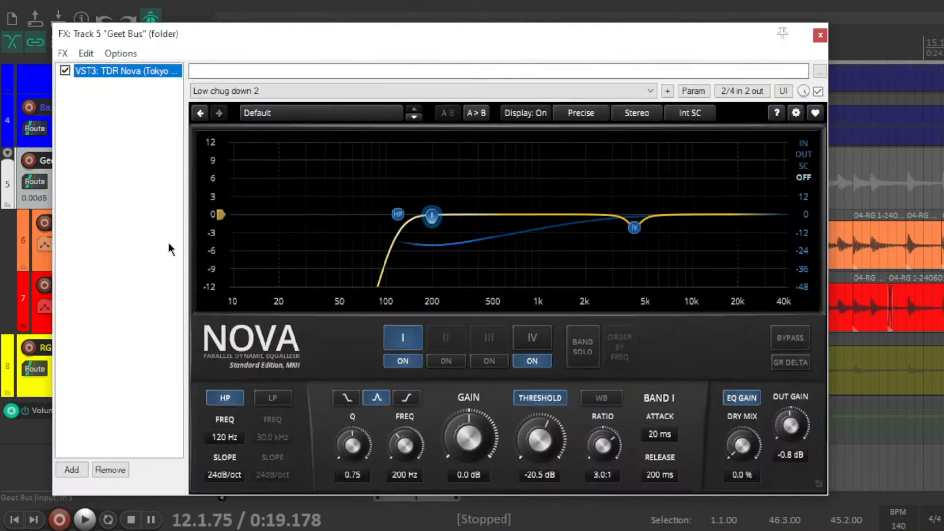
key("space")
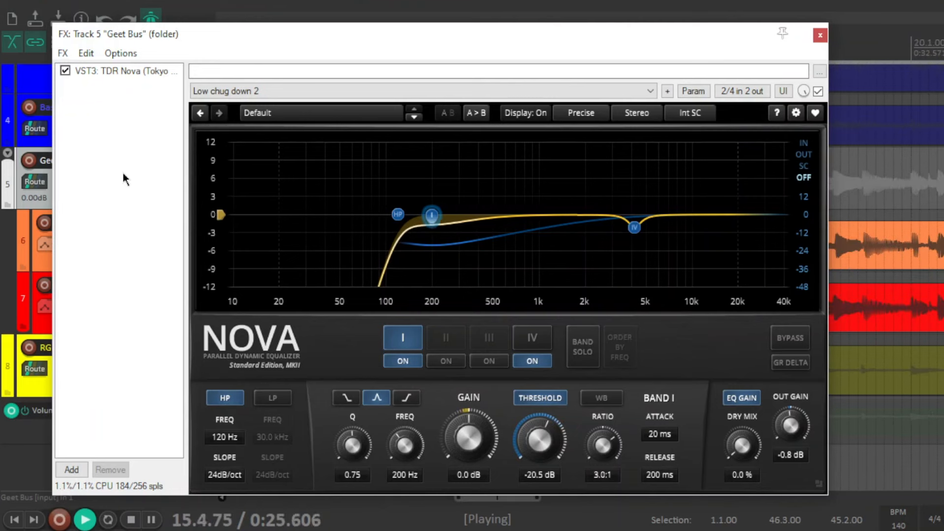
key("space")
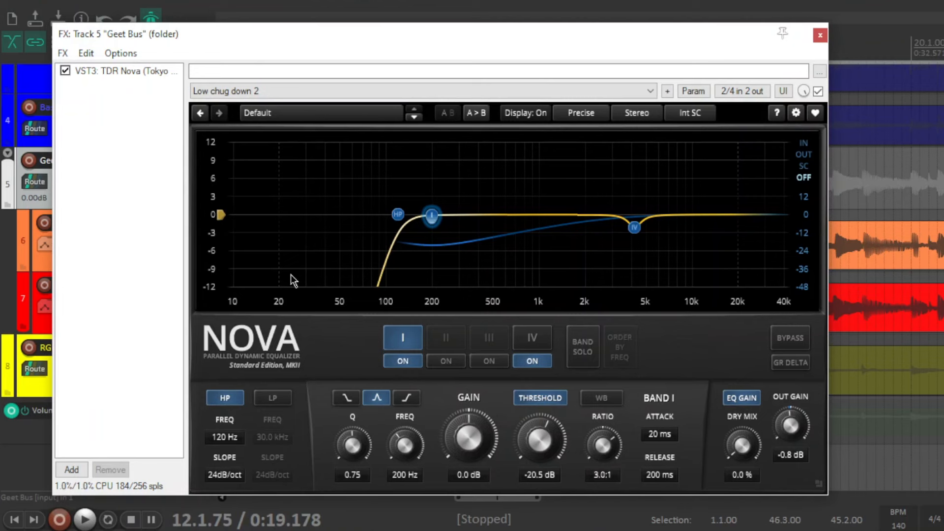
Inspect the settings of band IV in the Geet Bus's TDR Nova and close the effects window
left_click(634, 228)
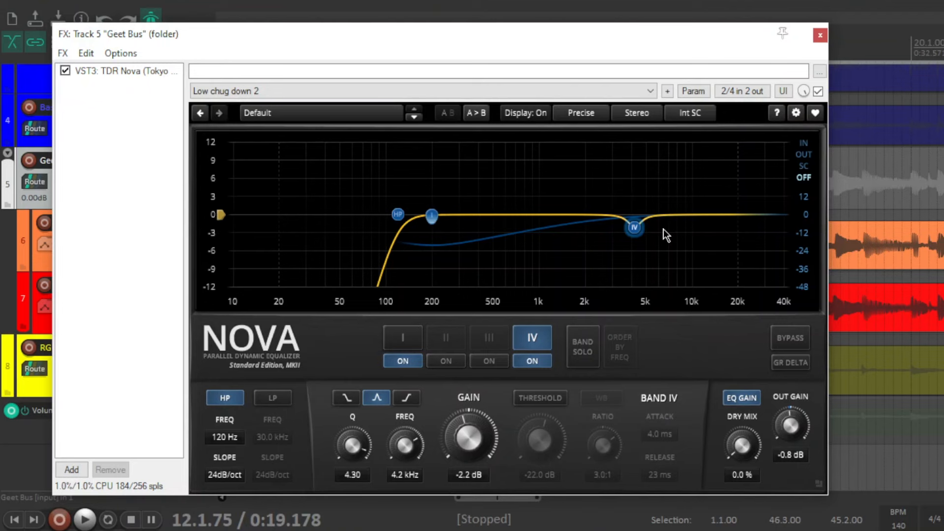
left_click(820, 35)
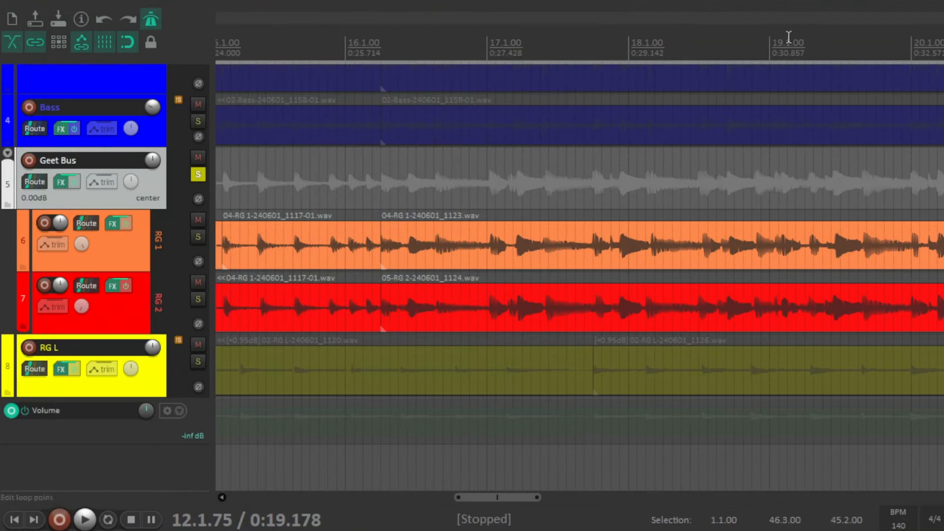
Open the RG L effects chain and examine Amp Locker's amp knobs, Screamer pedal and post-effects slots
left_click(61, 373)
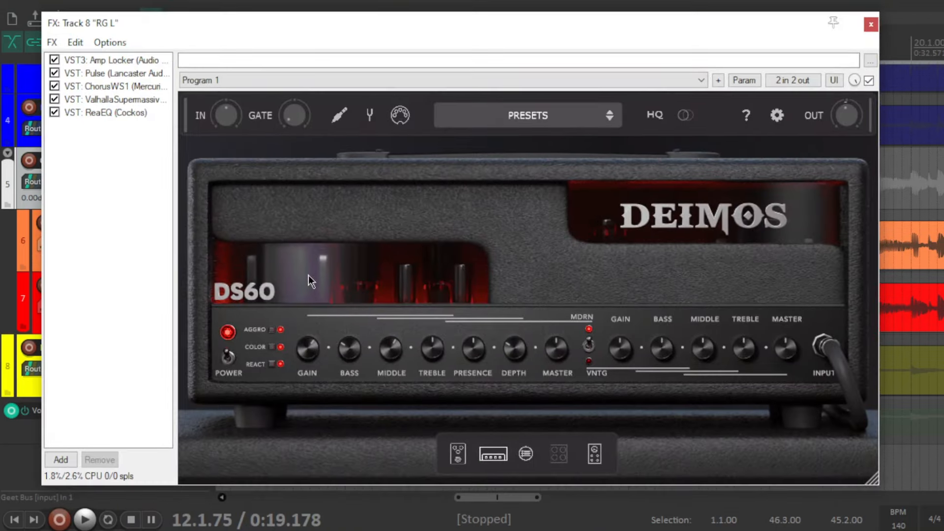
mouse_move(395, 347)
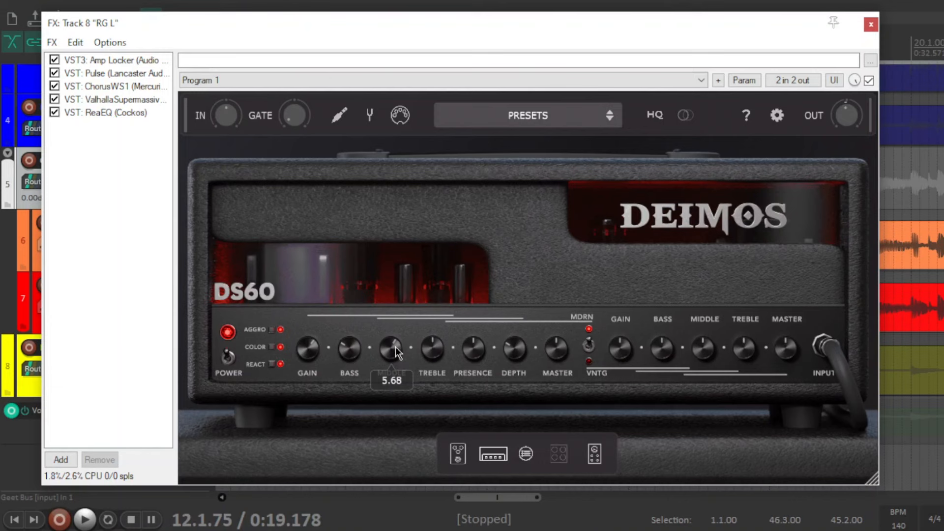
mouse_move(558, 346)
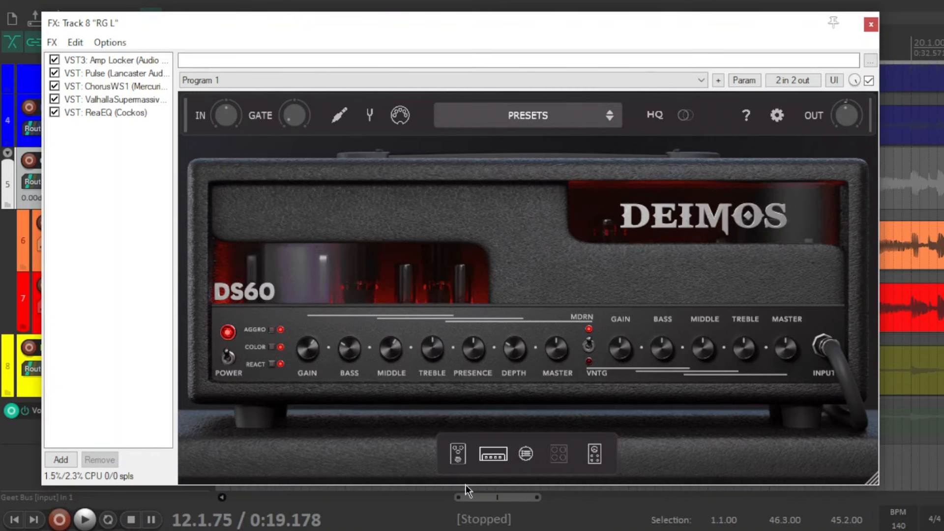
left_click(458, 453)
mouse_move(223, 190)
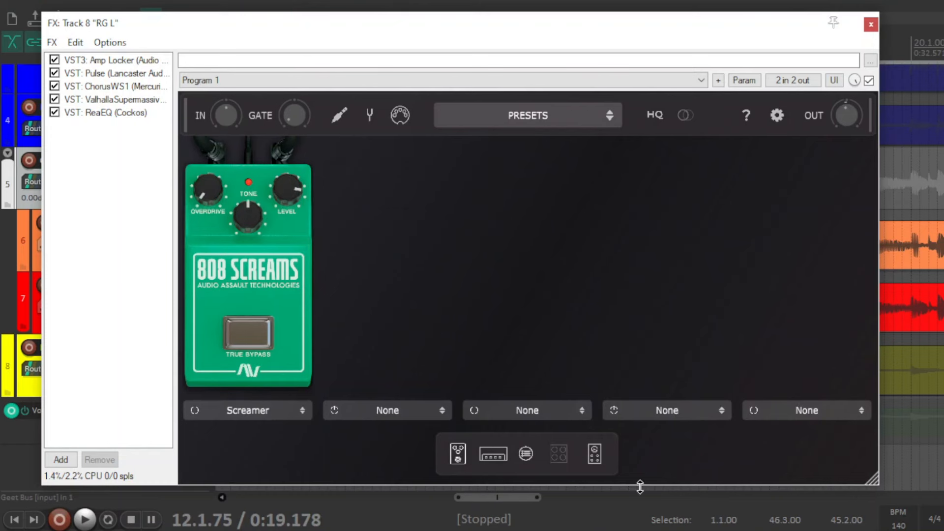
left_click(595, 453)
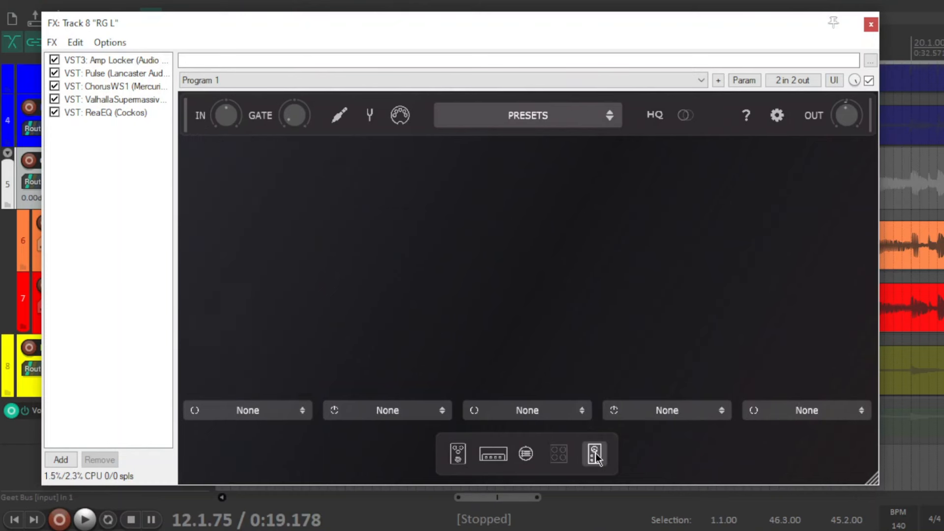
left_click(490, 456)
Review the Pulse cabinet IR, the ChorusWS1 pedal and the ValhallaSupermassive settings in the RG L chain
left_click(127, 71)
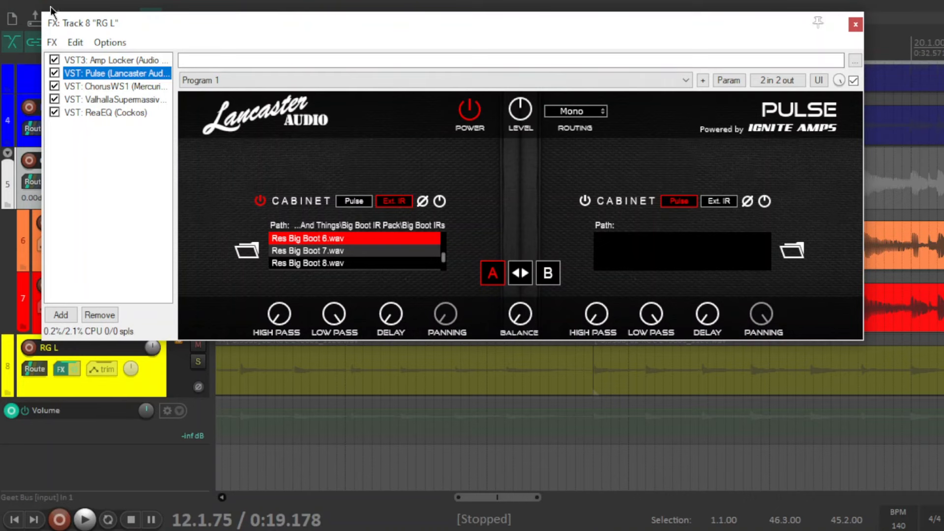
left_click(125, 88)
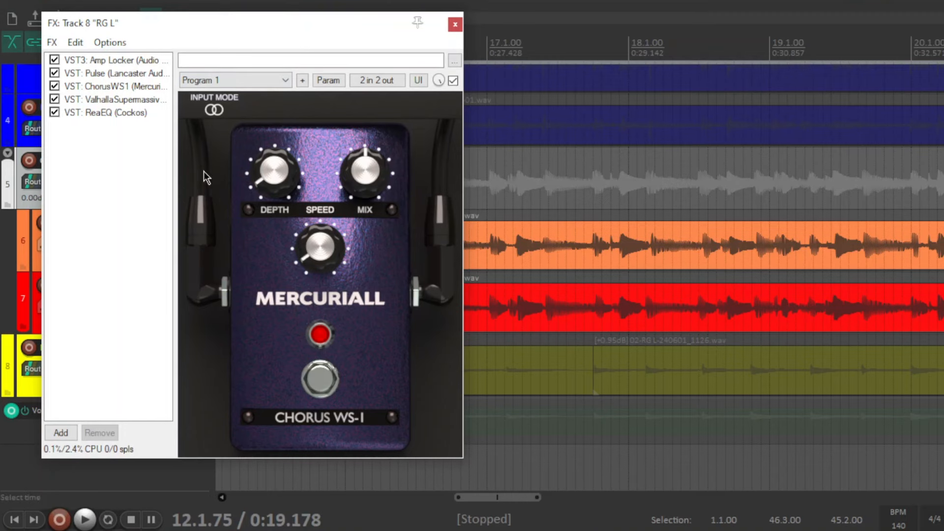
left_click(131, 100)
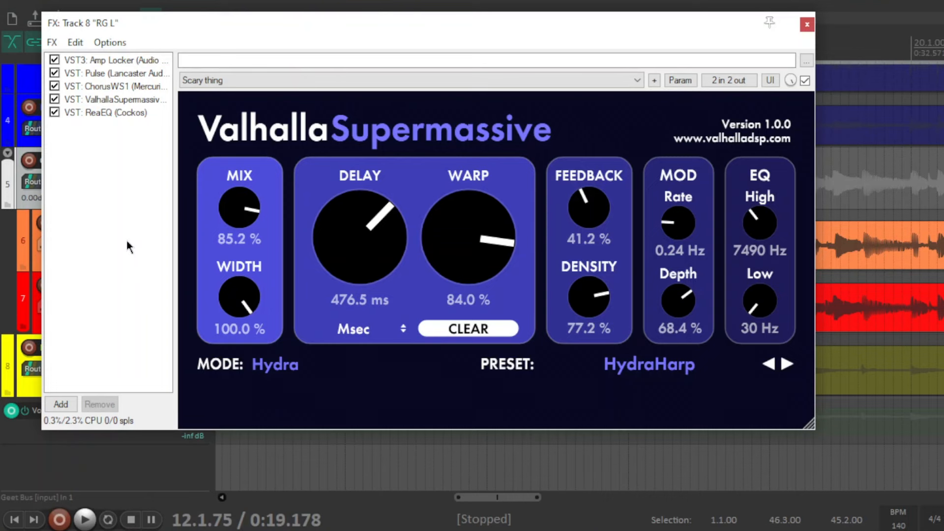
Inspect ReaEQ's high-pass, band 3 and low-pass settings in the RG L chain, and close the effects window
left_click(132, 112)
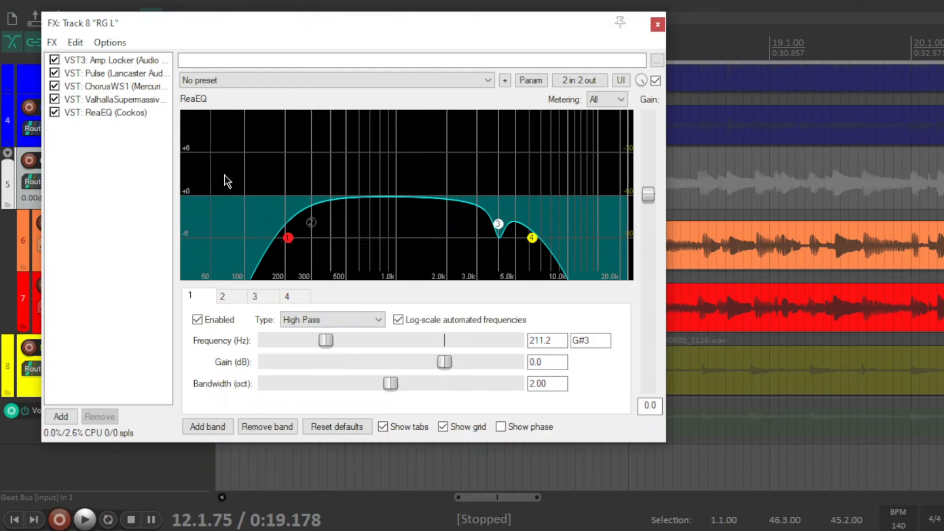
mouse_move(289, 245)
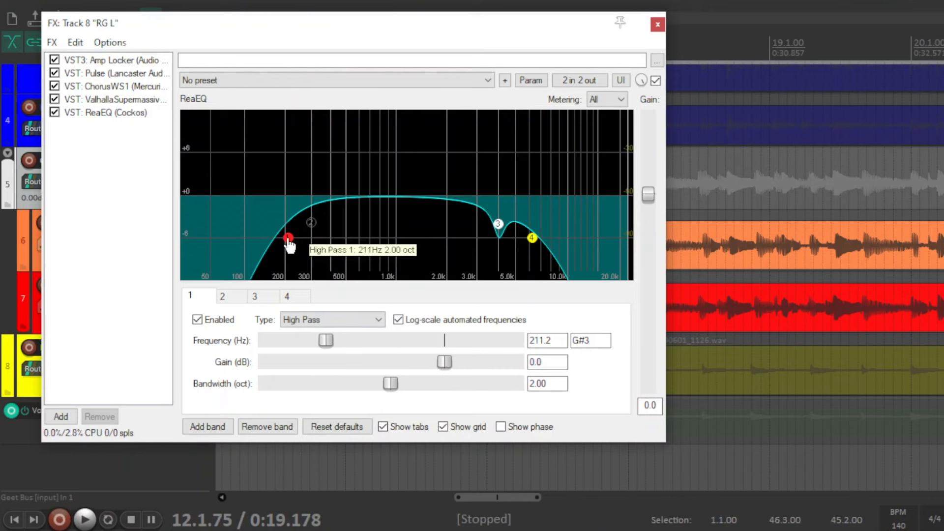
left_click(498, 225)
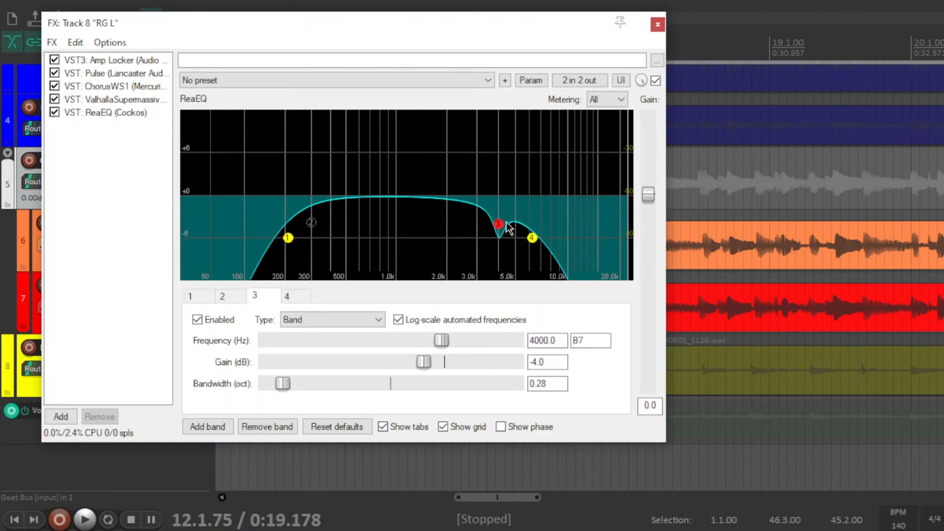
left_click(531, 238)
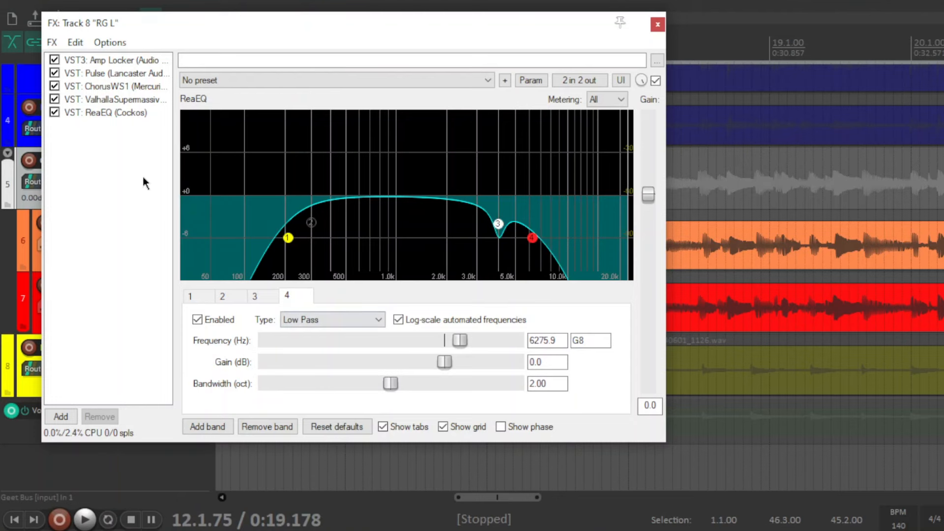
left_click(657, 24)
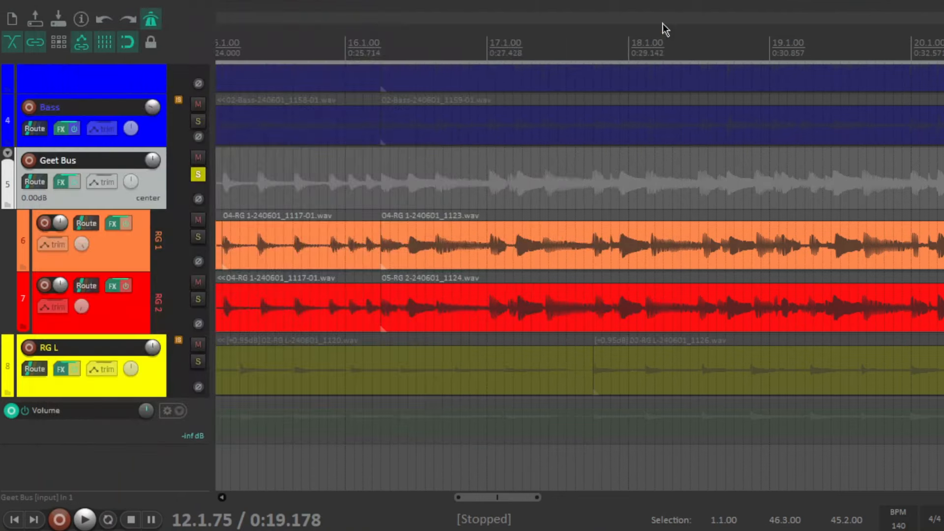
Unsolo the Geet Bus, audition RG L soloed from position 12.3.75, stop playback and unsolo RG L
left_click(198, 176)
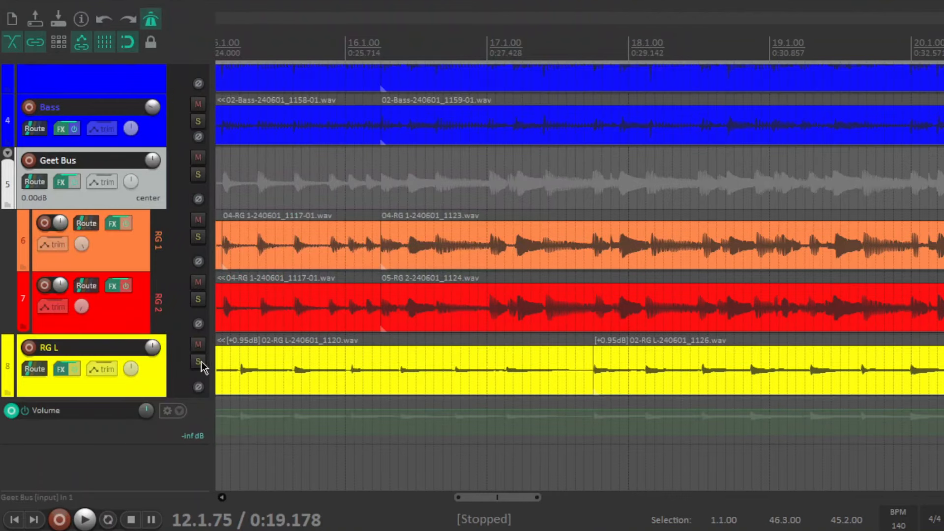
left_click(198, 361)
left_click_drag(519, 497, 464, 514)
left_click(431, 43)
key("space")
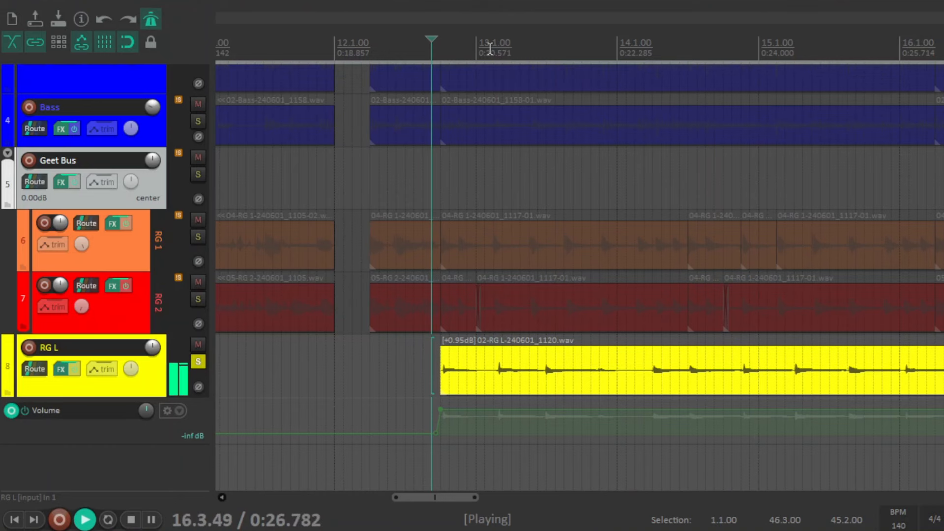
key("space")
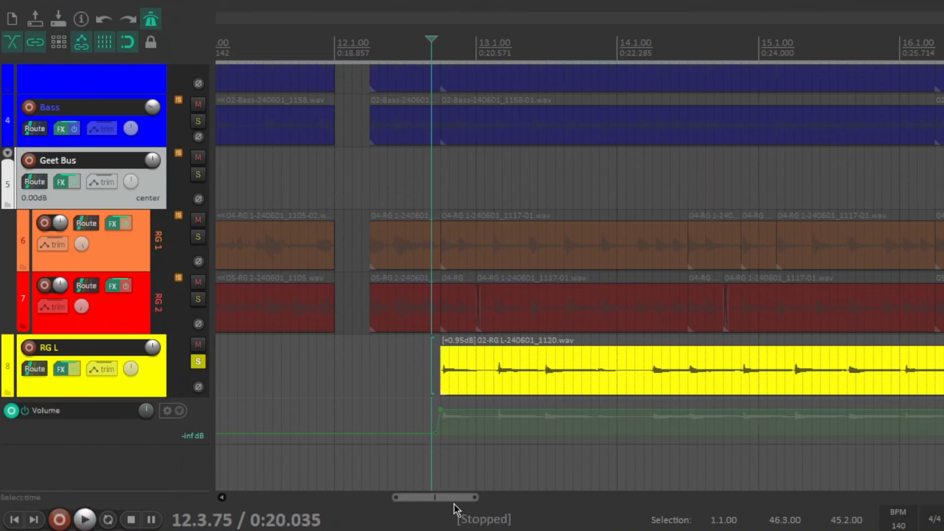
left_click(199, 363)
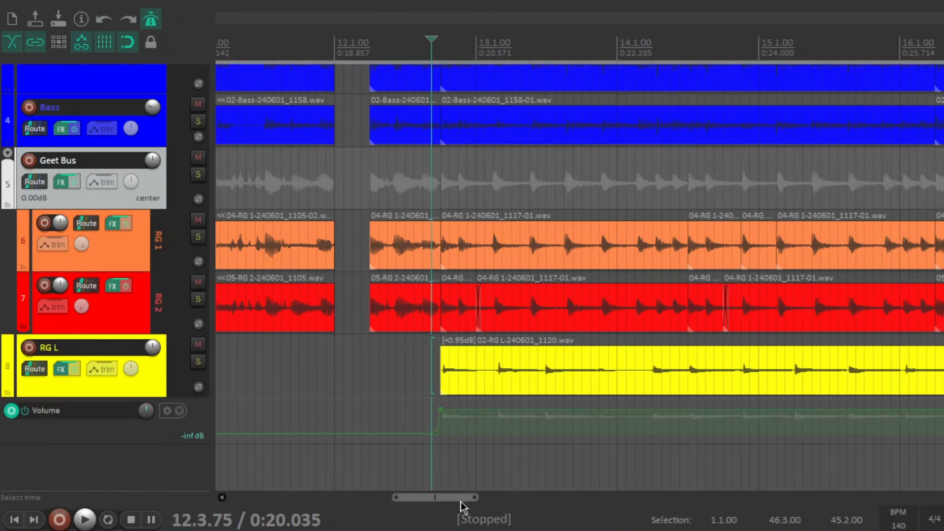
Examine RG L's volume envelope around its clip end at bar 7 and its re-entry before bar 13
left_click_drag(458, 500, 346, 503)
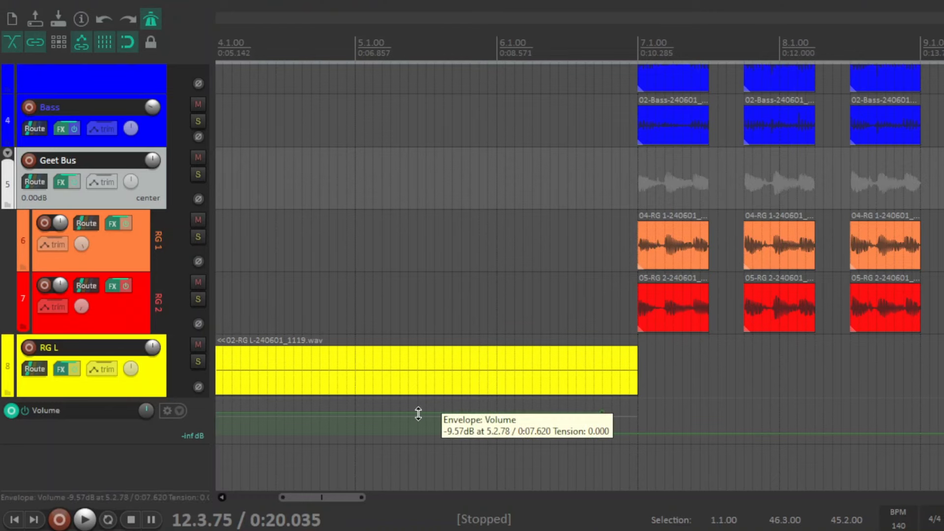
left_click_drag(346, 500, 468, 518)
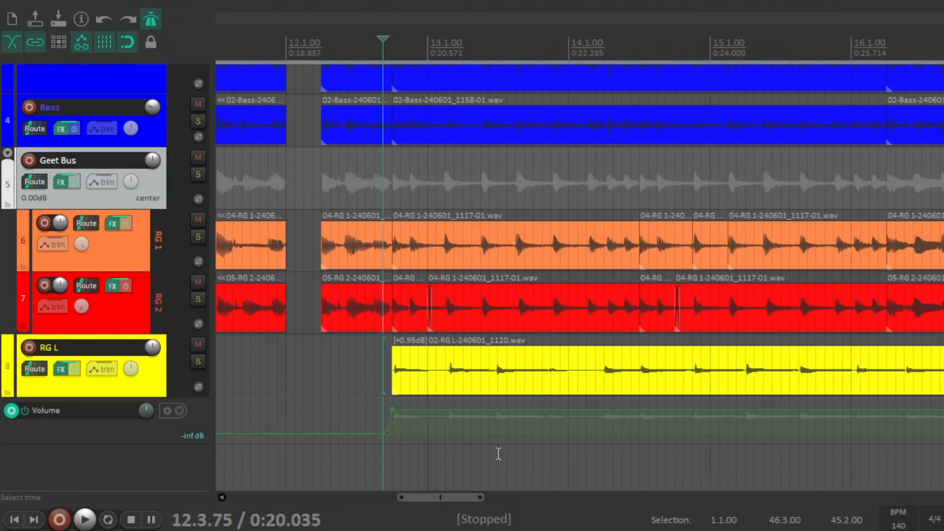
Open the effects chain of Bass track 3 and examine the BOD overdrive's knob settings
left_click_drag(468, 497, 456, 506)
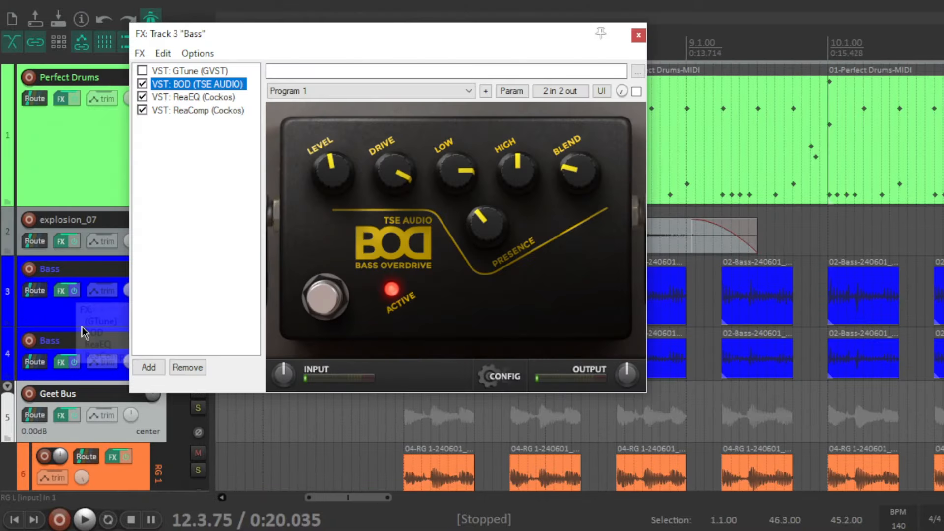
left_click(219, 169)
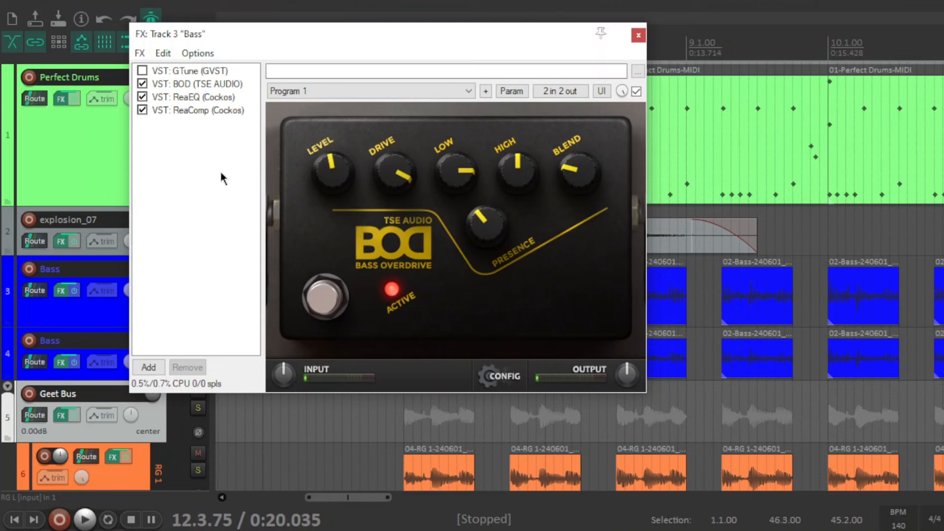
left_click(222, 85)
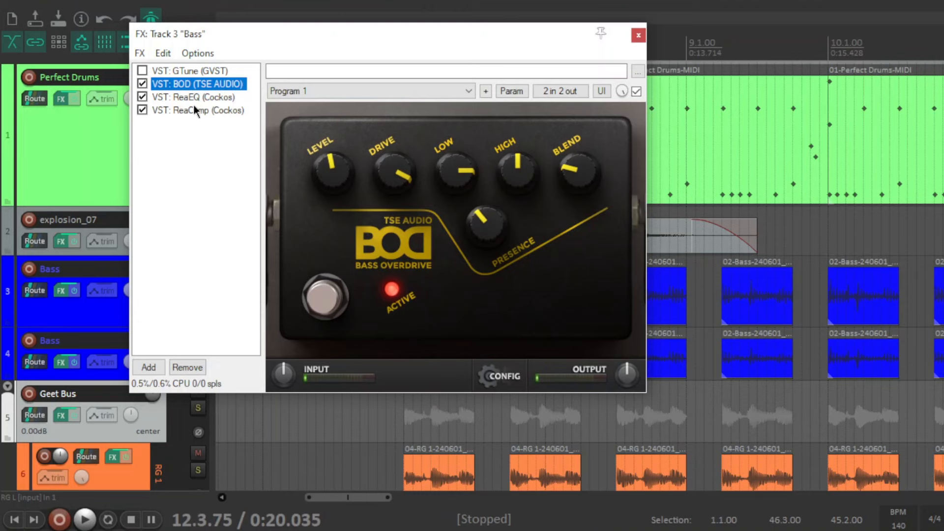
Inspect ReaEQ's bands 1, 2 and 3 and ReaComp's settings in the Bass track 3 chain, and move the window aside
left_click(217, 97)
left_click_drag(369, 33, 359, 40)
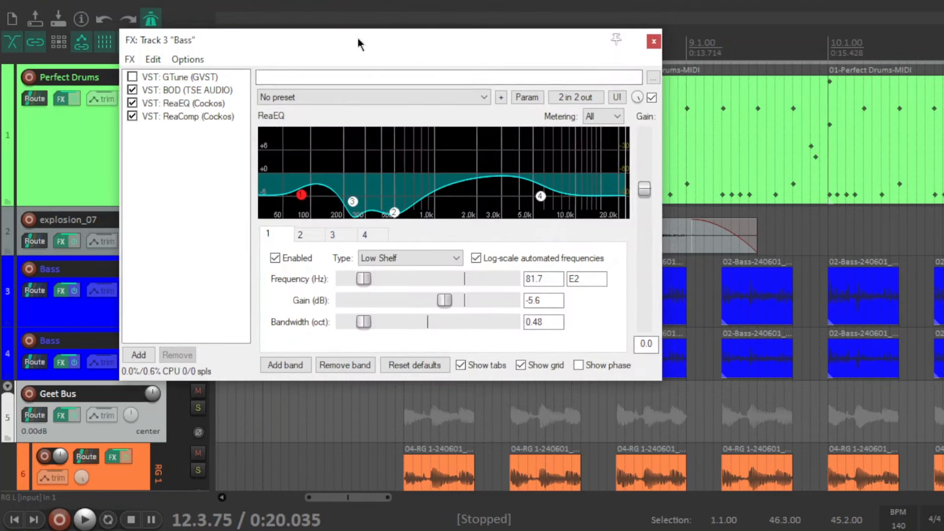
left_click(351, 201)
left_click(393, 212)
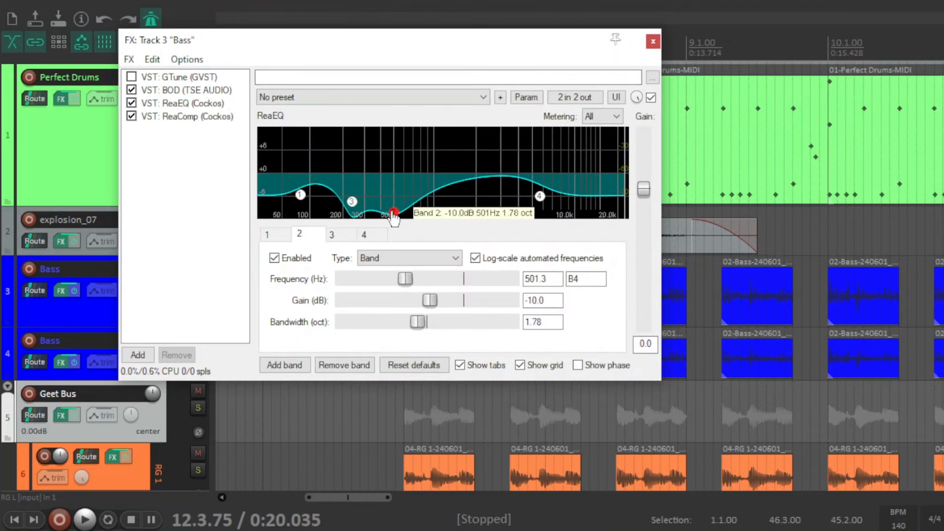
left_click(301, 195)
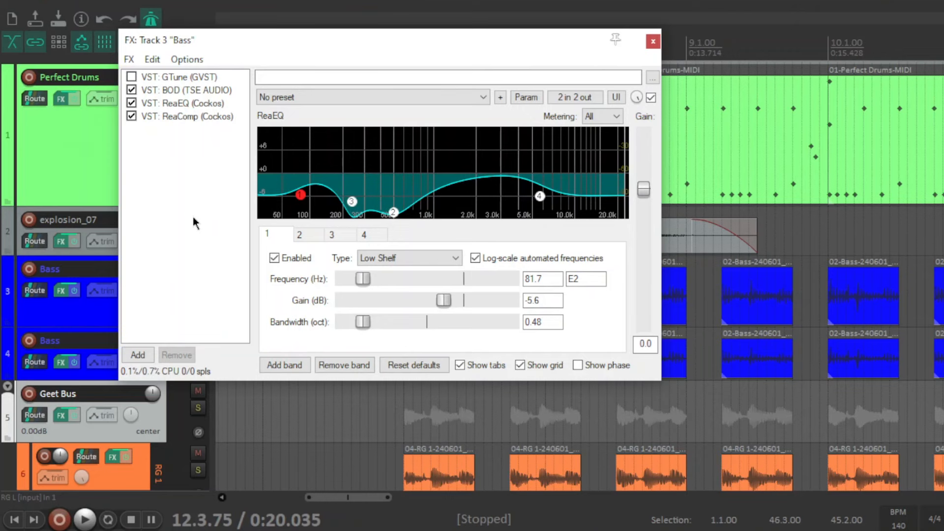
key("Down")
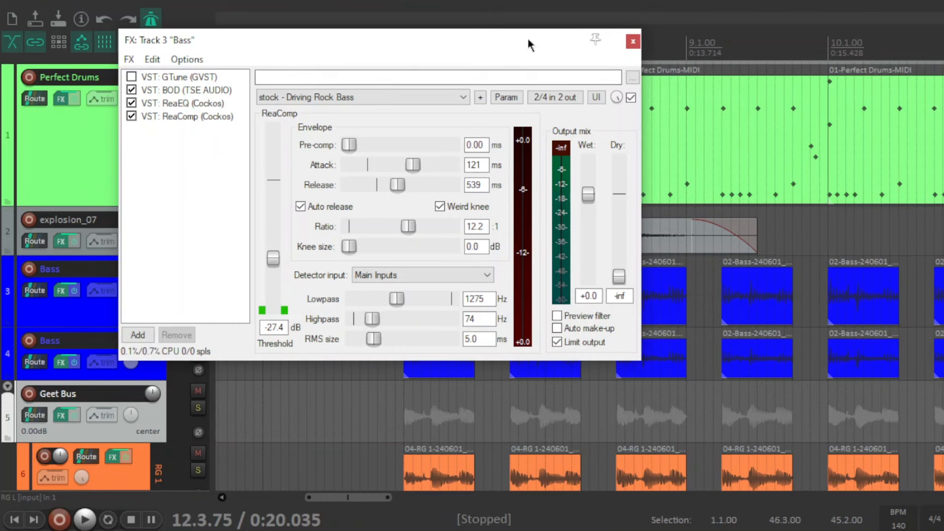
left_click_drag(529, 42, 661, 50)
Open the effects chain of Bass track 4, examine NoAmp's controls in its floating window and close that window
left_click(61, 362)
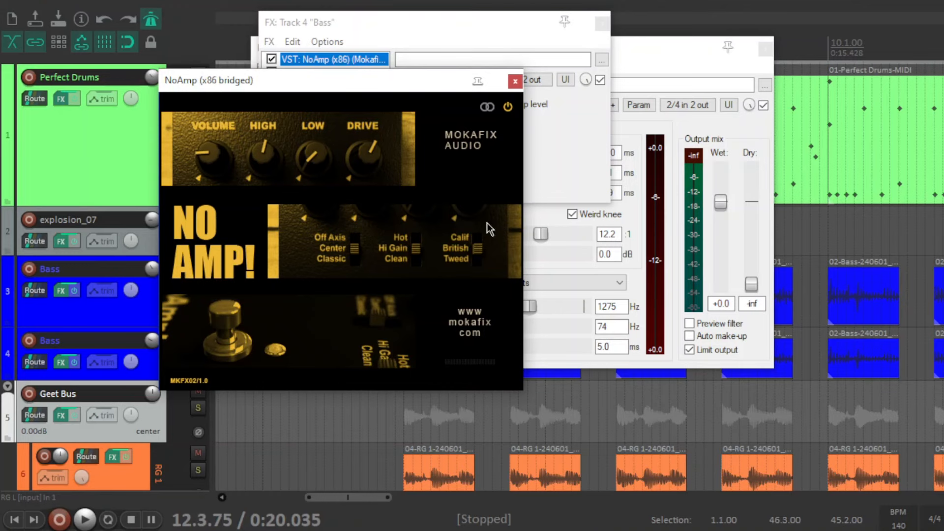
left_click(515, 81)
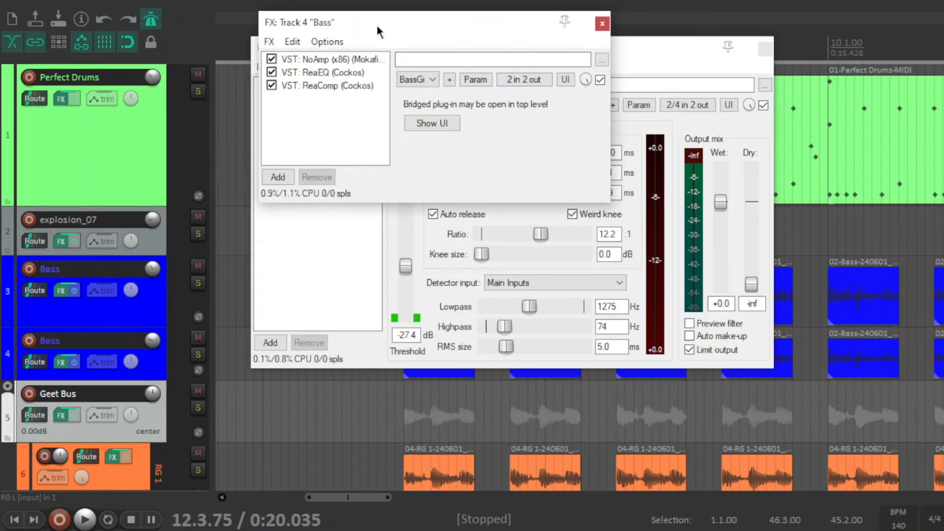
left_click_drag(376, 30, 343, 51)
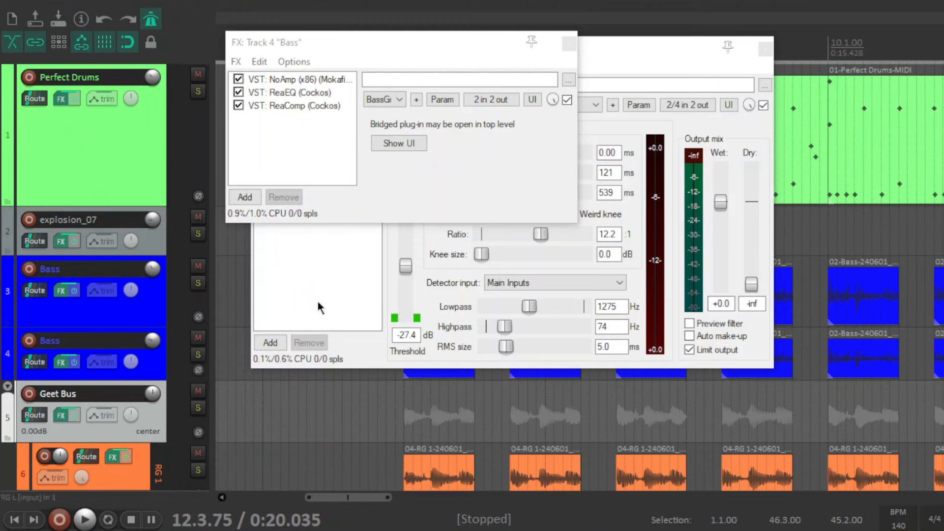
left_click(331, 79)
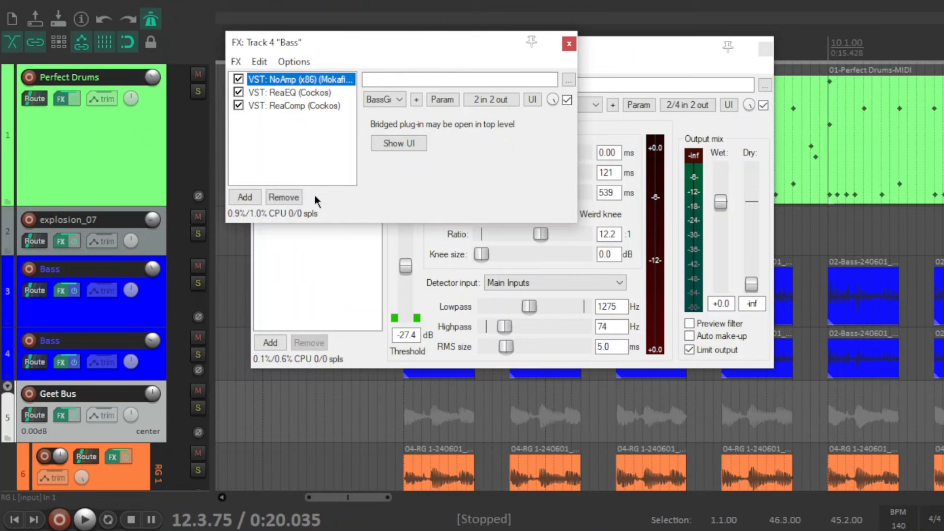
double_click(326, 80)
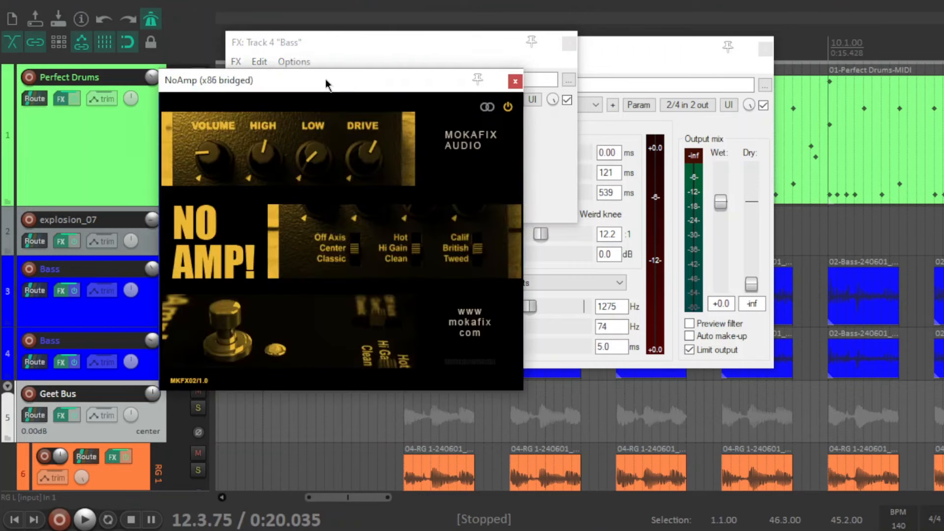
left_click(515, 82)
left_click(263, 136)
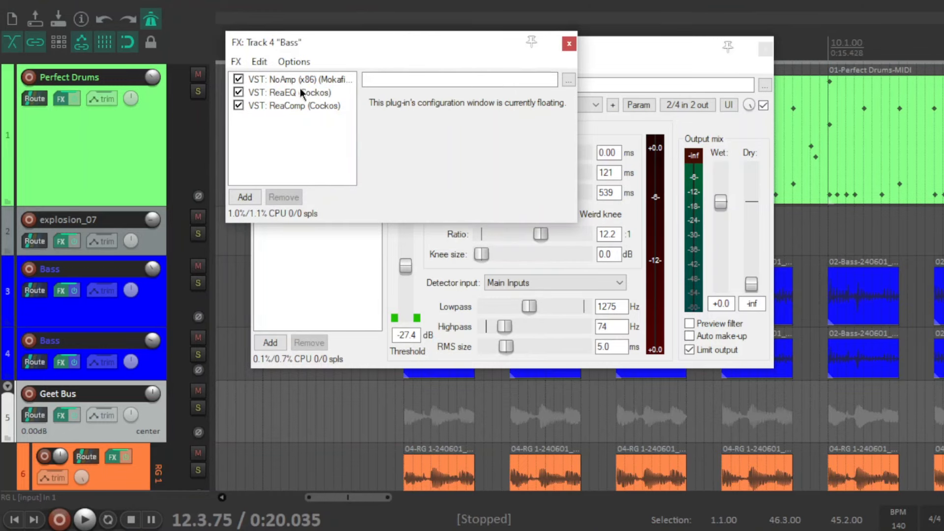
Inspect ReaEQ's high-pass, bands 2 and 3, and low-pass settings in the Bass track 4 chain
left_click(291, 93)
left_click_drag(560, 50, 500, 59)
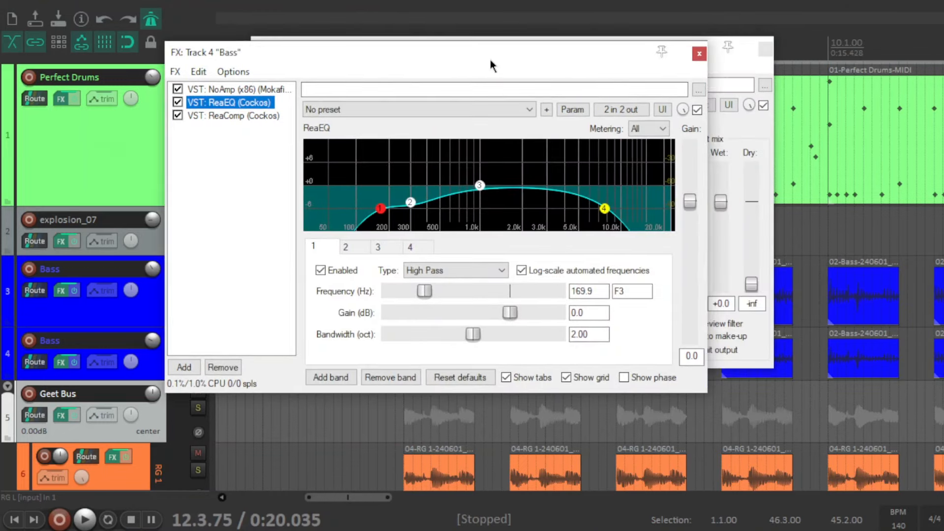
left_click(410, 202)
left_click(479, 185)
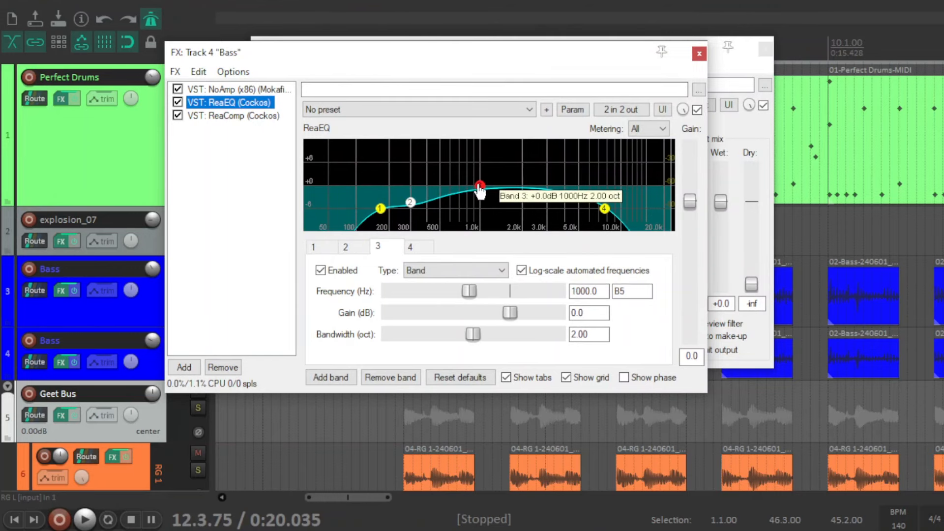
left_click(605, 209)
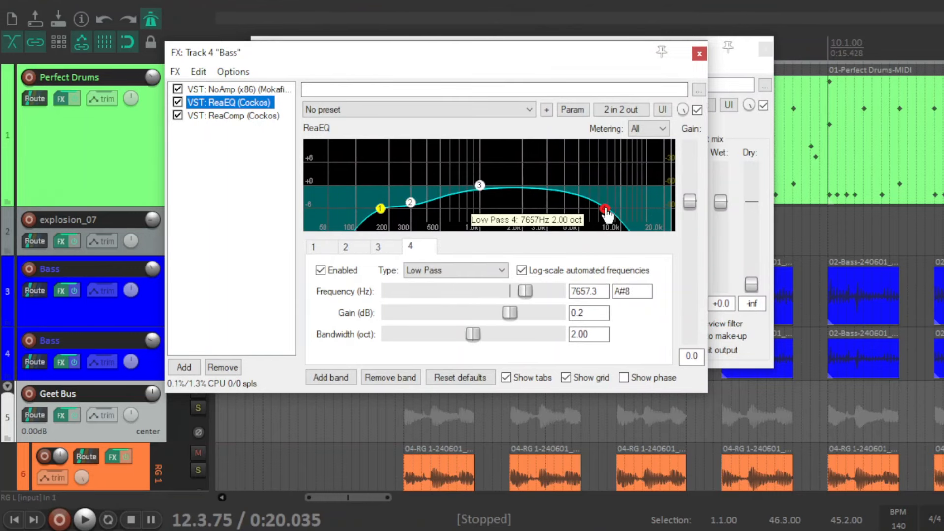
Examine ReaComp's settings in the Bass track 4 chain and close all open effects windows
left_click(235, 115)
left_click(239, 167)
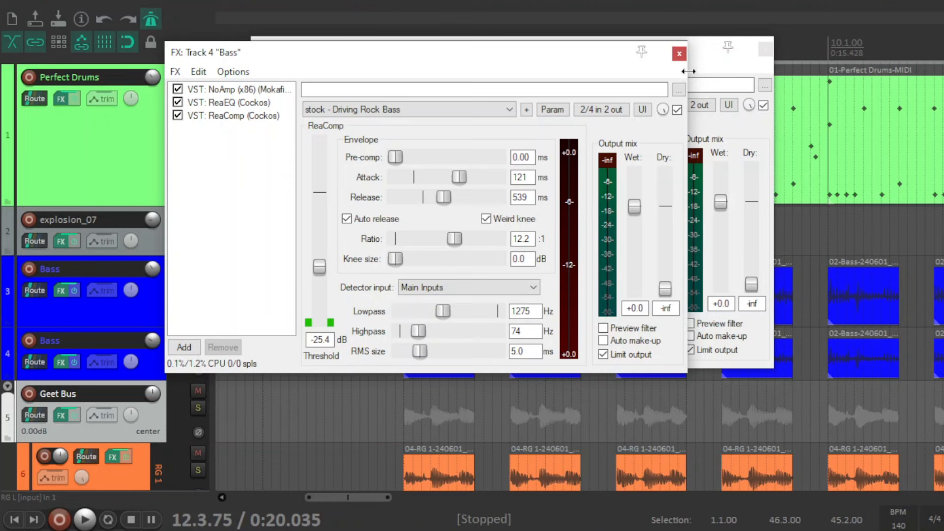
left_click(683, 55)
left_click(765, 49)
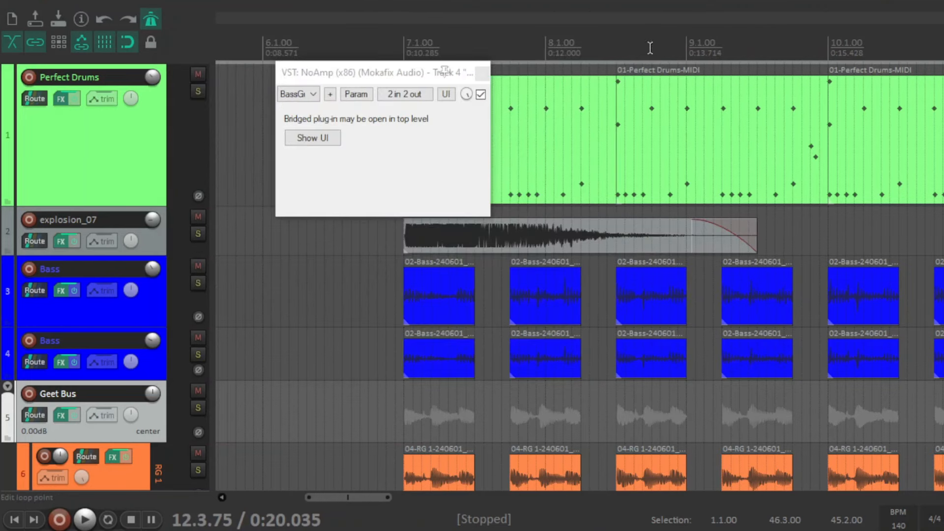
left_click(481, 72)
Solo both Bass tracks, play them from just before bar 7, stop playback and remove the solos
left_click(198, 282)
left_click(198, 355)
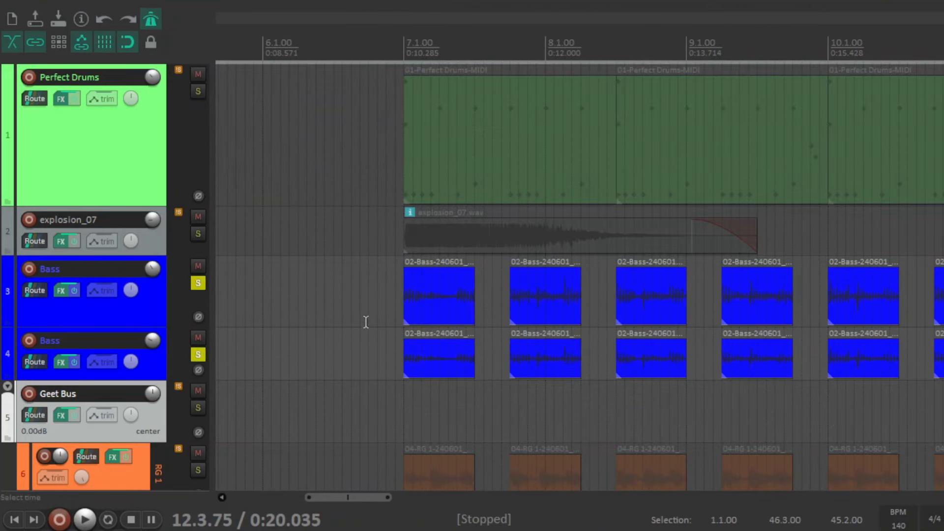
left_click(396, 301)
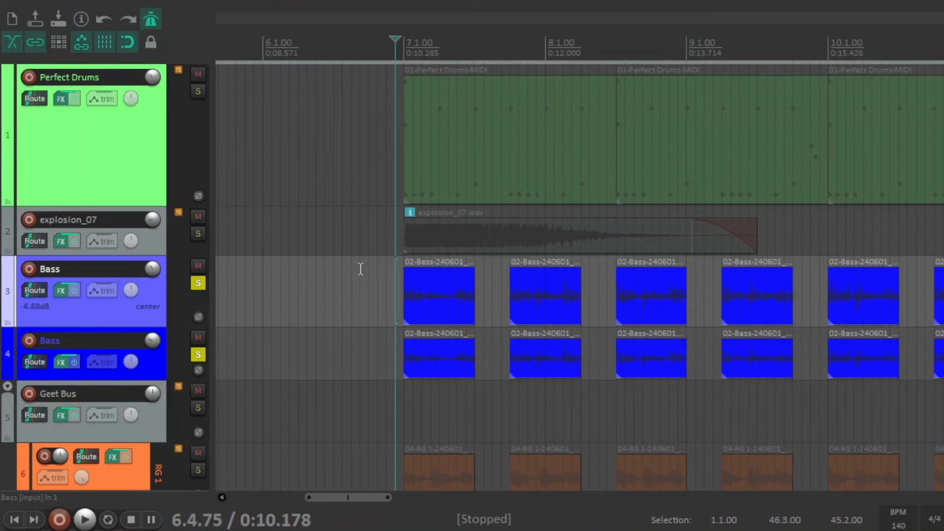
key("space")
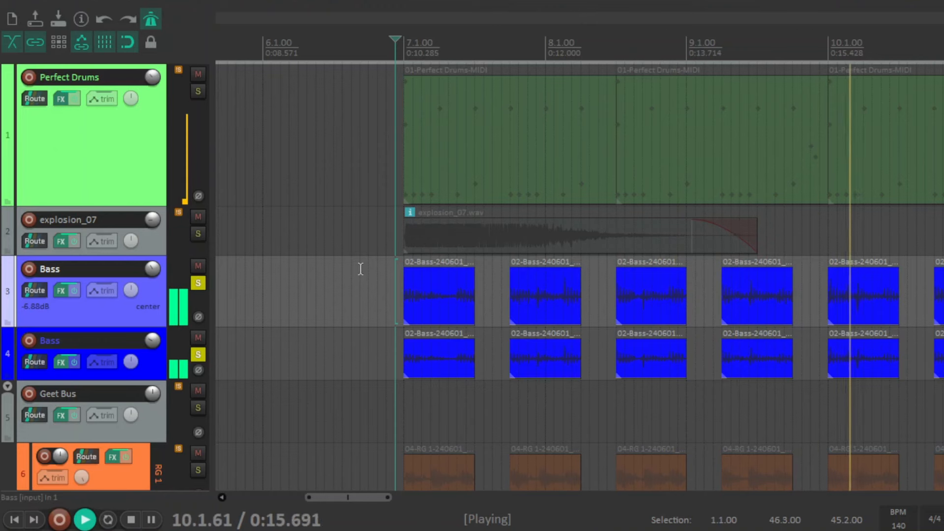
key("space")
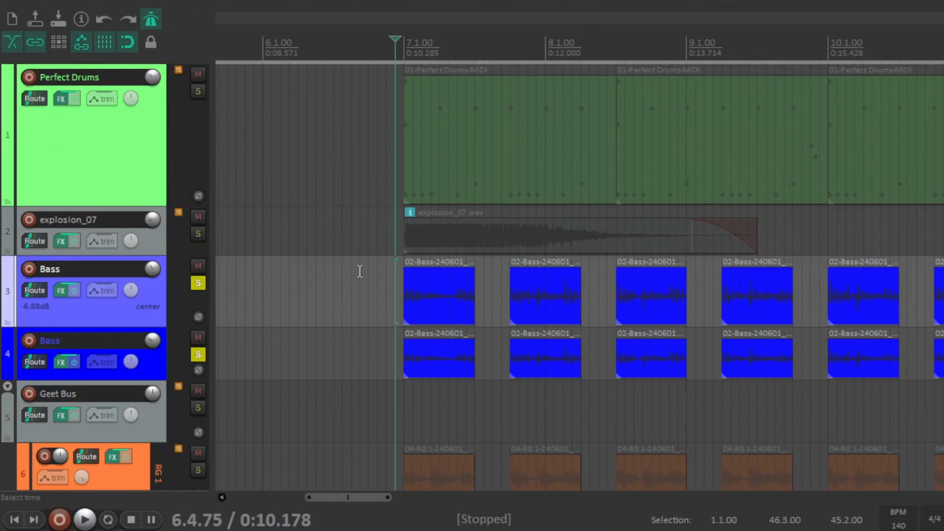
left_click(199, 283)
left_click(198, 355)
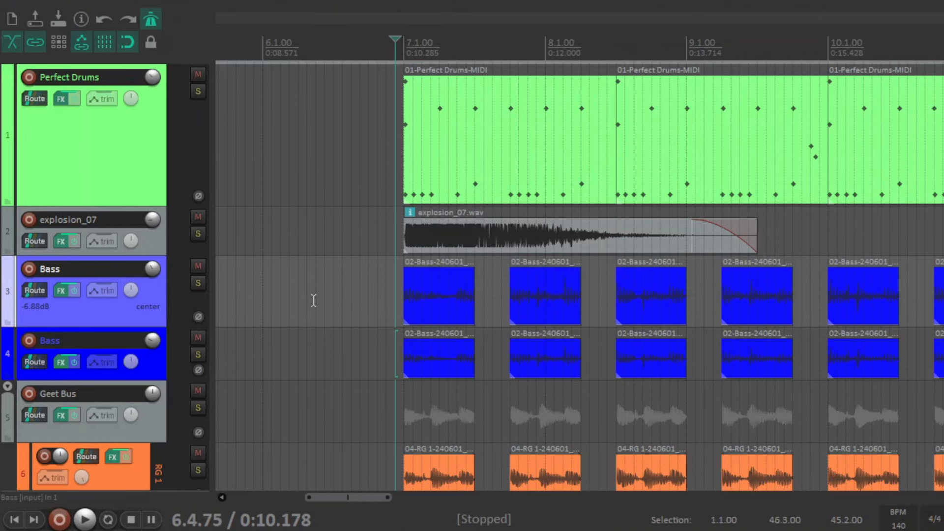
Solo both Bass tracks together with the Geet Bus and audition them from just before bar 7
scroll(314, 300, "down", 4)
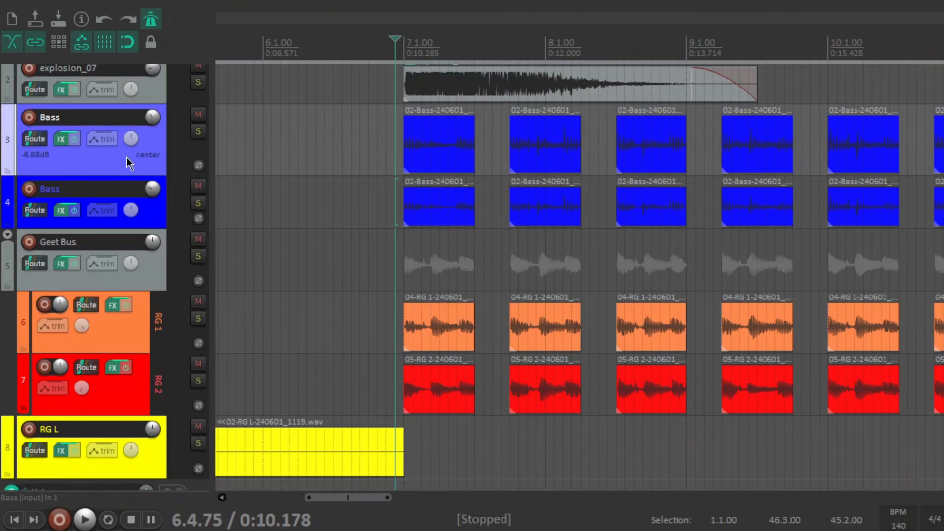
left_click(200, 132)
left_click(199, 203)
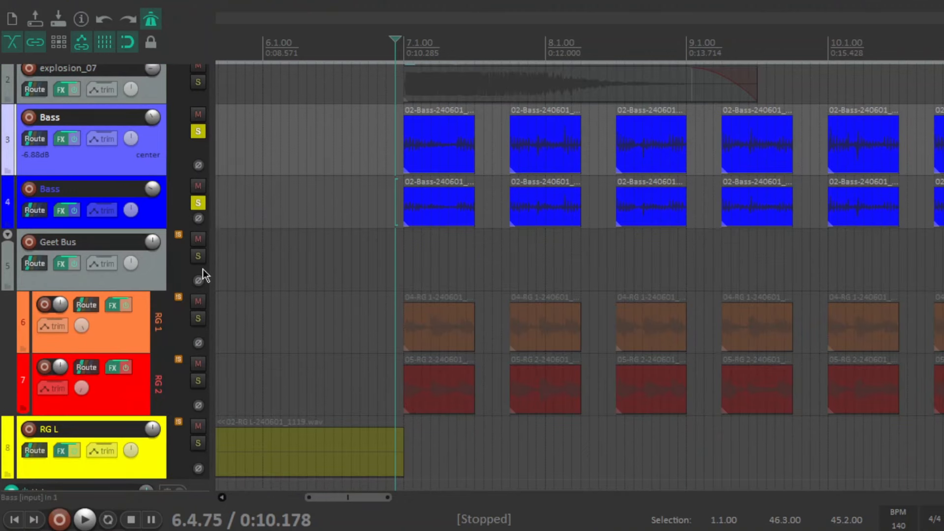
left_click(199, 256)
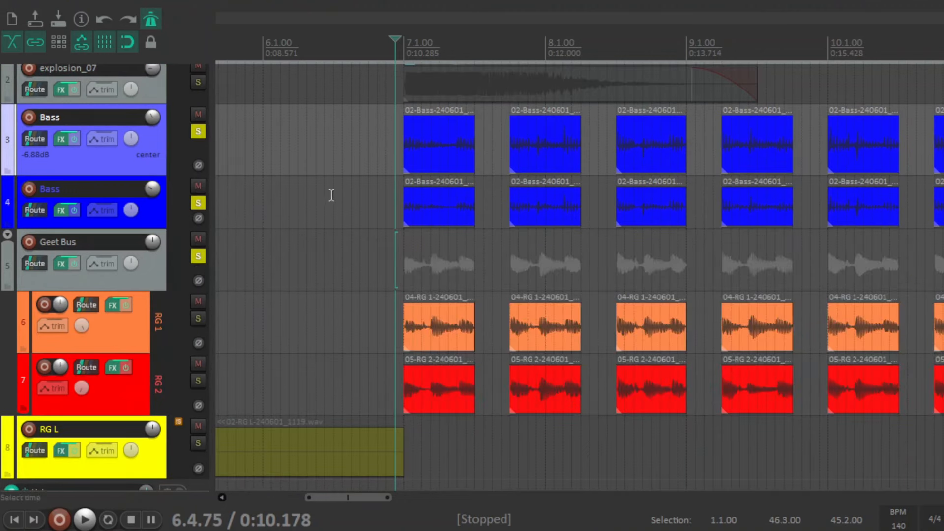
key("space")
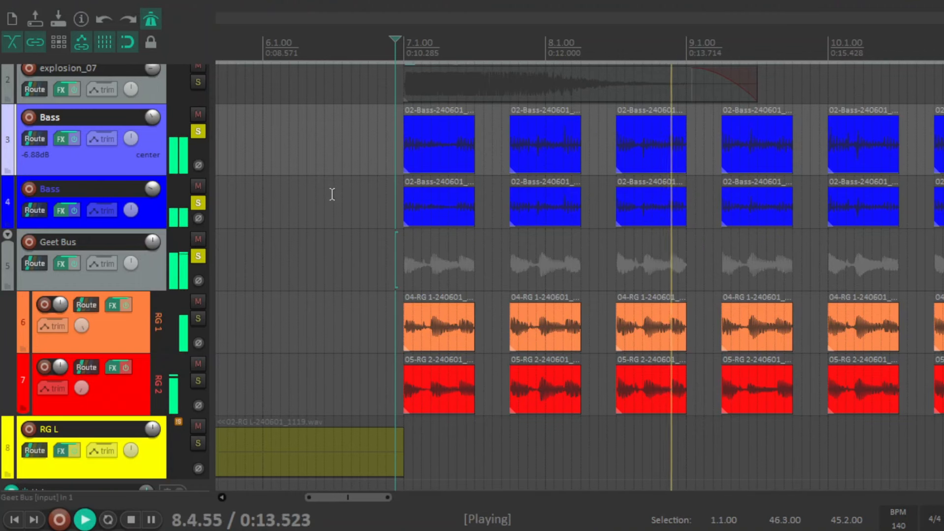
key("space")
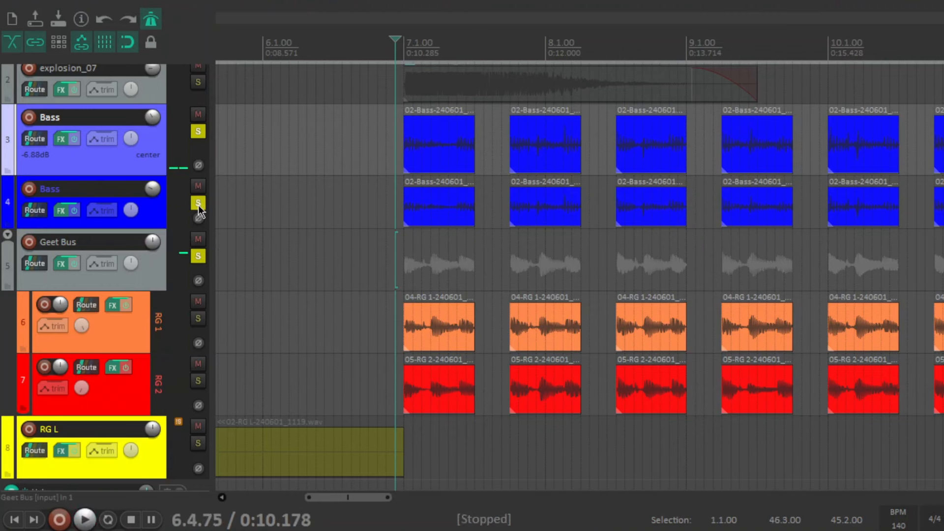
Unsolo both Bass tracks, audition the Geet Bus alone and remove its solo
left_click(198, 203)
left_click(198, 133)
key("space")
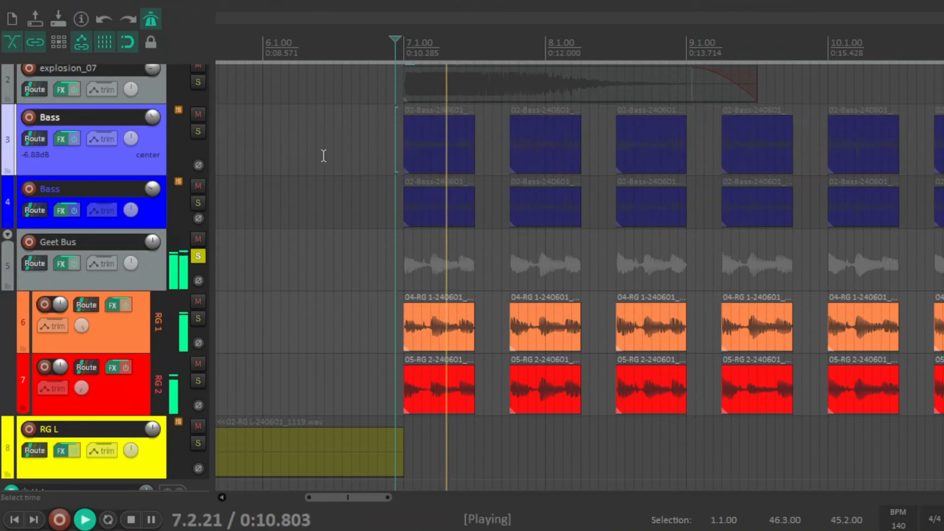
key("space")
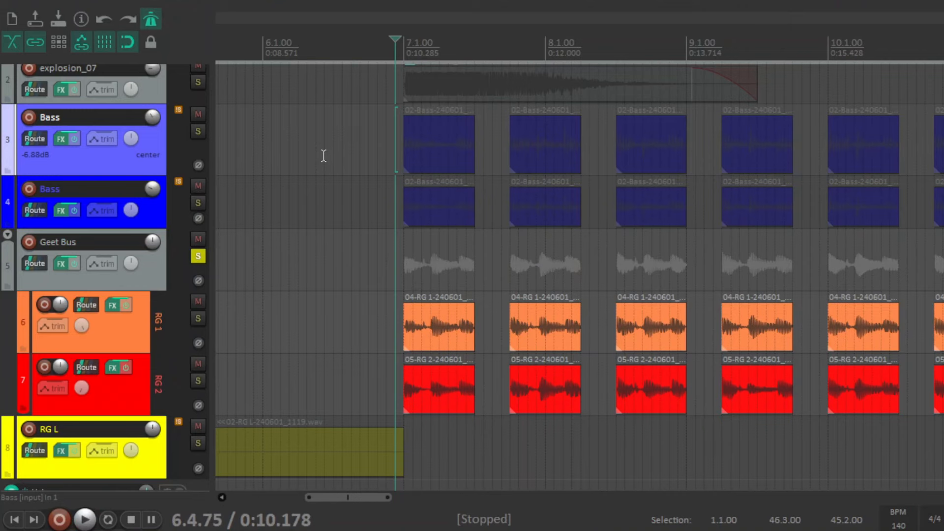
left_click(198, 256)
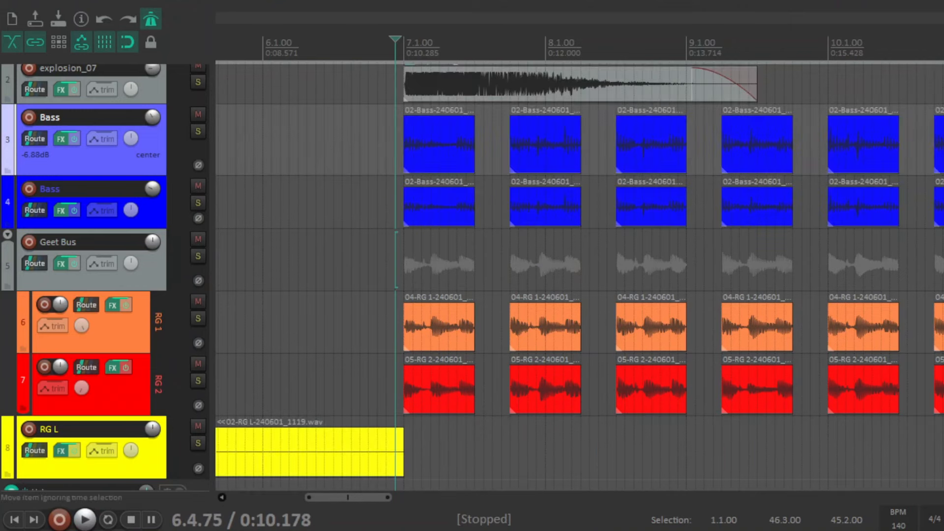
Open the effects chain of the explosion_07 track and examine the Chorus WS-1 pedal's depth, speed and mix knobs
scroll(382, 174, "up", 3)
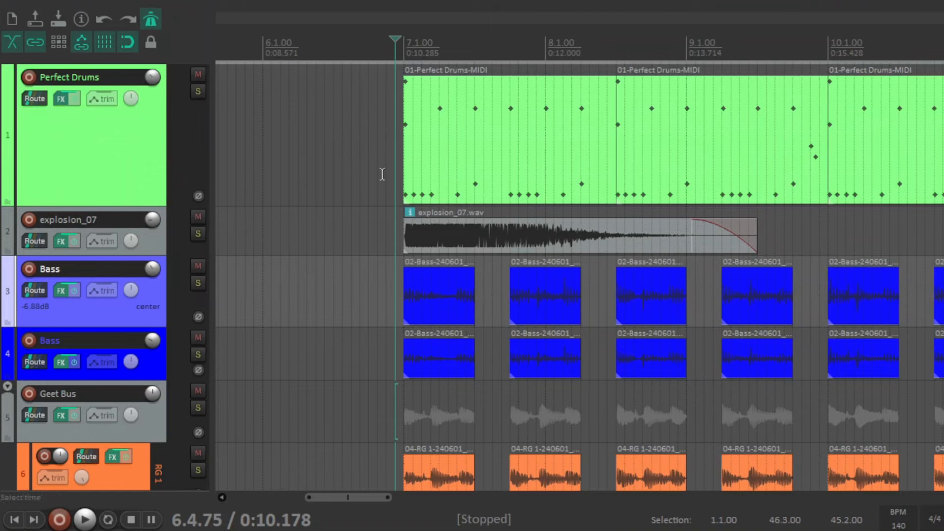
left_click(60, 242)
left_click(460, 34)
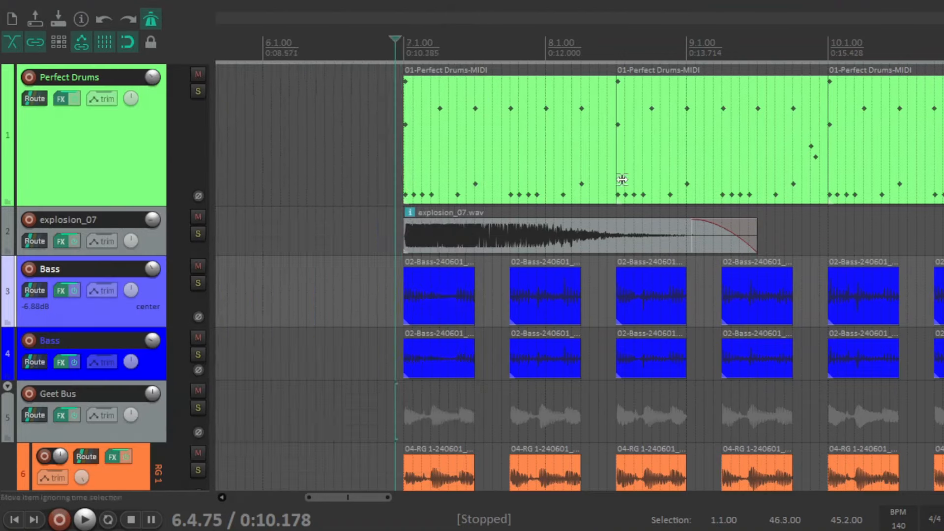
scroll(716, 220, "down", 8)
scroll(659, 232, "up", 8)
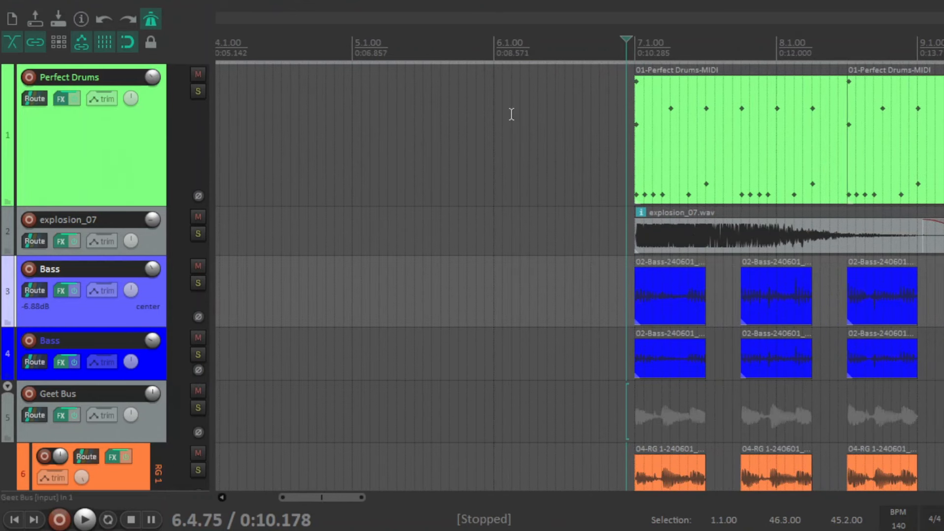
left_click(61, 242)
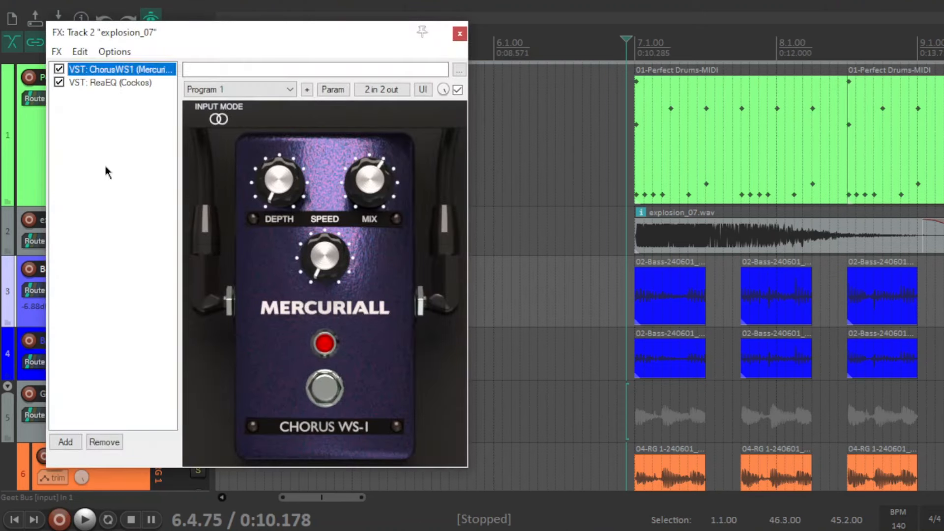
left_click(107, 172)
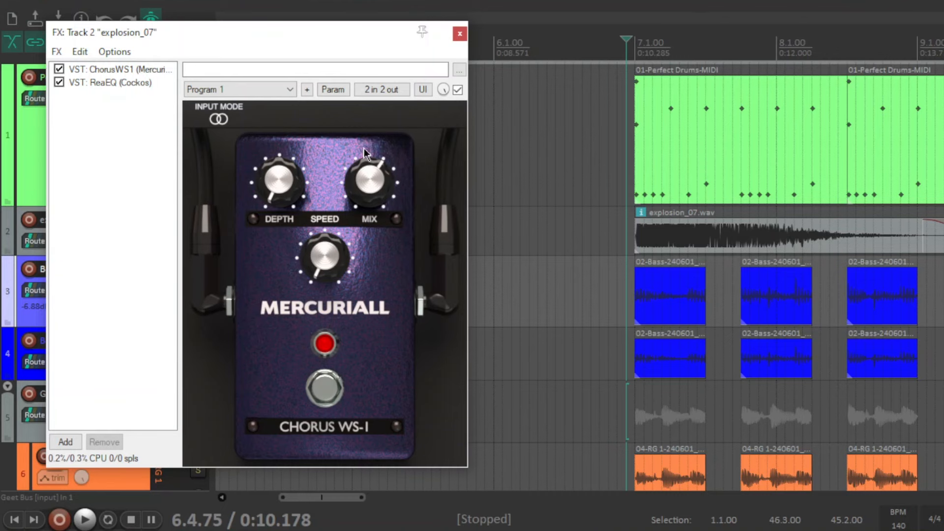
Compare ReaEQ with ChorusWS1 in the explosion_07 chain and inspect ReaEQ's low-pass band 4
left_click(119, 83)
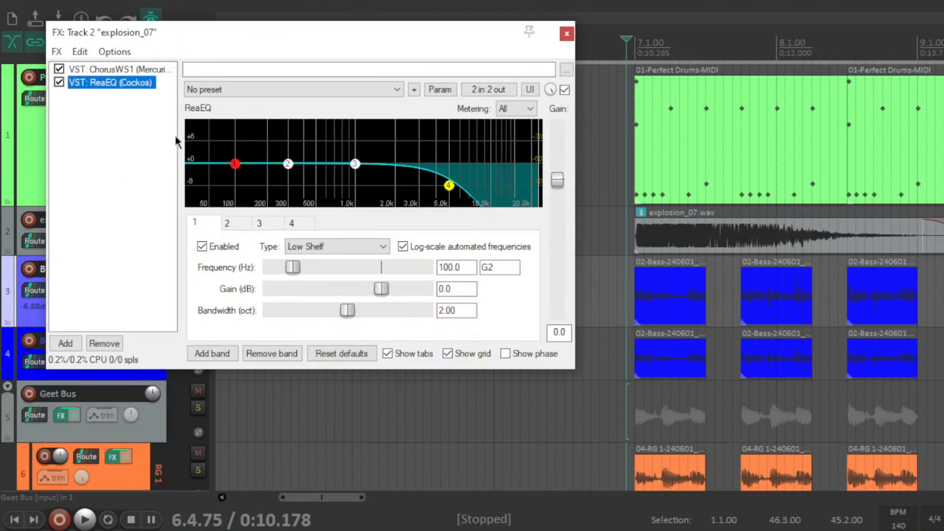
left_click(162, 70)
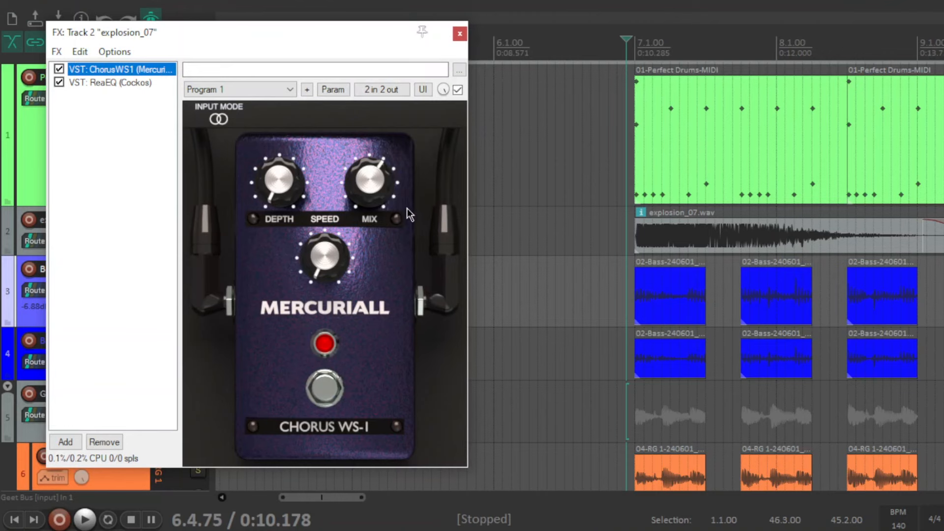
left_click(137, 84)
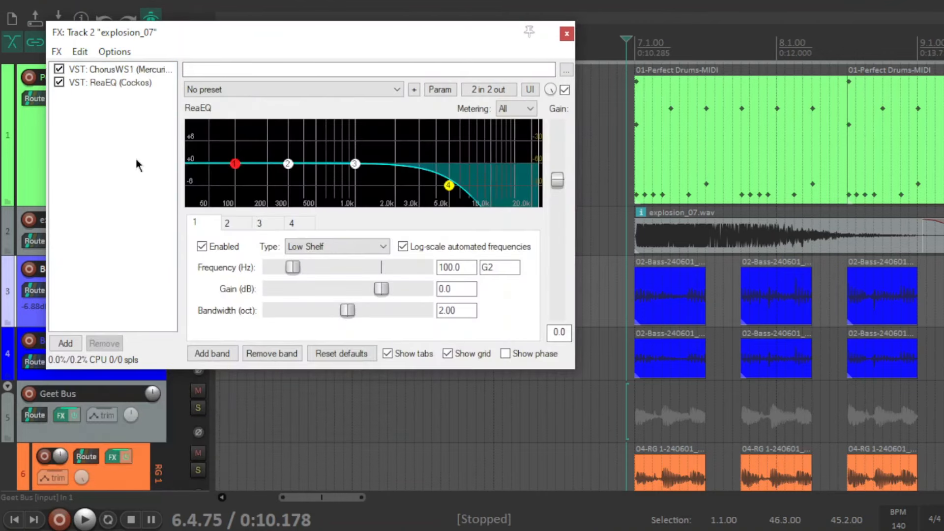
left_click(450, 187)
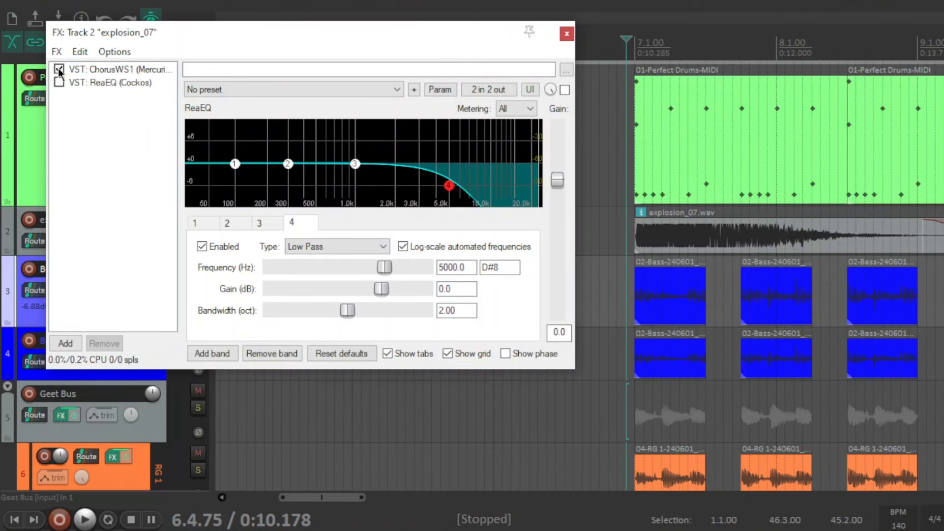
Bypass ChorusWS1 and ReaEQ on explosion_07 and audition the track soloed without its effects
left_click(566, 34)
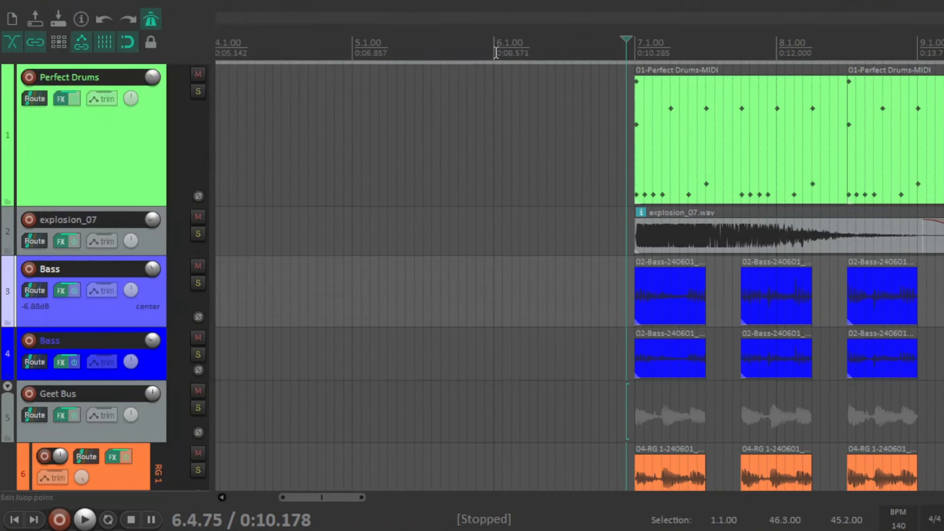
left_click(198, 234)
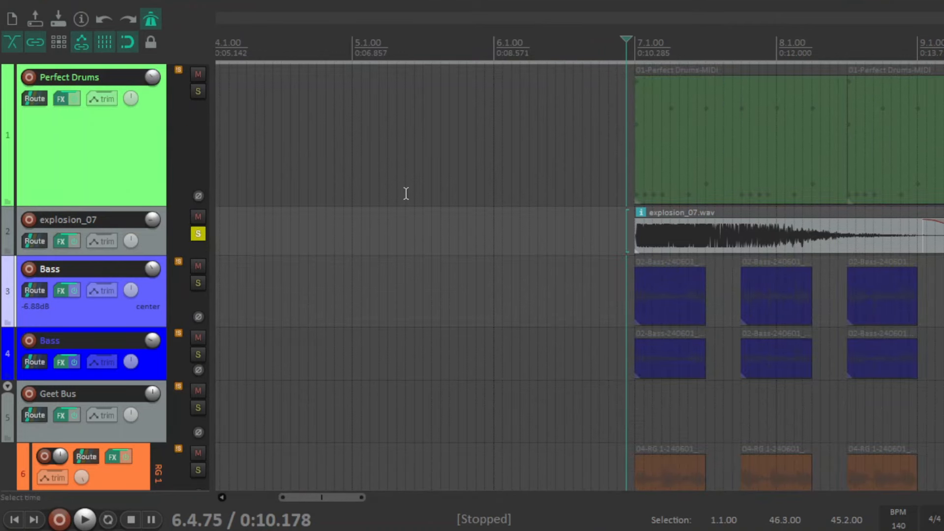
key("space")
left_click(61, 241)
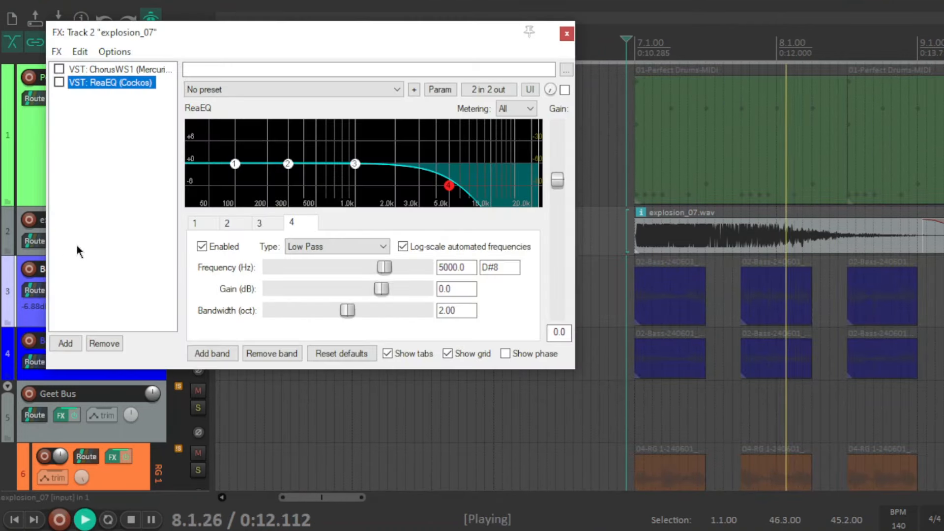
left_click(140, 169)
key("space")
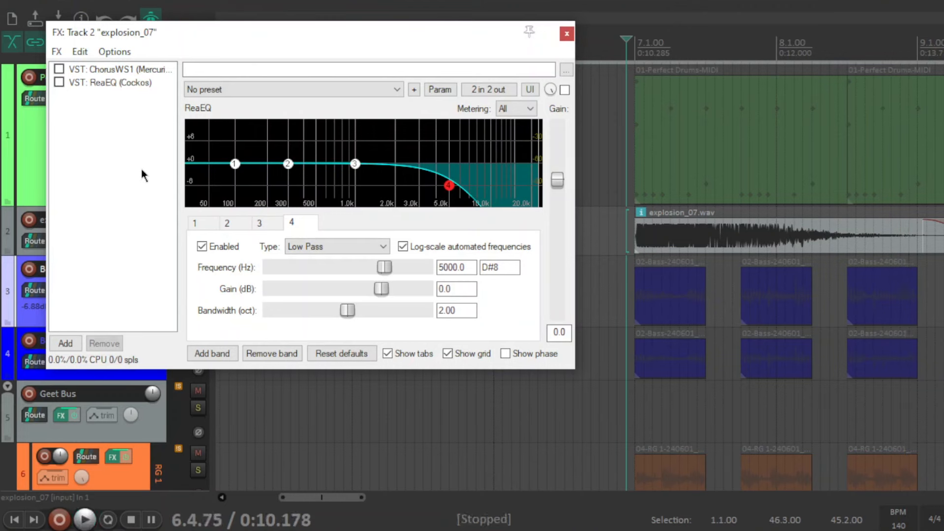
Re-enable ChorusWS1 and ReaEQ, audition the soloed explosion_07 track with them, and close its chain and remove the solo
left_click(59, 70)
key("space")
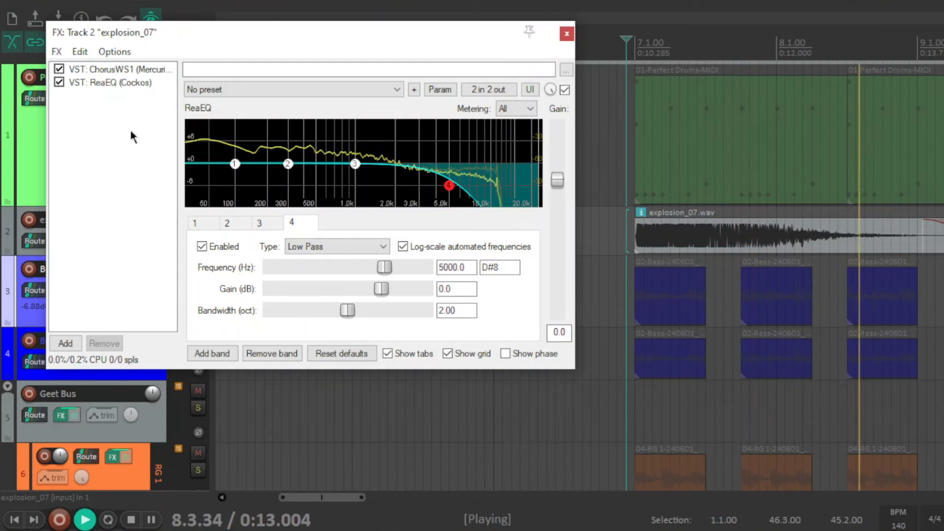
key("space")
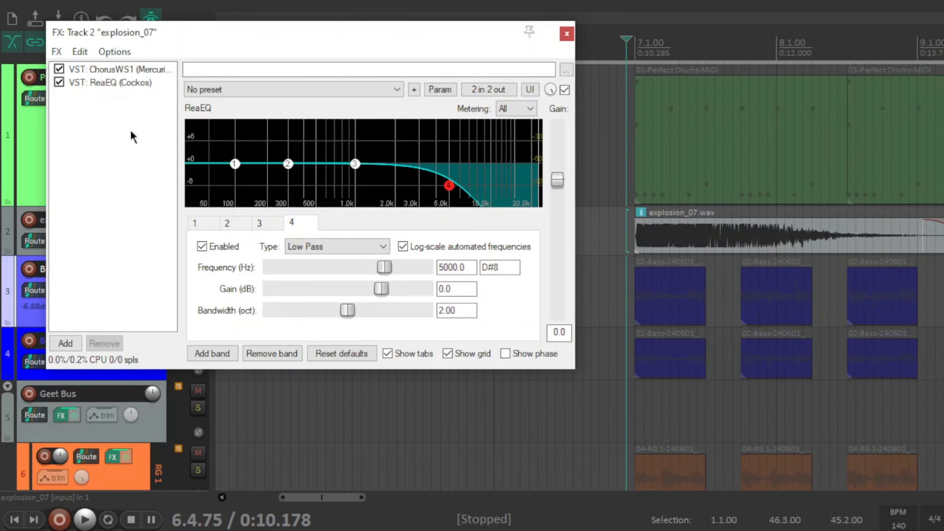
left_click(567, 33)
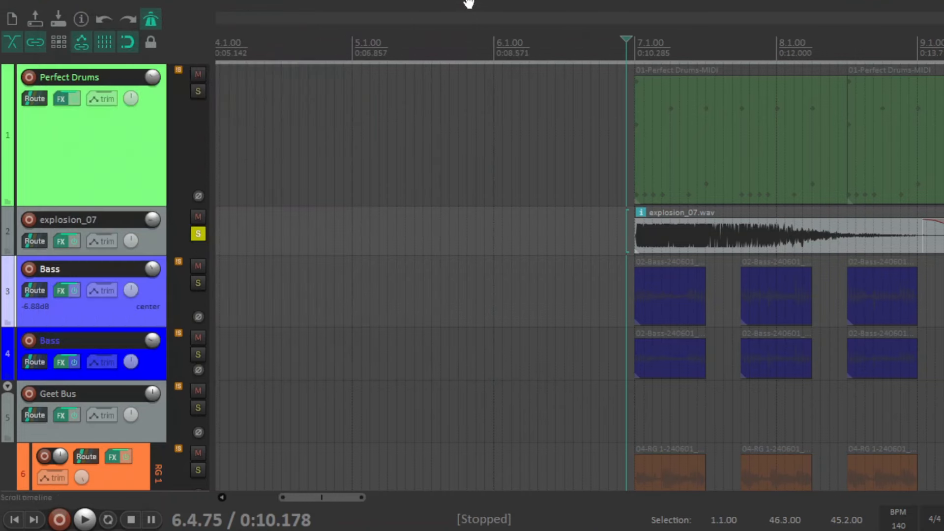
left_click(198, 234)
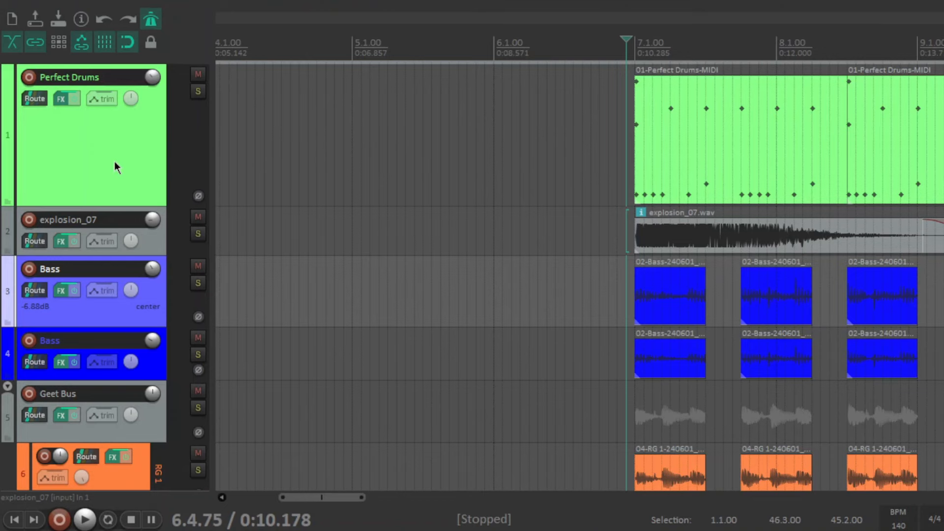
Open the Perfect Drums track's effects chain and view the sampler's Kit Designer options and the Instrument 01 sample list
left_click(60, 100)
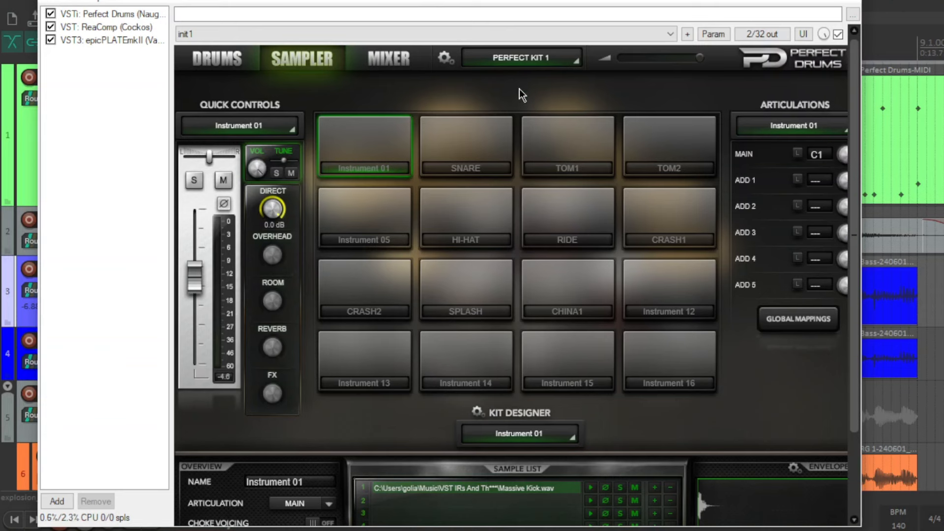
left_click(477, 411)
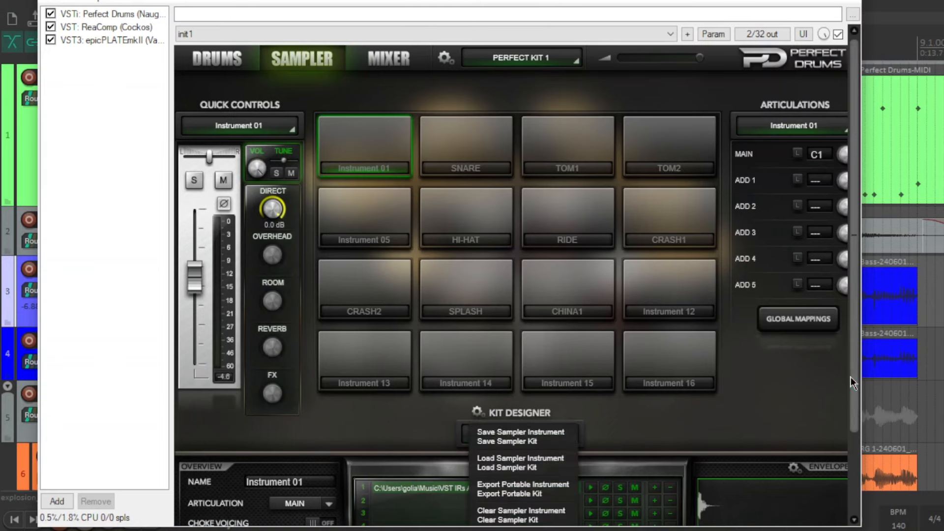
left_click_drag(850, 376, 852, 421)
left_click(620, 377)
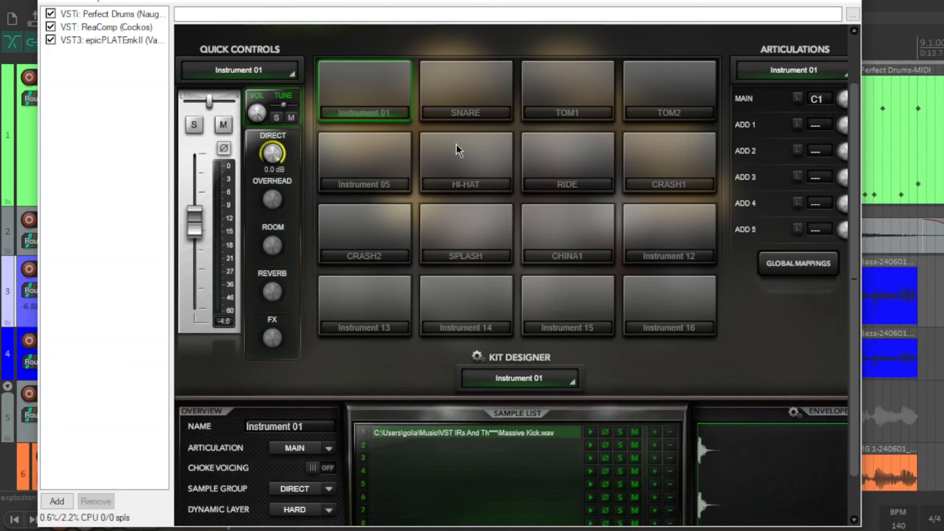
Review the SNARE slot's sample list in Perfect Drums and view the Kit Designer options for Instrument 01
left_click(473, 84)
left_click(477, 90)
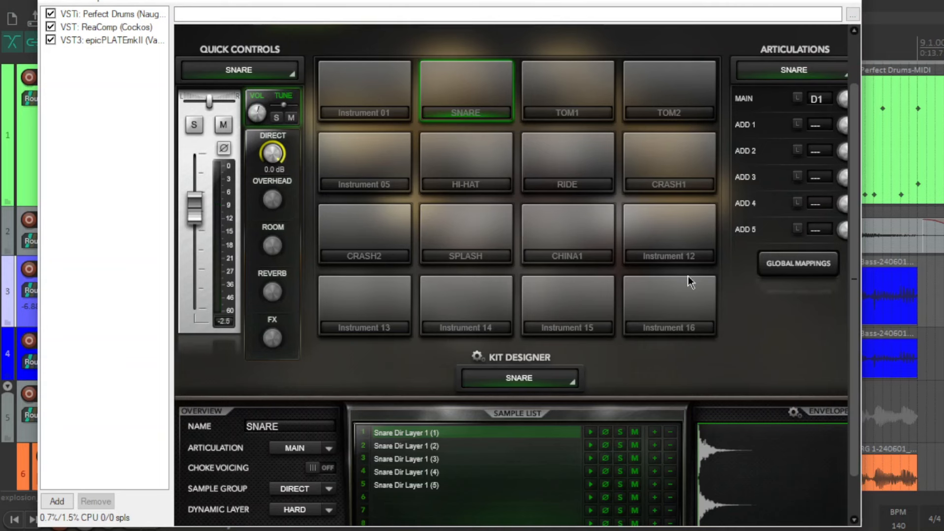
mouse_move(842, 229)
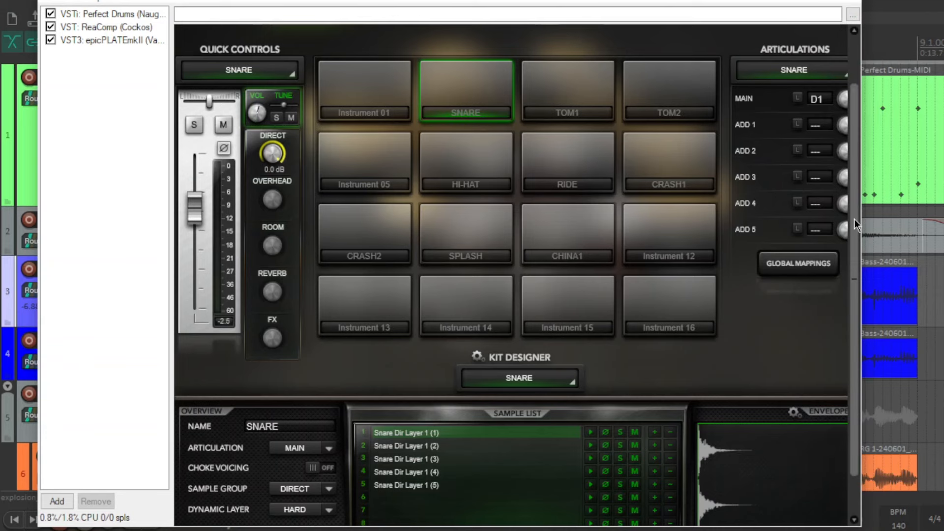
left_click_drag(855, 219, 866, 154)
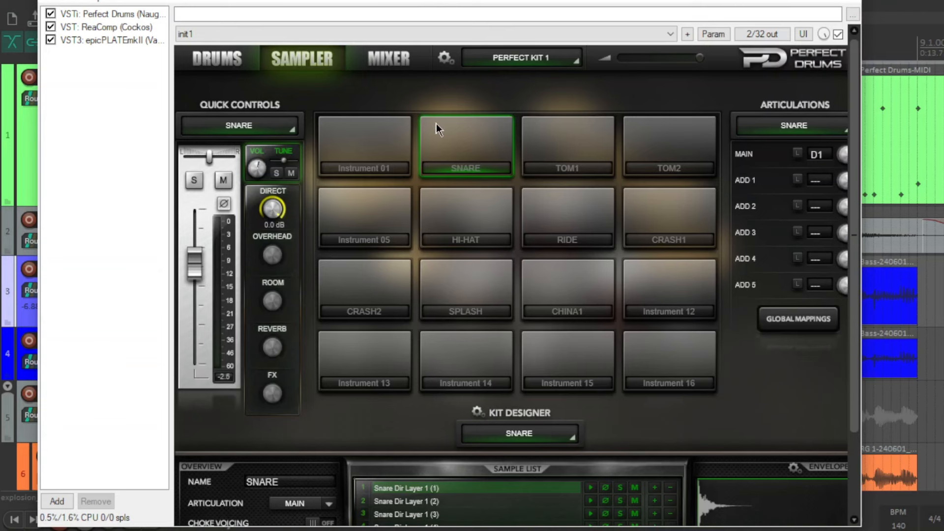
left_click(376, 146)
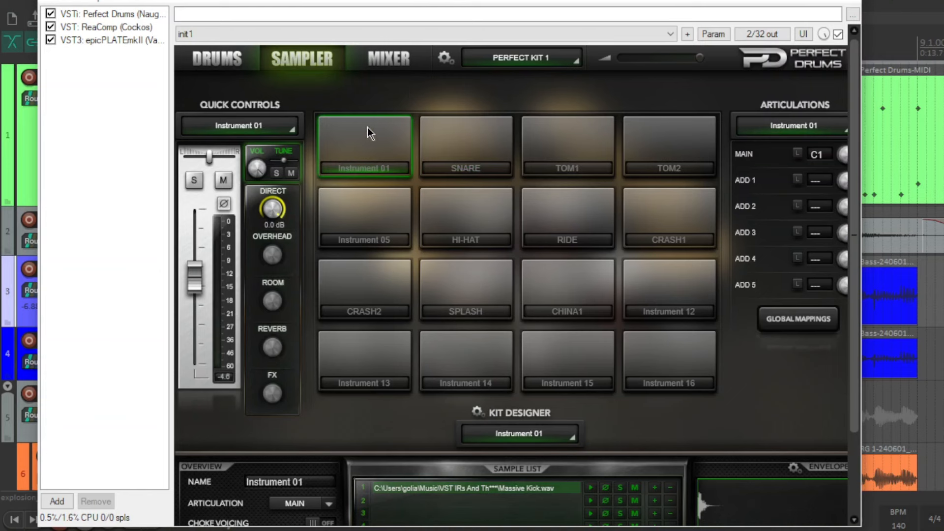
left_click(478, 412)
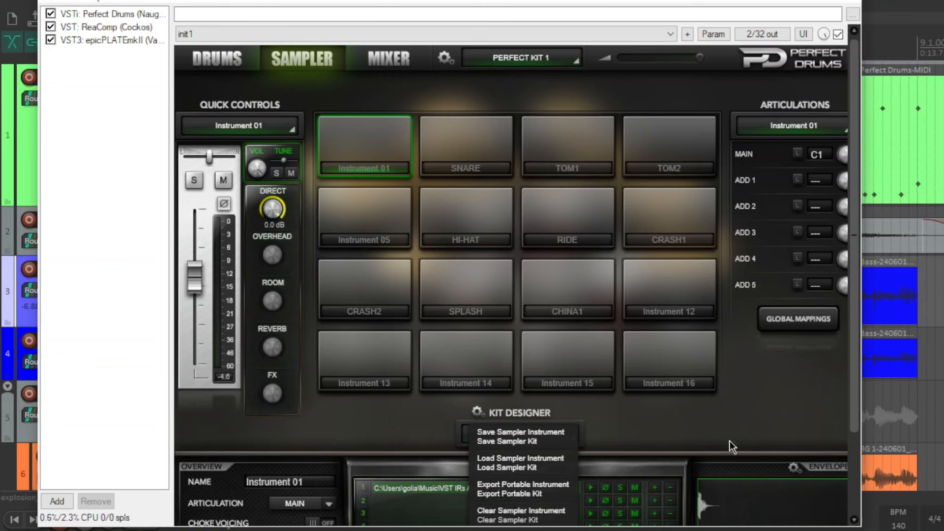
left_click(653, 436)
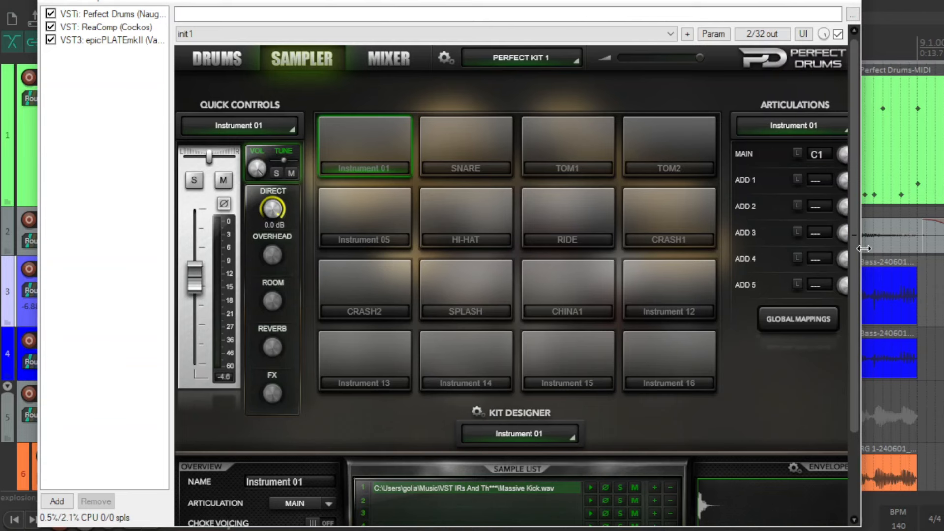
Examine Instrument 01's sample list and compare the Instrument 01 and SNARE slots in the sampler
scroll(636, 310, "down", 3)
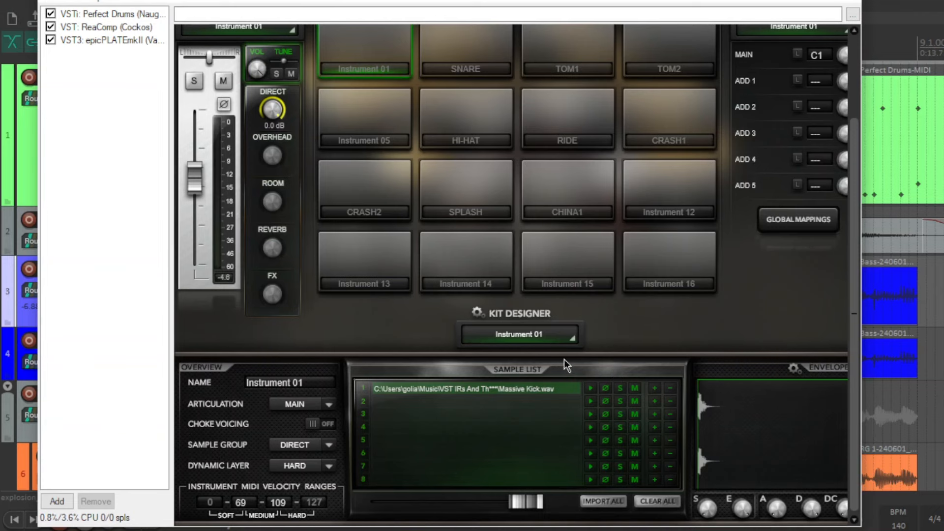
left_click_drag(853, 306, 775, 216)
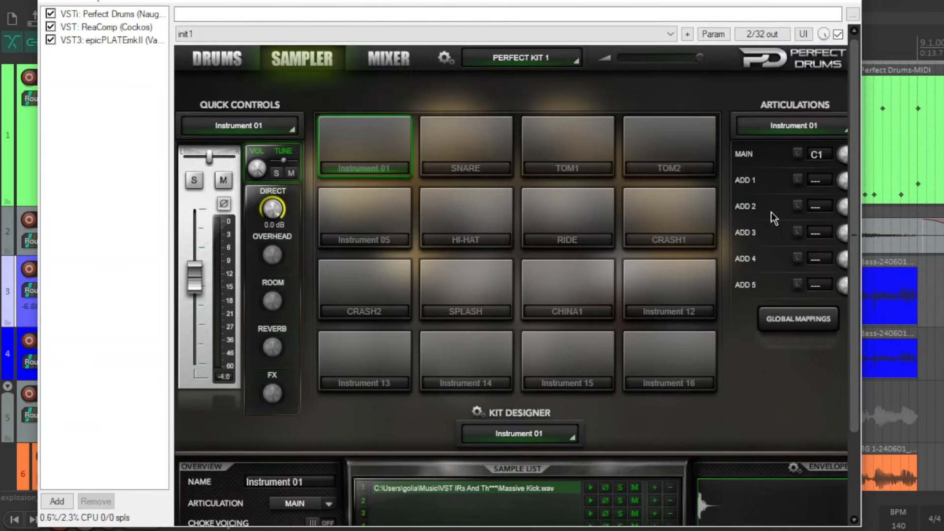
left_click(370, 150)
left_click(473, 143)
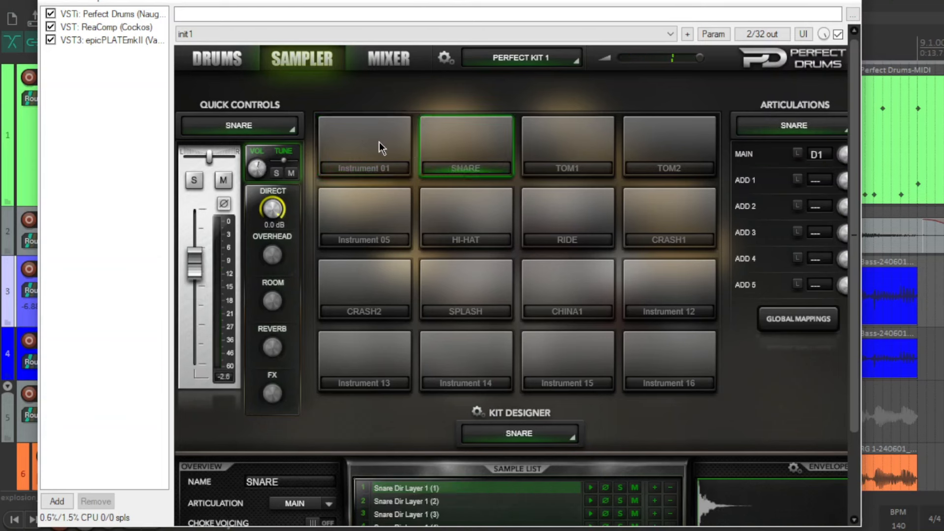
left_click(364, 139)
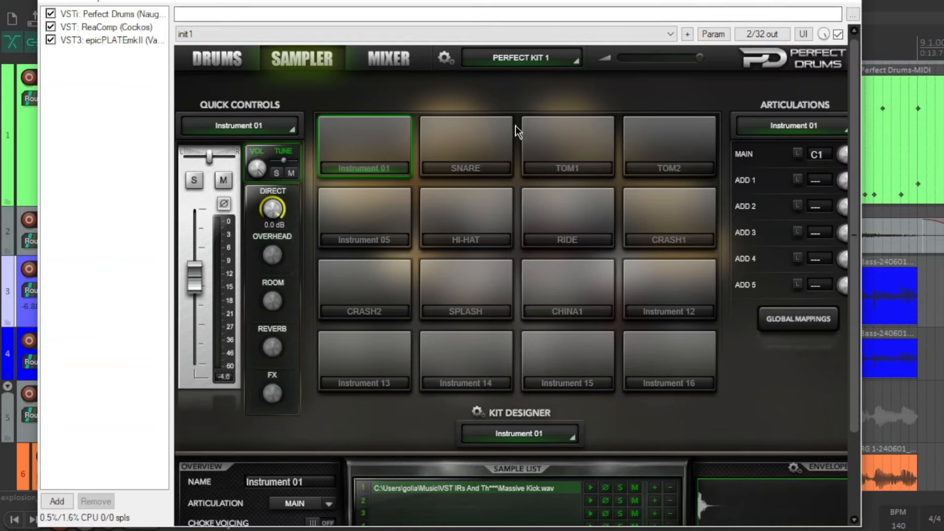
Close the Perfect Drums effects chain and audition the track soloed
left_click(846, 0)
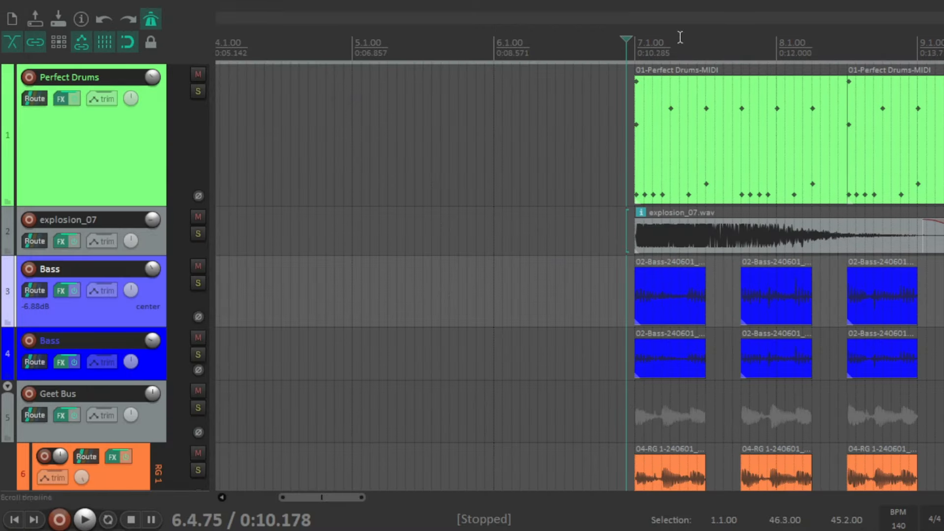
left_click(196, 96)
key("space")
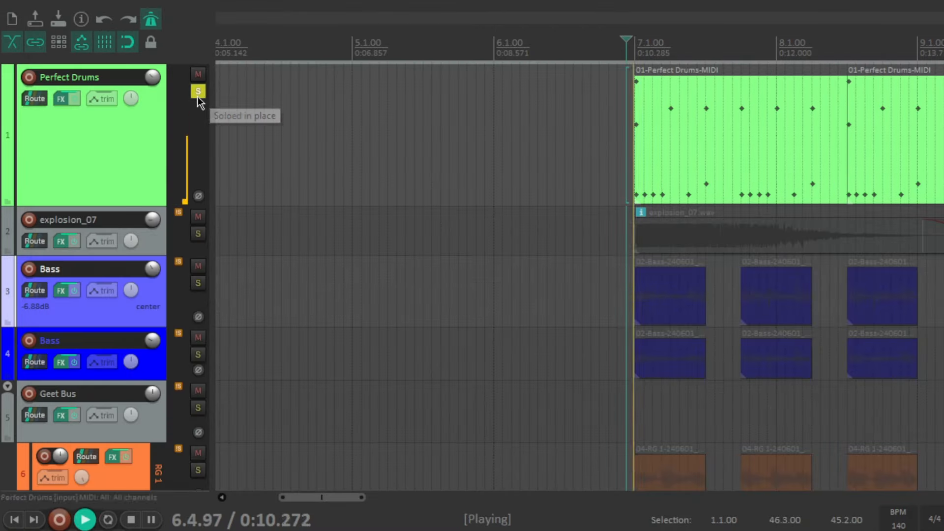
Reopen the Perfect Drums effects chain, inspect the ReaComp settings and audition the soloed drums through them
left_click(60, 98)
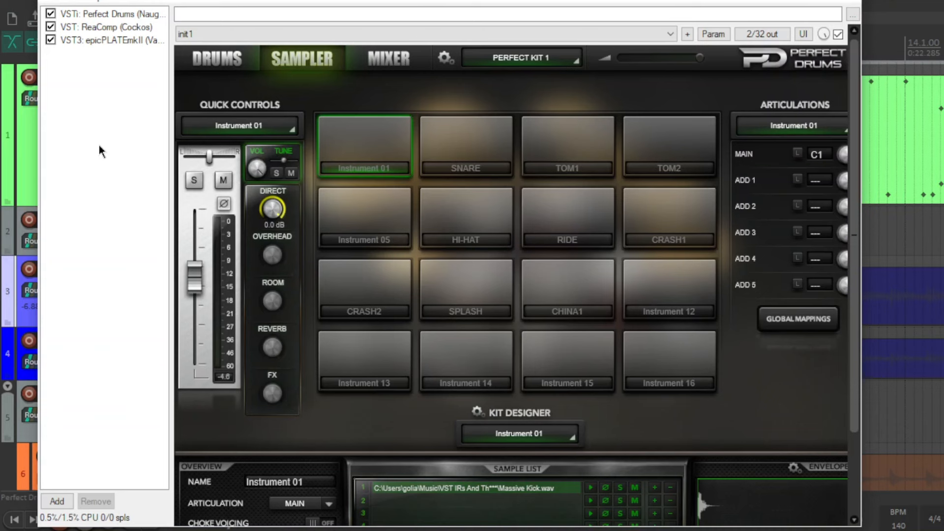
left_click(365, 143)
left_click(117, 27)
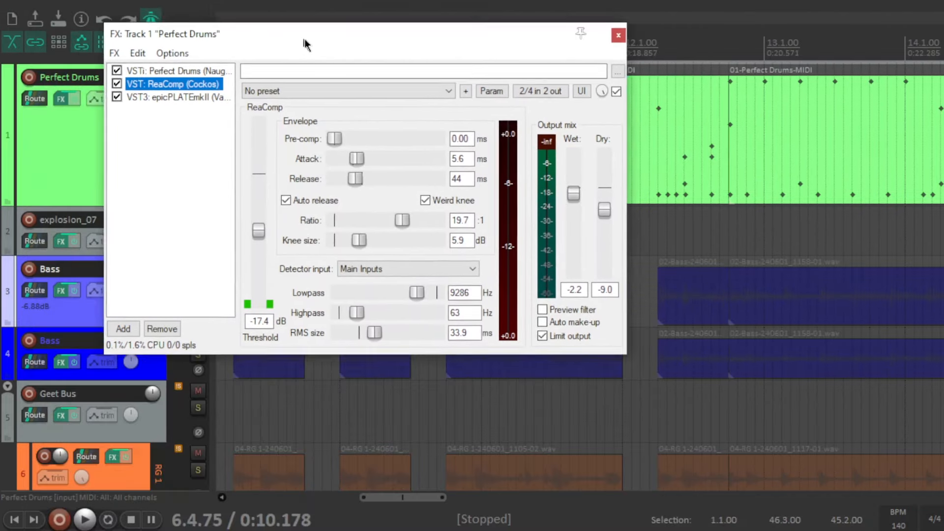
left_click_drag(304, 39, 310, 47)
key("space")
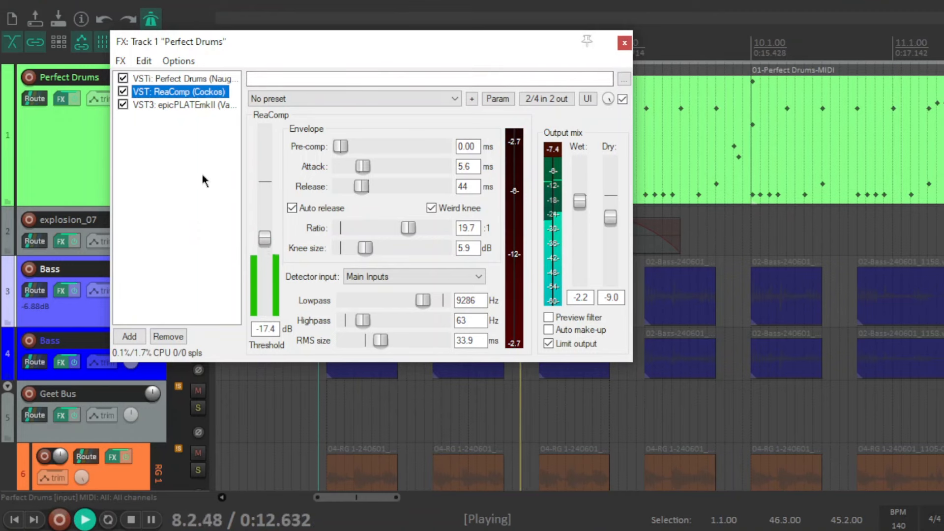
key("space")
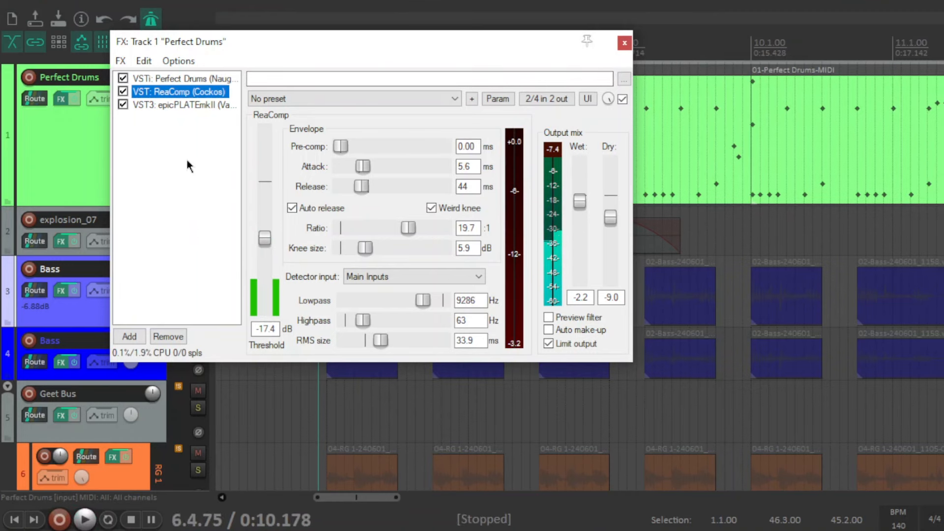
left_click(187, 160)
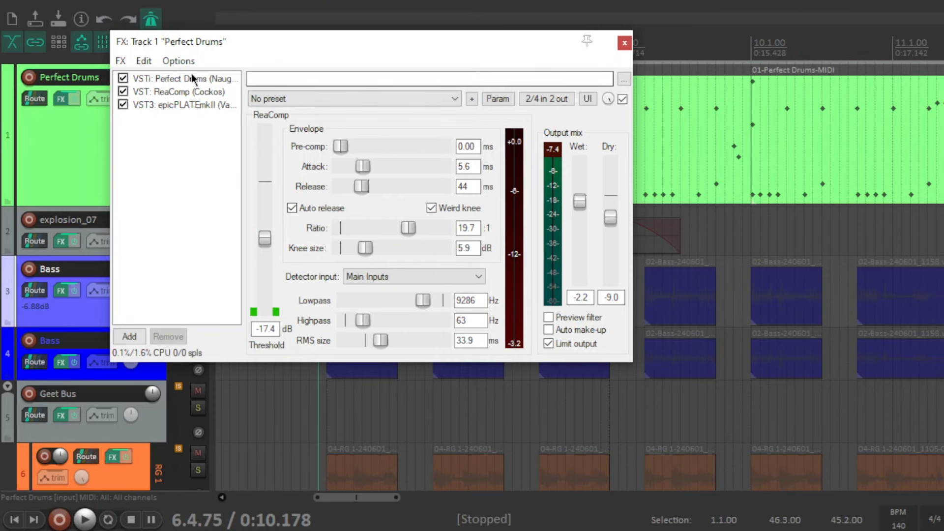
left_click(172, 90)
left_click(184, 138)
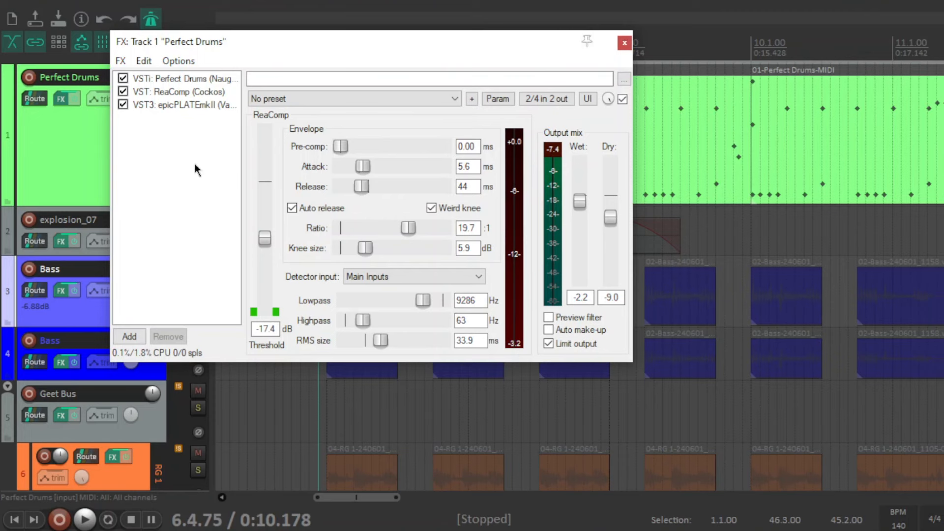
Inspect epicPLATEmkII's settings in the Perfect Drums chain and view its preset list, keeping the epic drums preset
left_click(204, 108)
left_click_drag(276, 43, 122, 37)
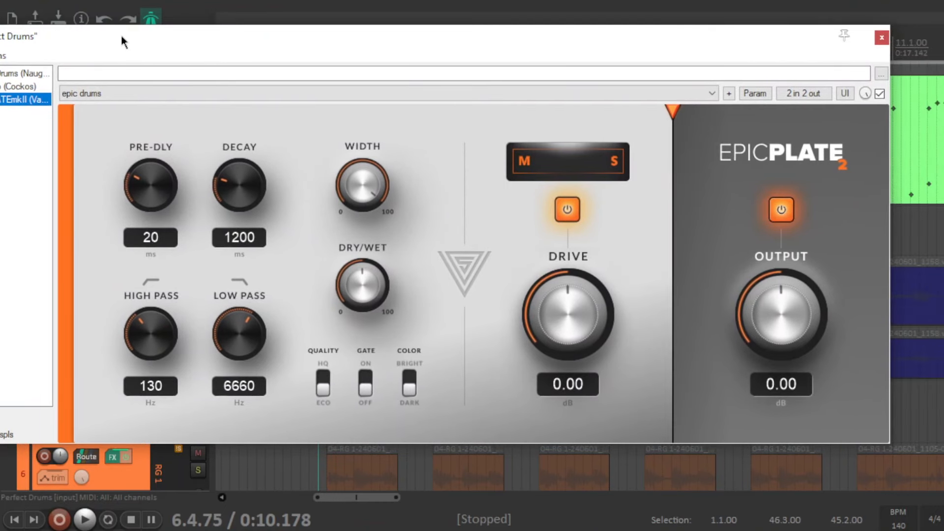
left_click(255, 93)
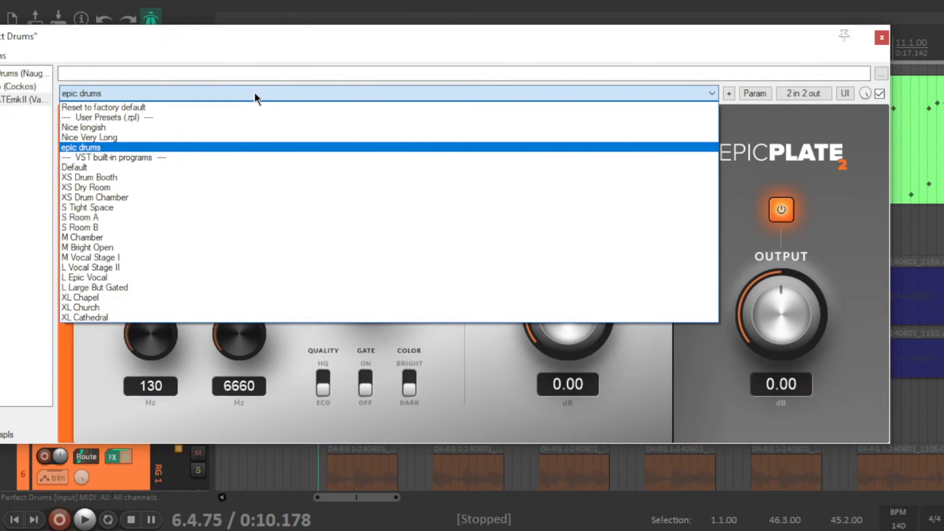
left_click(255, 93)
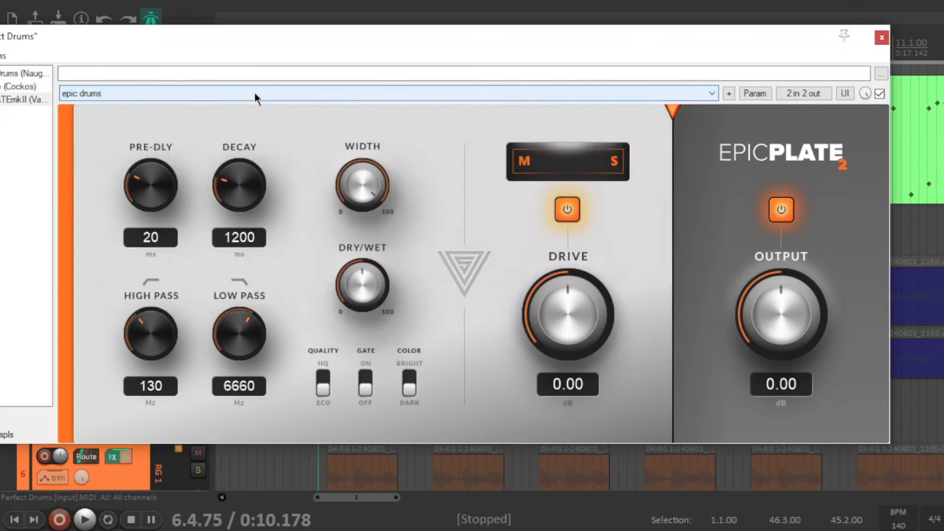
left_click_drag(283, 36, 342, 35)
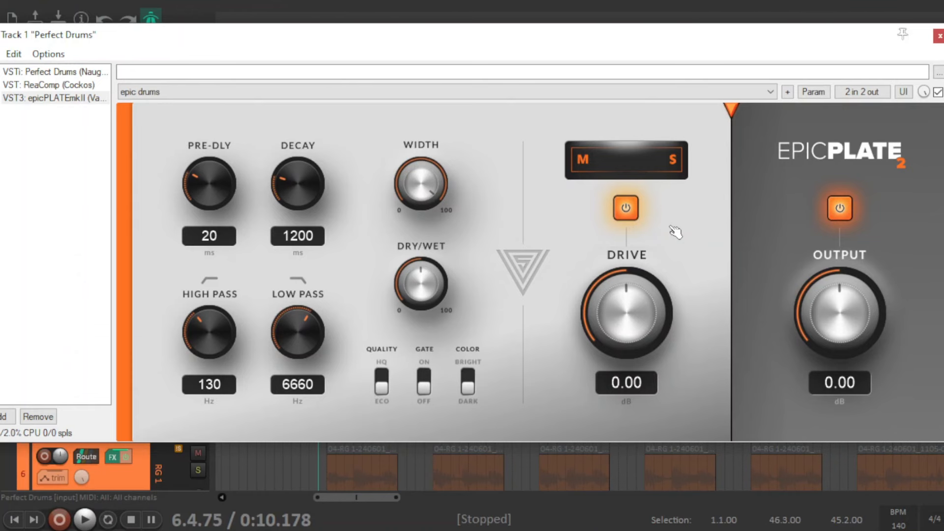
left_click_drag(362, 46, 398, 53)
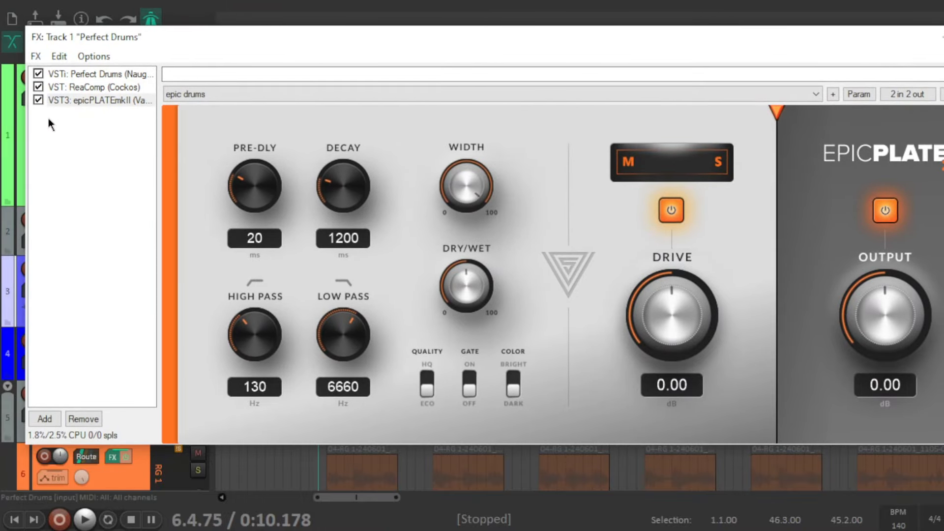
Audition the soloed drums while bypassing epicPLATEmkII and ReaComp, and compare with both effects re-enabled
key("space")
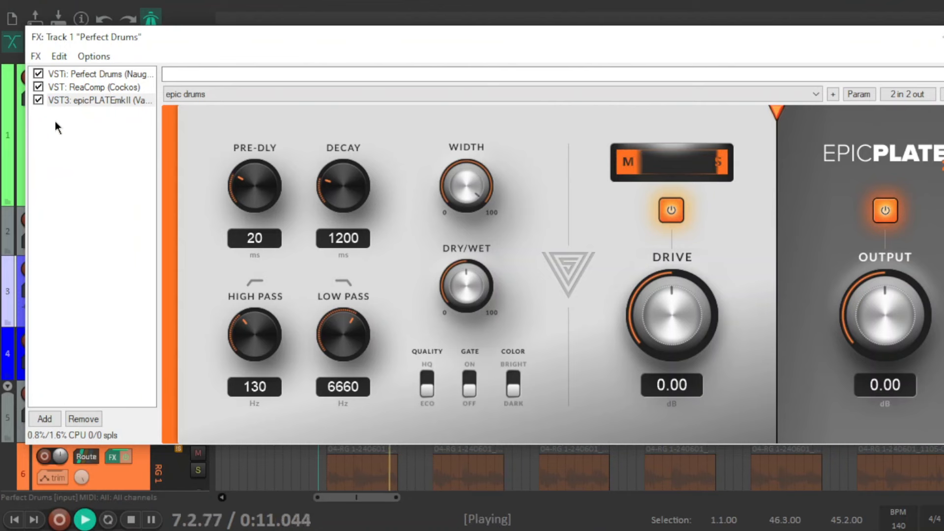
left_click(40, 100)
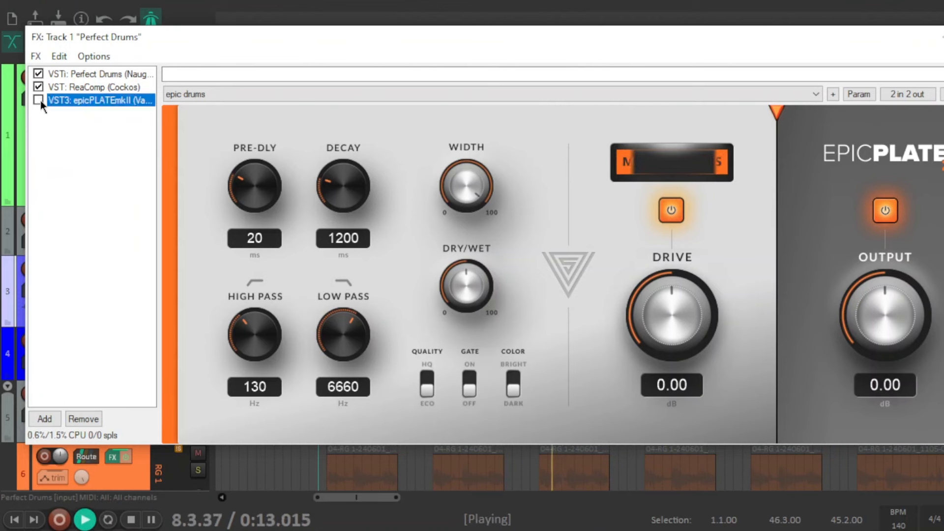
left_click(39, 86)
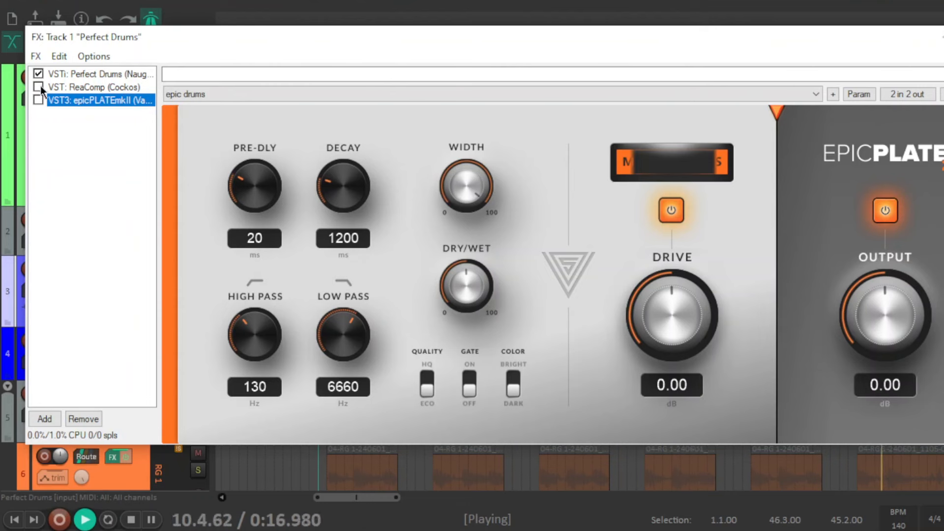
key("space")
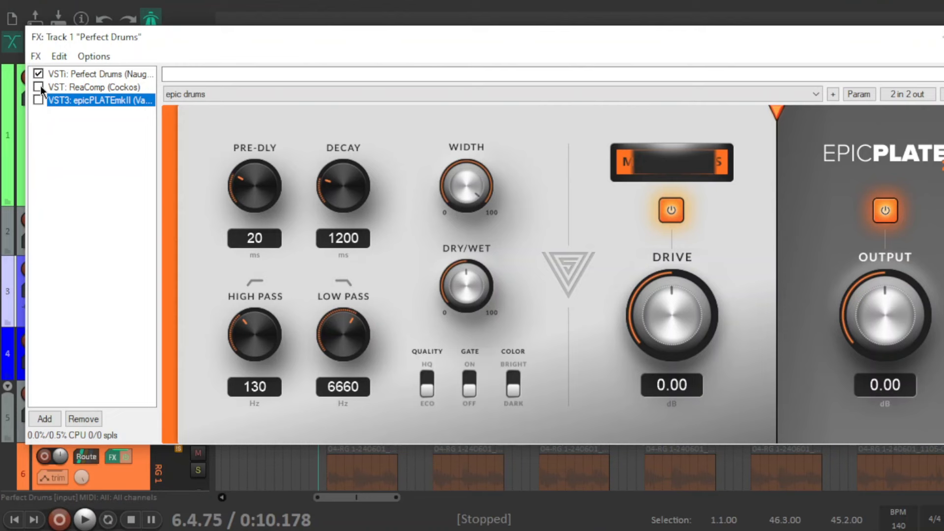
key("space")
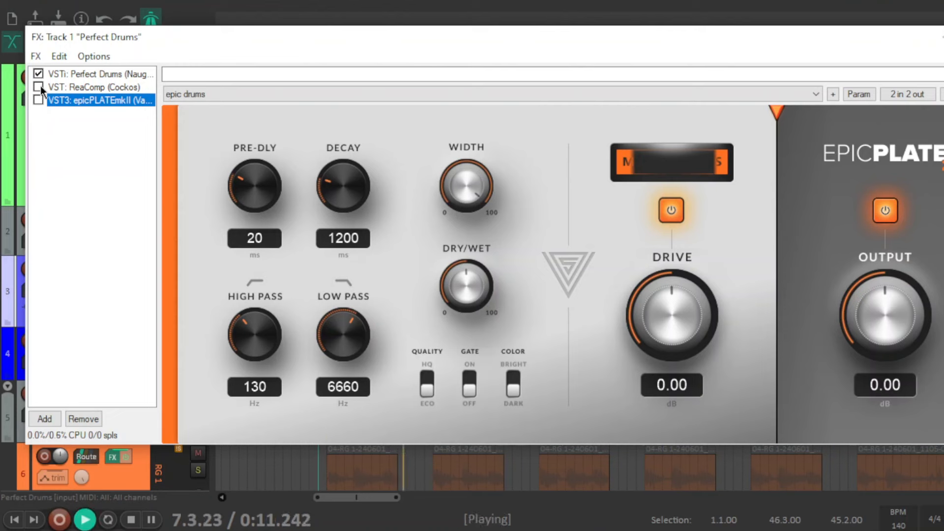
left_click(38, 88)
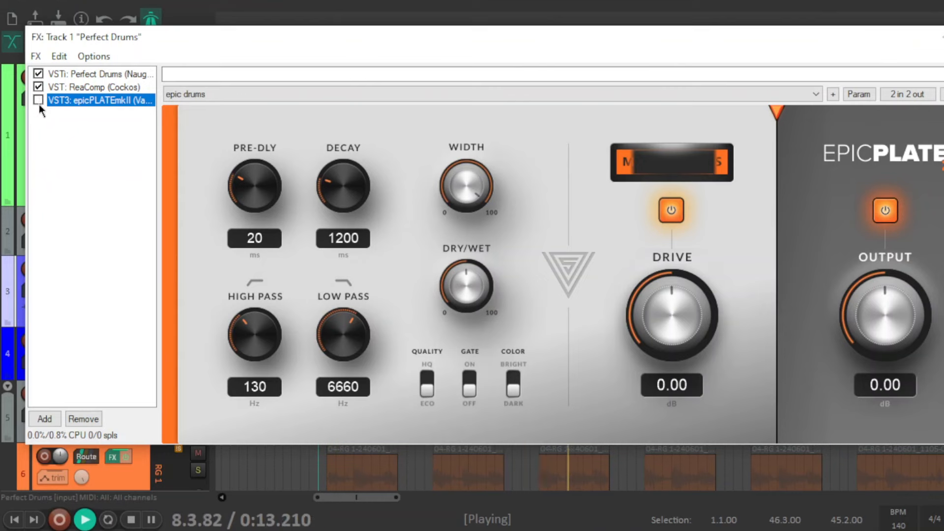
left_click(38, 101)
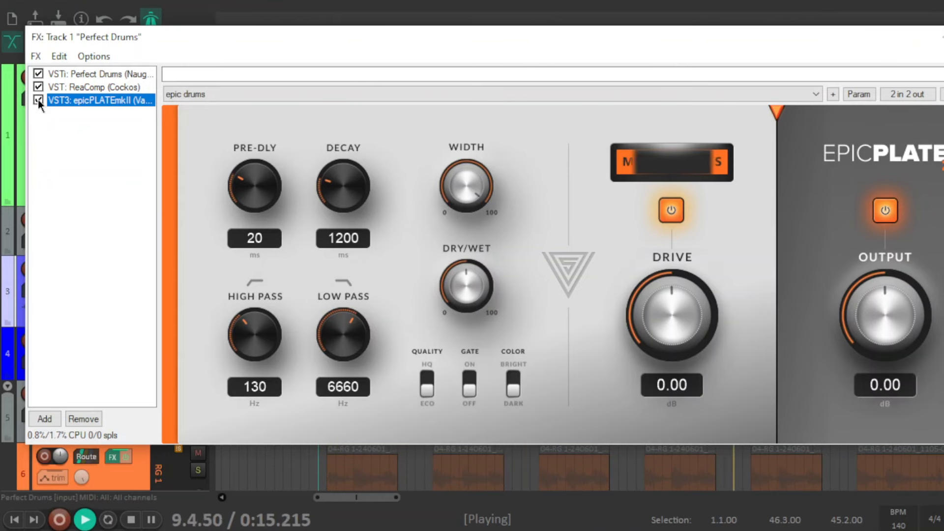
left_click_drag(240, 44, 182, 49)
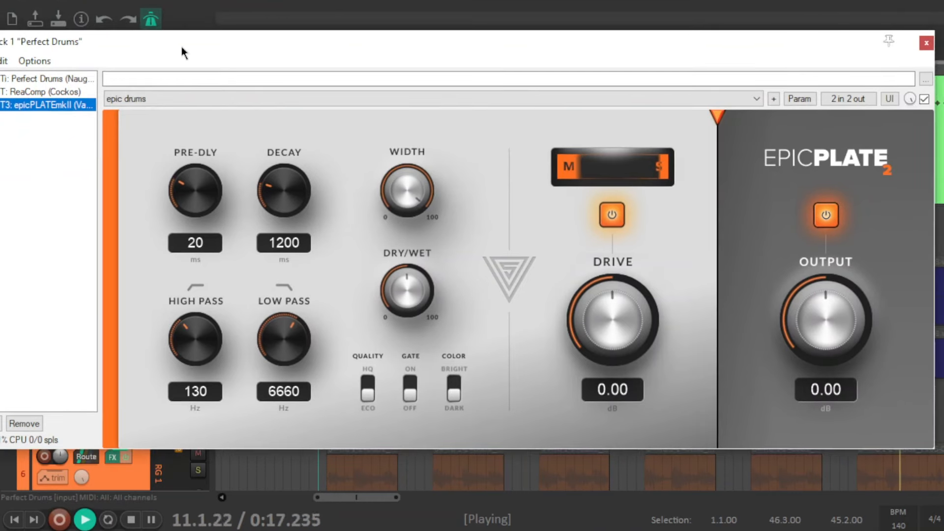
key("space")
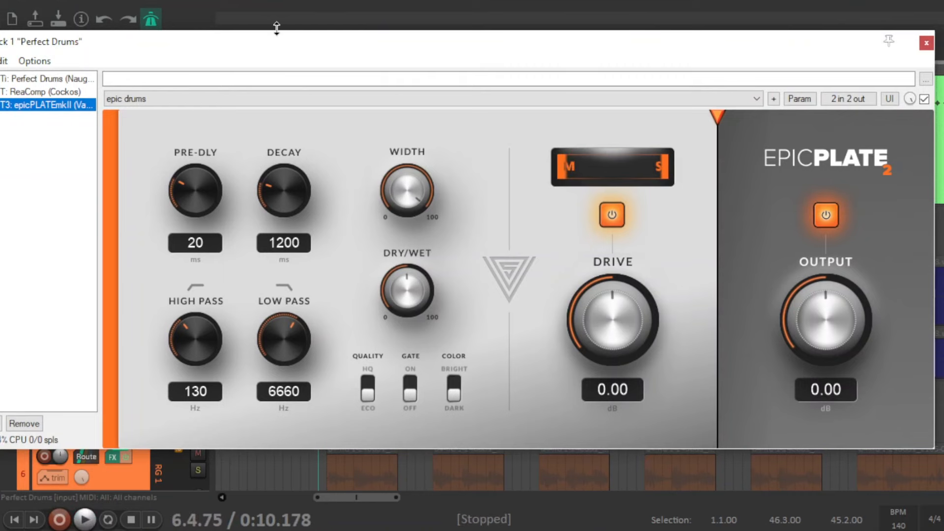
Close the Perfect Drums effects chain, remove the track's solo and select the Perfect Drums track
left_click(927, 43)
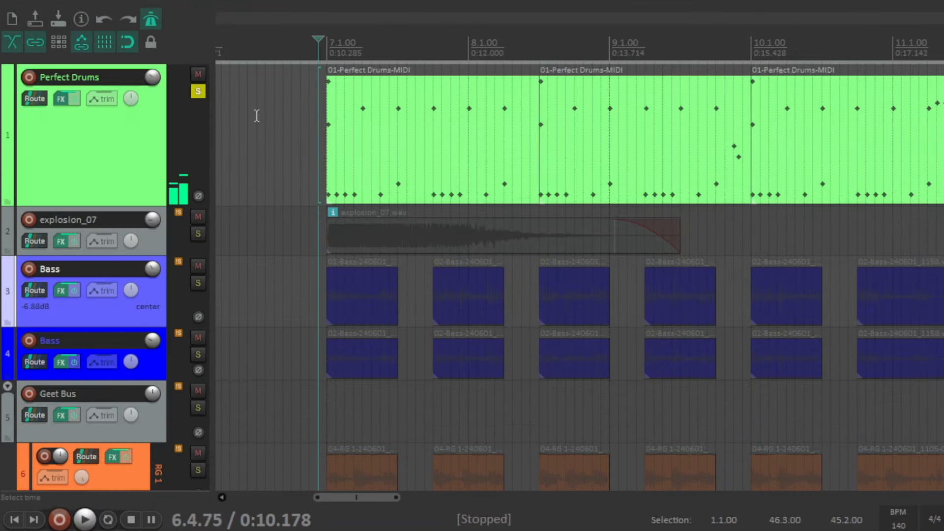
left_click(198, 91)
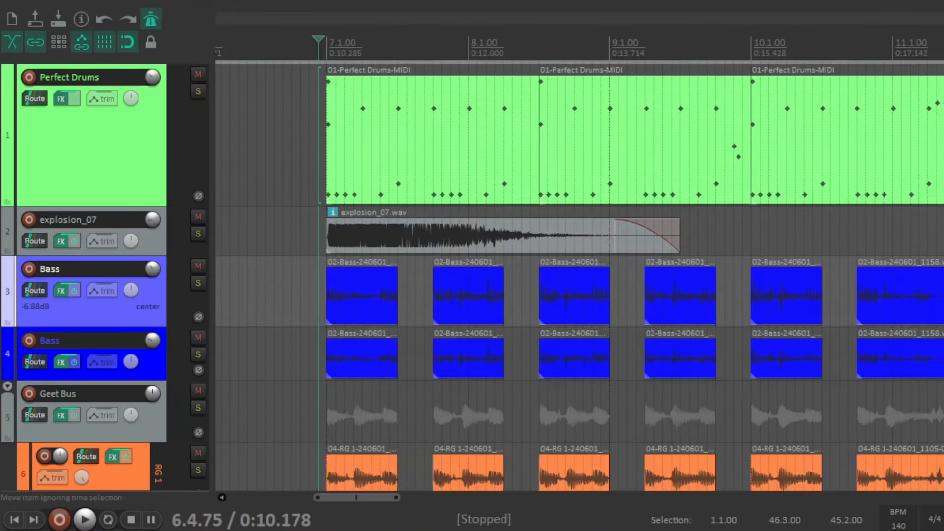
scroll(580, 275, "down", 1)
scroll(349, 137, "down", 8)
scroll(349, 138, "up", 9)
left_click(312, 125)
left_click(320, 125)
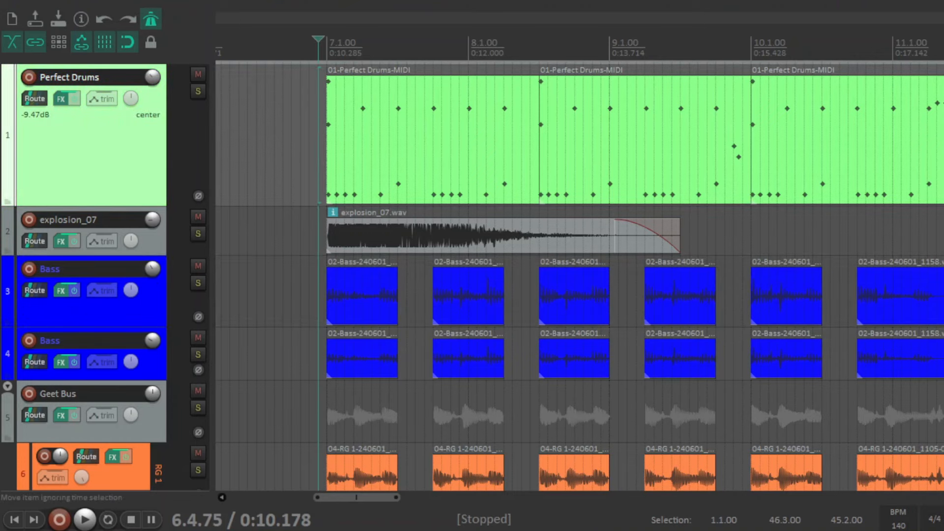
Look over all tracks in the arrangement, from the first riff at measure 7 to the last items before measure 44
scroll(498, 358, "down", 4)
scroll(497, 358, "up", 2)
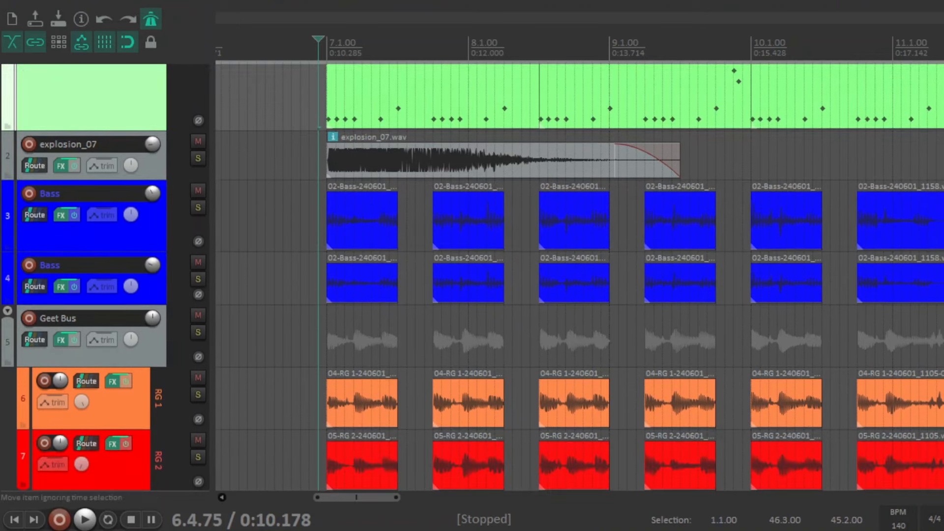
scroll(498, 358, "down", 4)
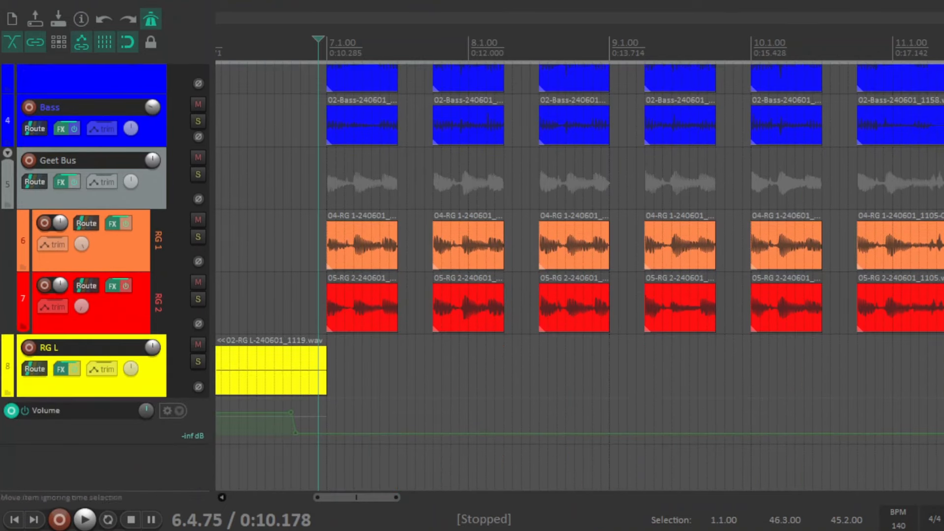
left_click_drag(385, 498, 474, 516)
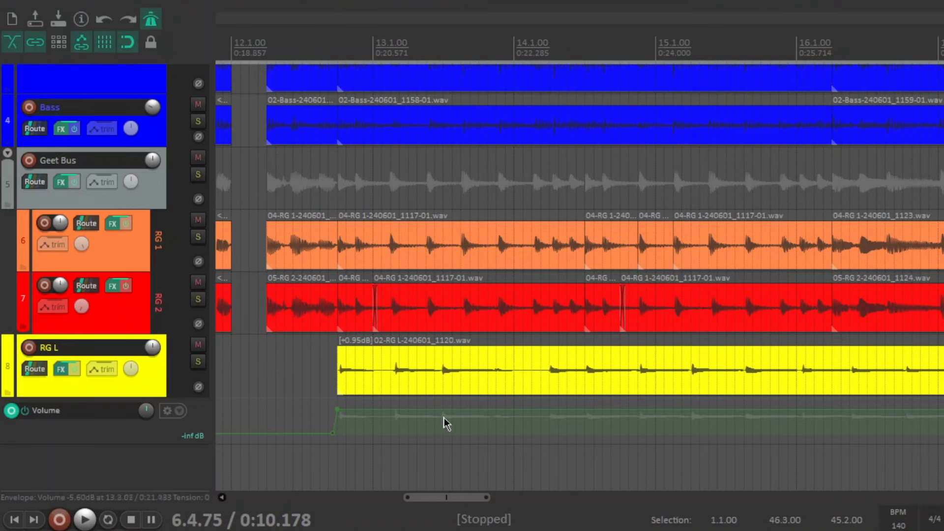
left_click_drag(472, 500, 907, 488)
scroll(580, 275, "up", 5)
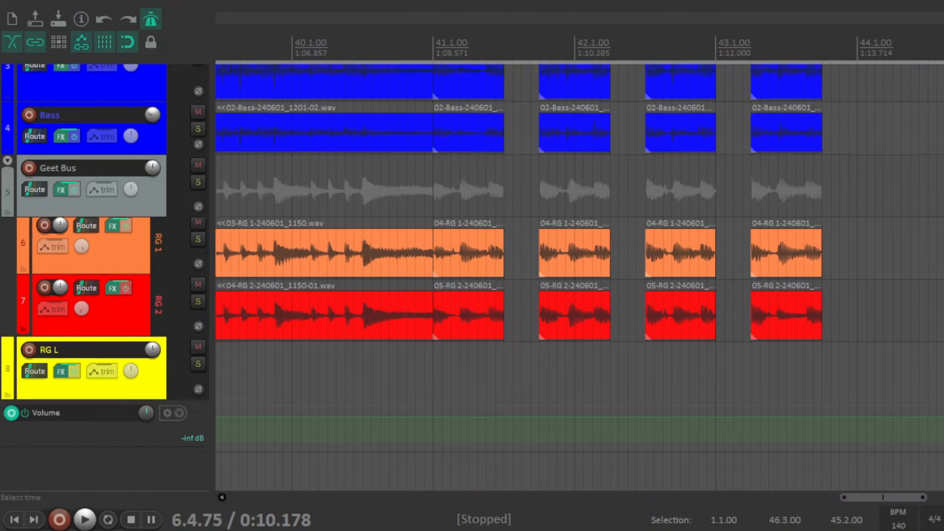
left_click_drag(895, 501, 360, 518)
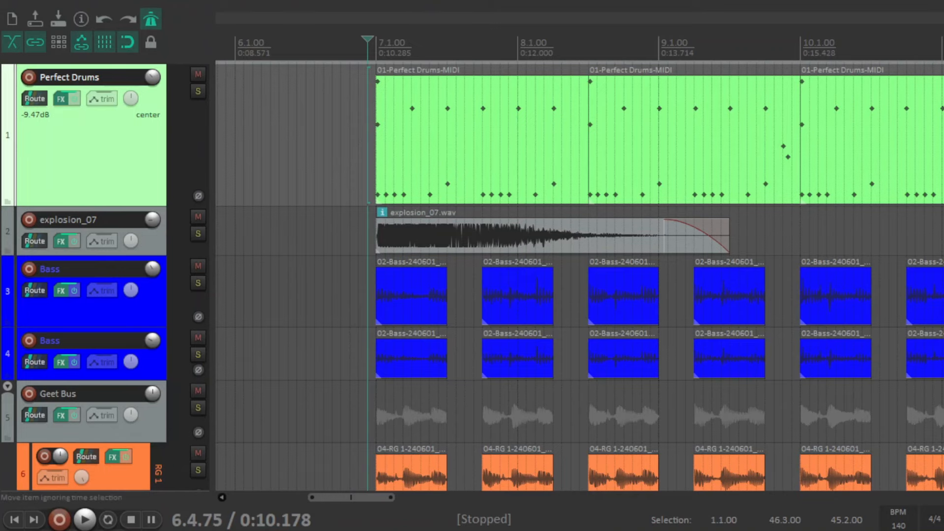
scroll(315, 111, "down", 4)
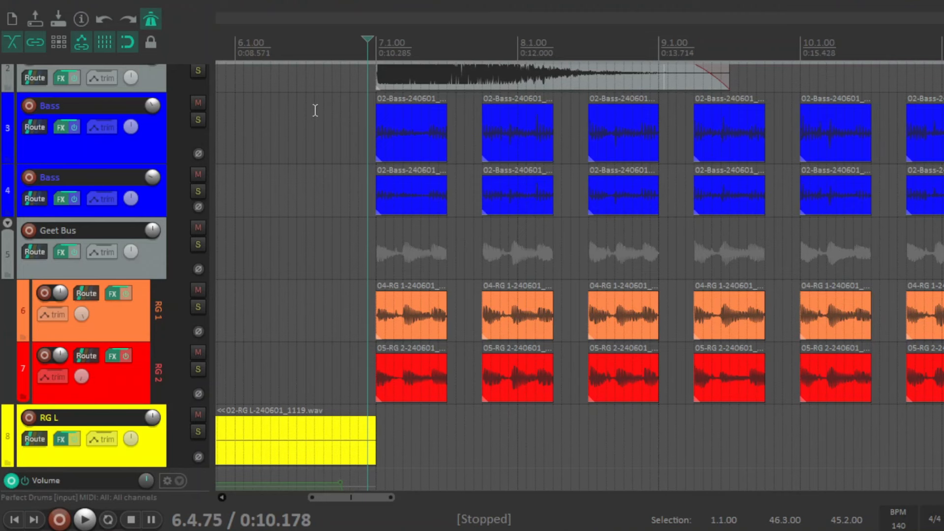
Solo the Geet Bus and audition the rhythm guitars from just before measure 7
left_click(199, 244)
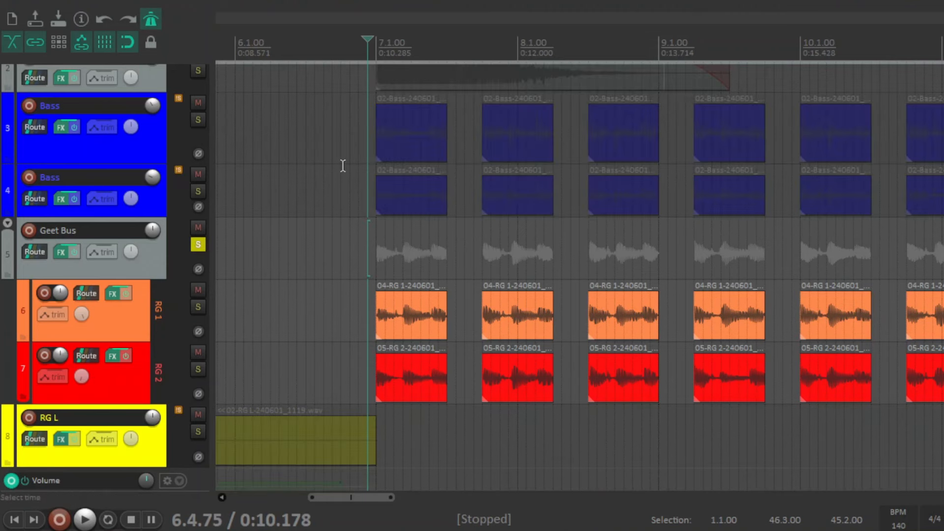
key("space")
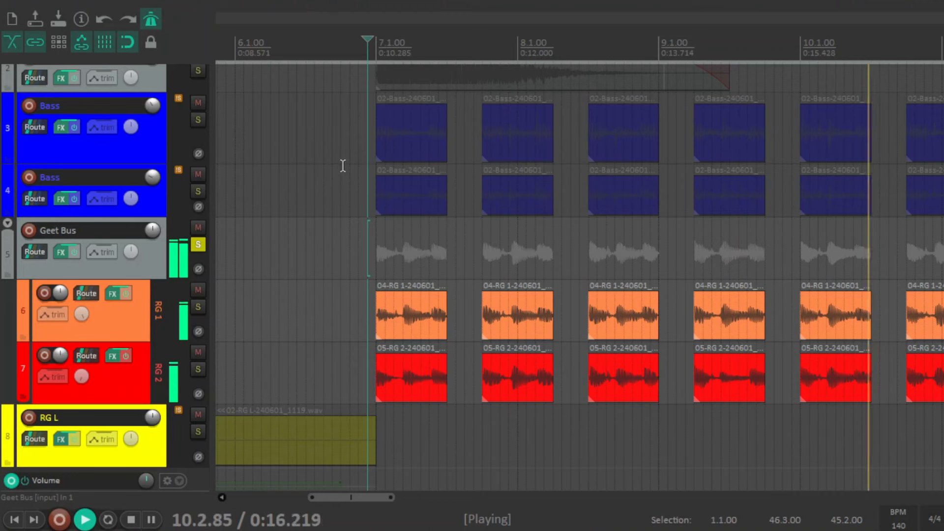
key("space")
Extend the first two RG 1 and RG 2 guitar items to close the gaps, and place the edit cursor before measure 7
left_click_drag(447, 320, 482, 324)
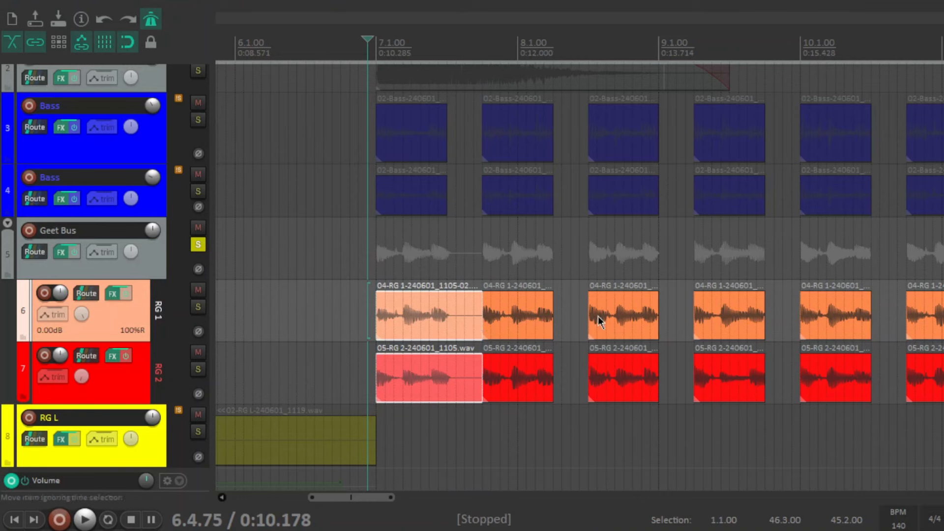
left_click_drag(551, 318, 589, 317)
left_click(328, 294)
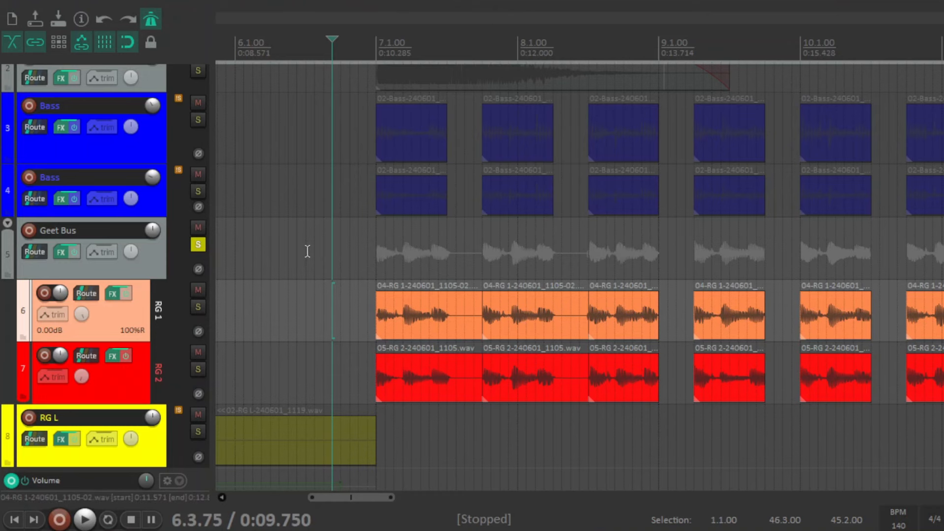
Audition the extended guitar items with the Geet Bus soloed, remove the solo and audition them in the full mix
key("space")
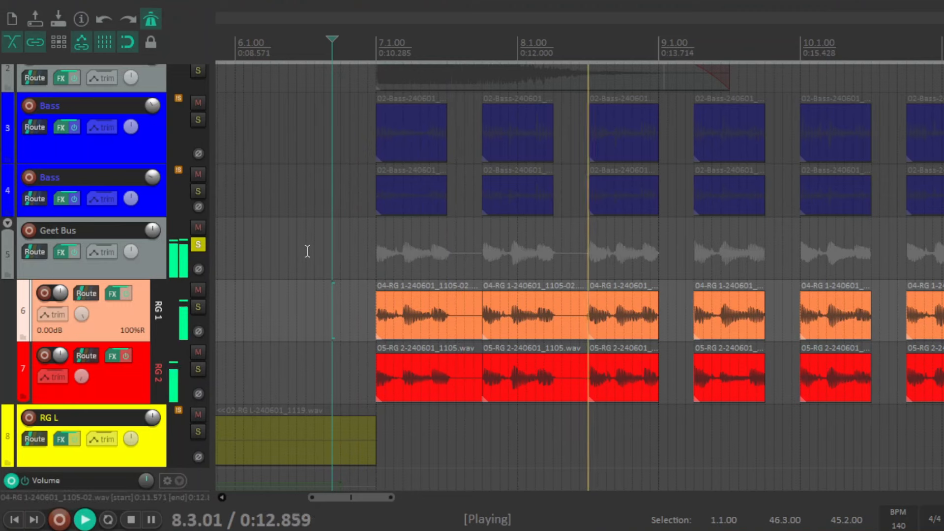
left_click(198, 244)
key("space")
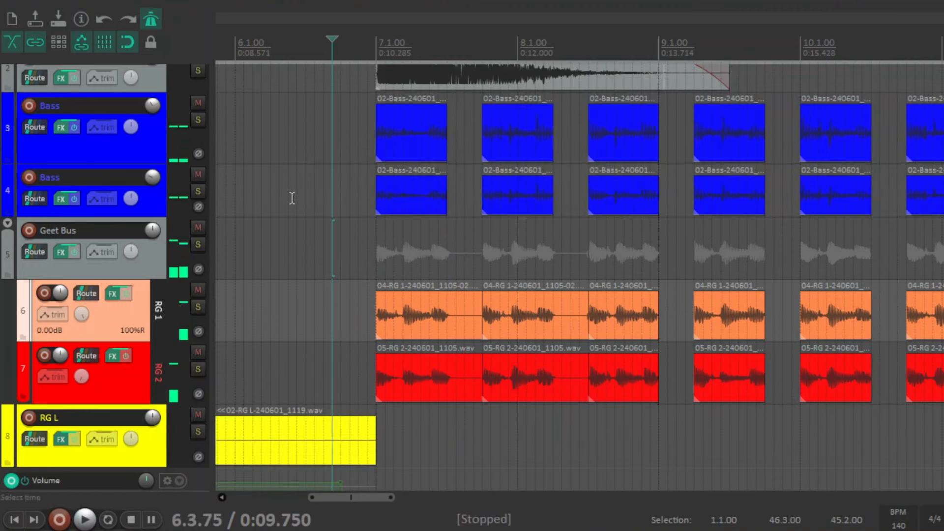
key("space")
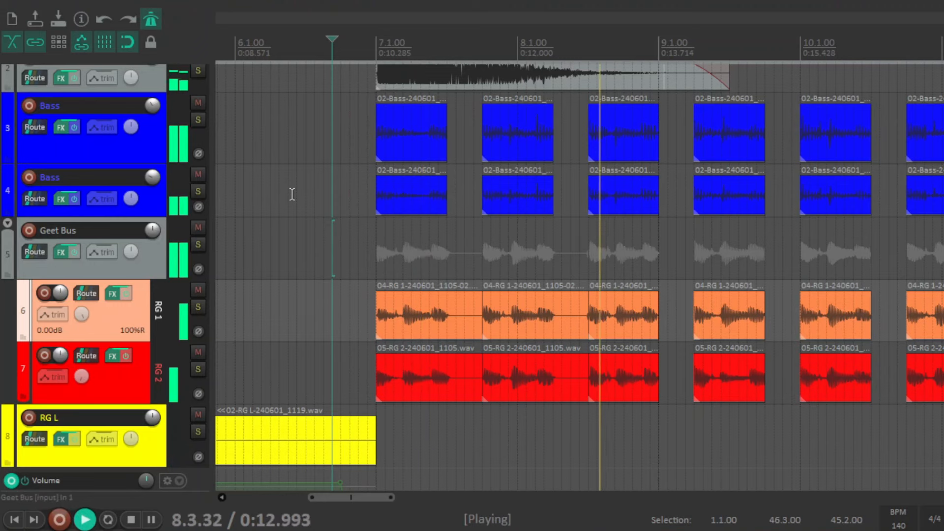
key("space")
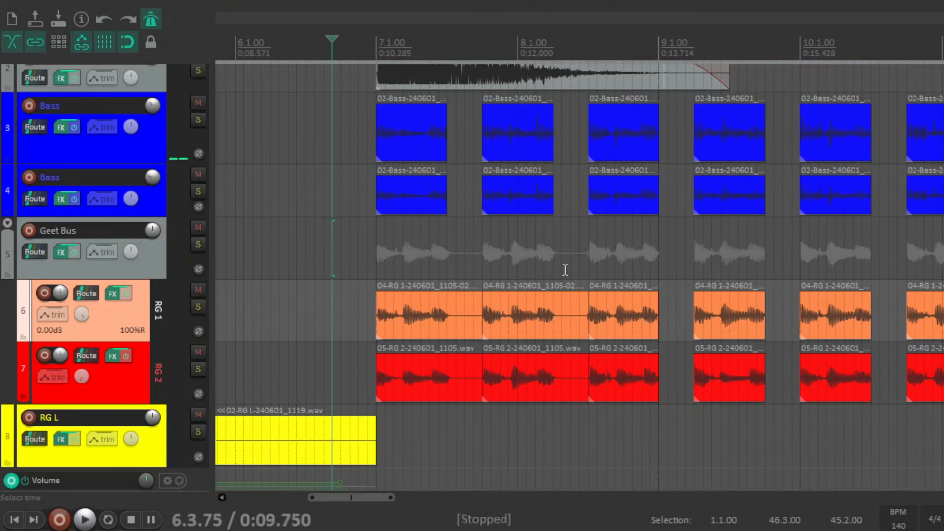
Restore the gaps after the first two RG 1 and RG 2 items by returning the items to their shorter lengths
mouse_move(574, 437)
left_mouse_down()
mouse_move(583, 305)
mouse_move(584, 314)
mouse_move(553, 317)
left_mouse_up()
left_click(474, 315)
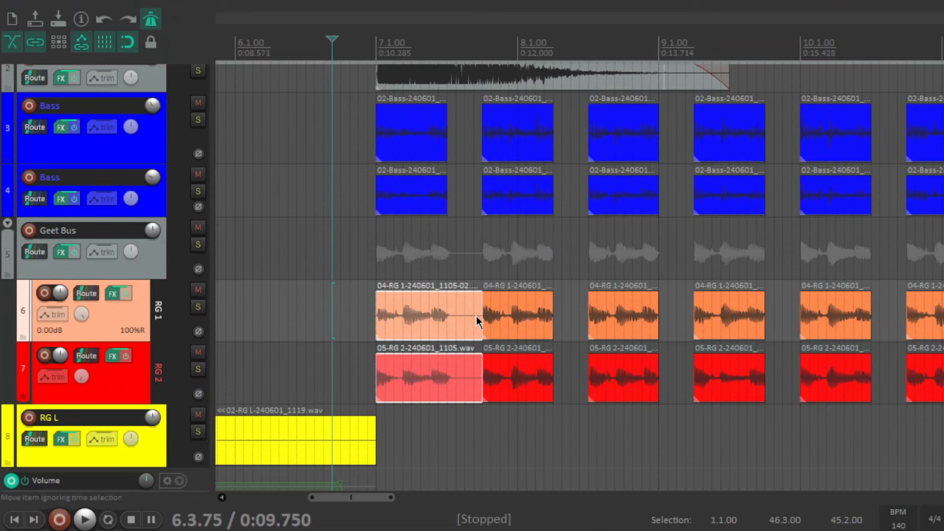
left_click_drag(481, 318, 447, 318)
left_click(460, 309)
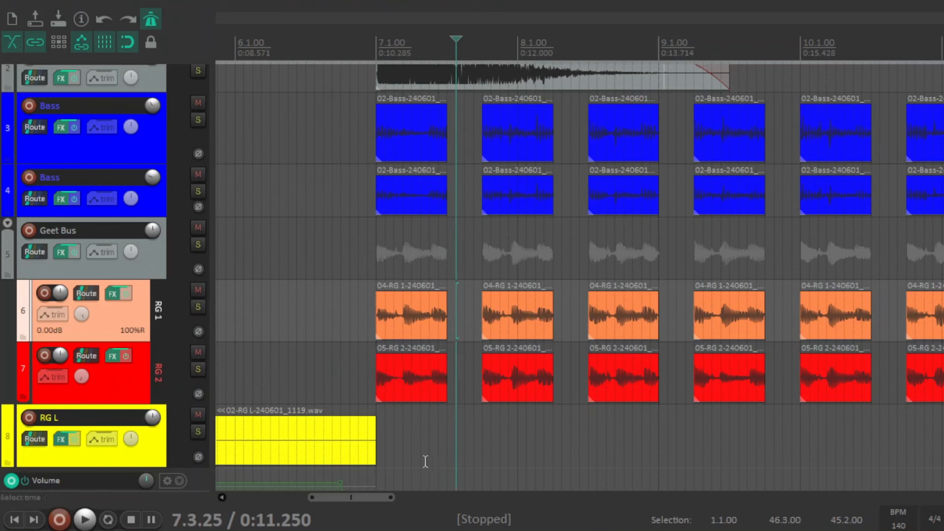
Examine the split and crossfaded guitar items on RG 1 and RG 2 around measures 12 and 13
left_click_drag(373, 499, 439, 501)
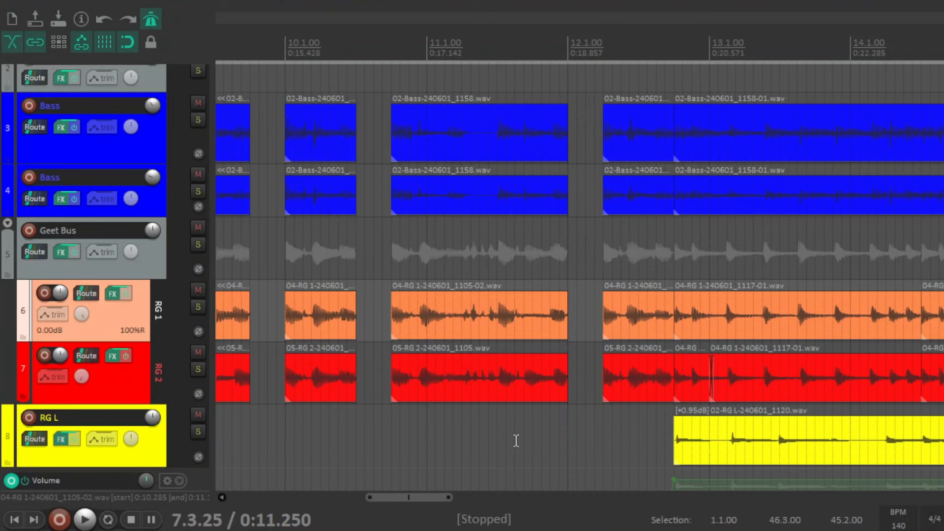
left_click(648, 327)
scroll(661, 326, "up", 3)
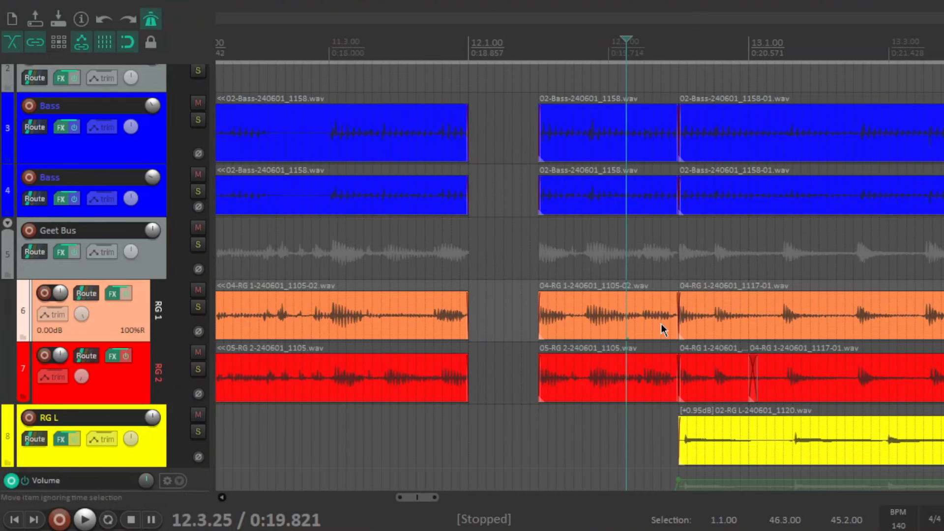
left_click_drag(428, 499, 446, 499)
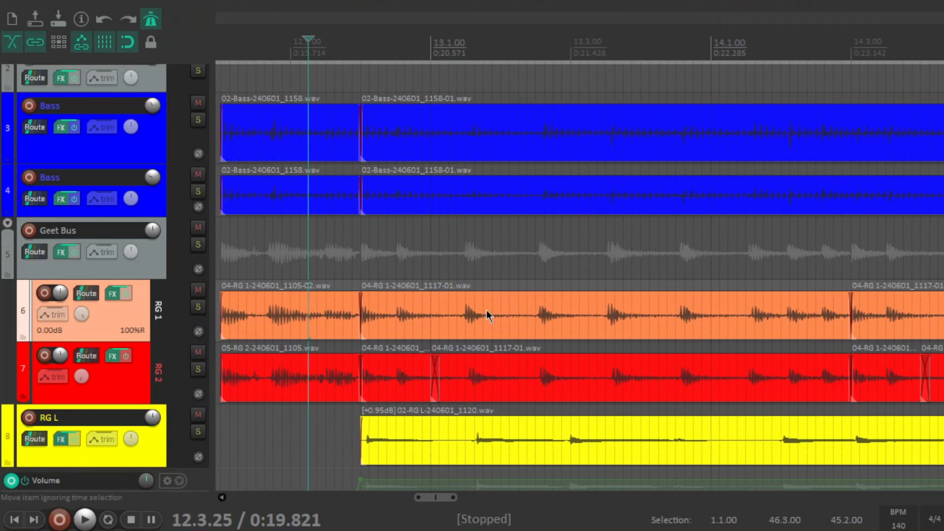
left_click(441, 285)
scroll(592, 300, "up", 4)
left_click(605, 303)
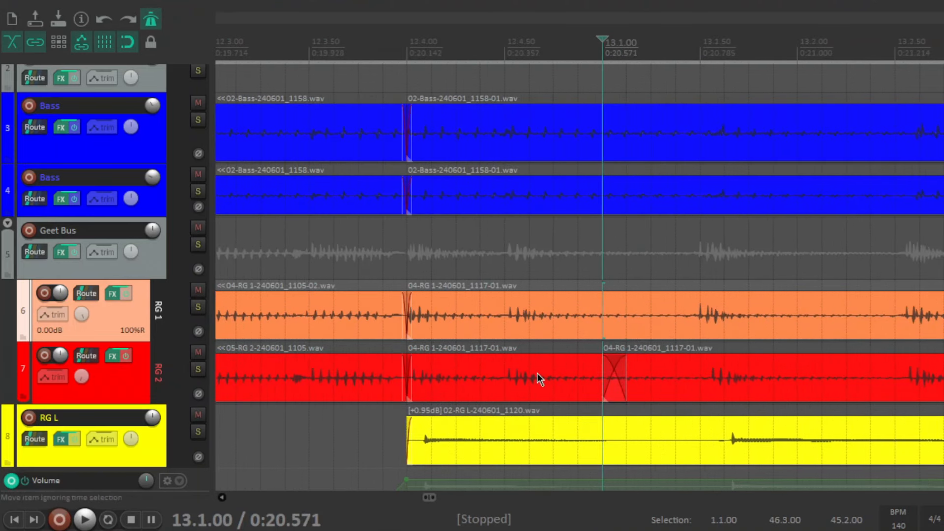
Slip the audio inside the RG 2 item between 12.4 and 13.1 slightly forward in time, and deselect the item
left_click(553, 368)
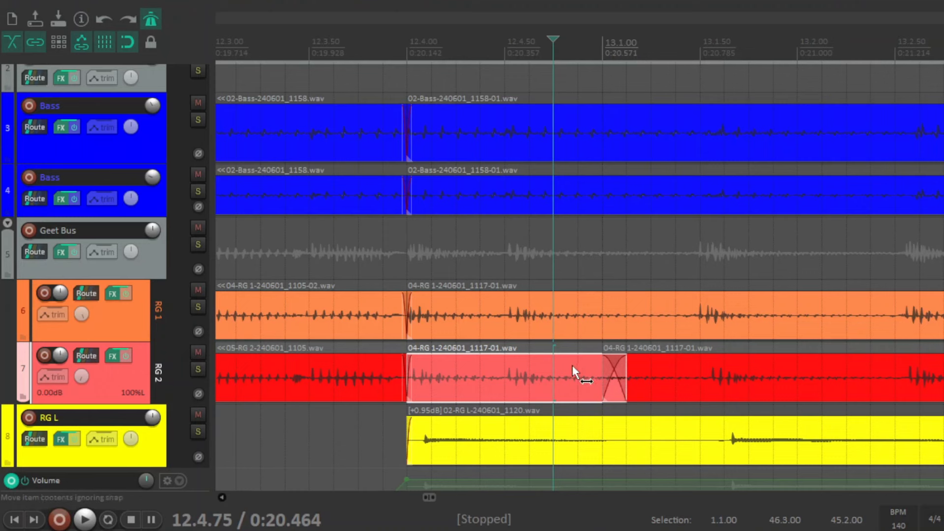
mouse_move(572, 366)
left_mouse_down()
mouse_move(556, 368)
mouse_move(580, 371)
left_mouse_up()
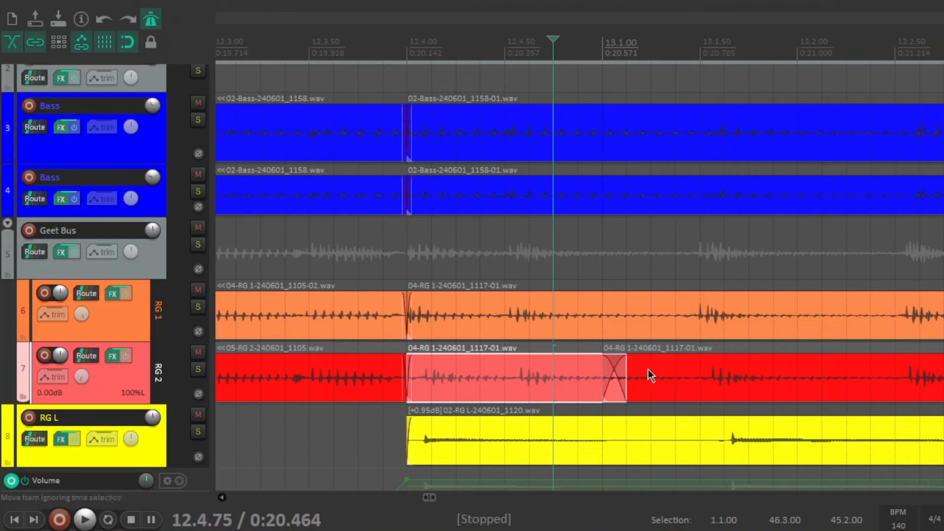
left_click(330, 432)
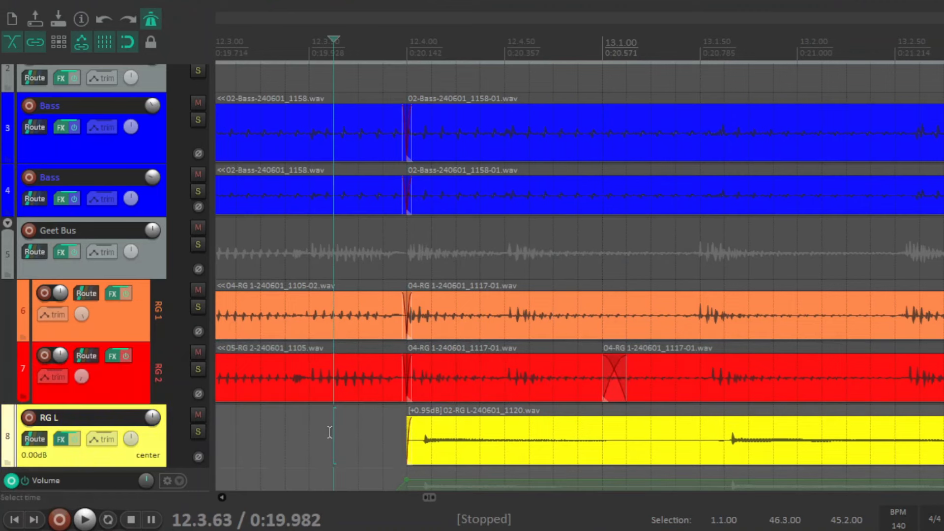
Solo the Geet Bus, inspect the guitar gaps and edits from measure 10 to measure 26, and remove the solo
scroll(780, 382, "down", 5)
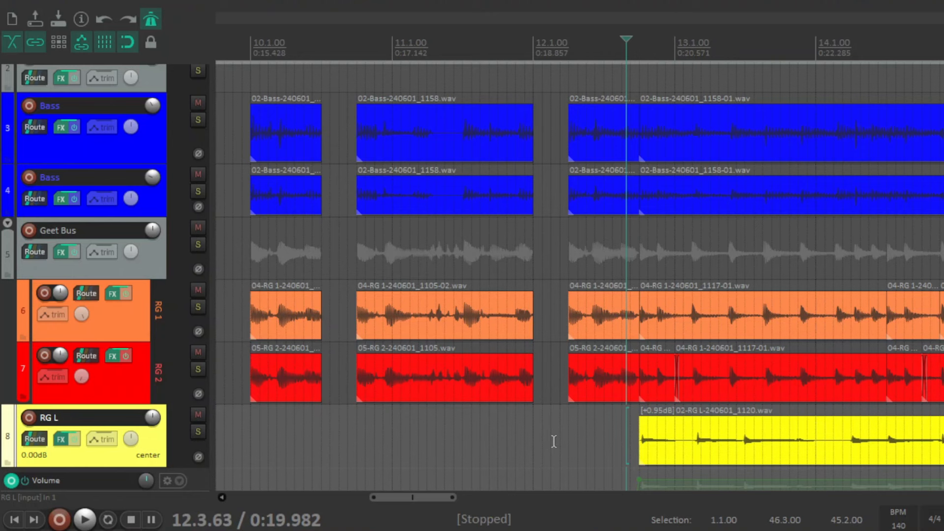
left_click(498, 442)
left_click(556, 313)
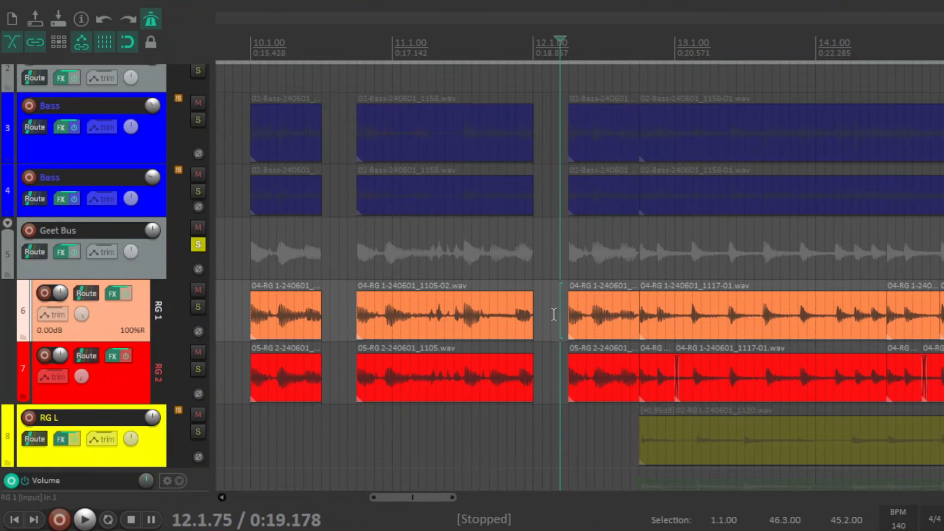
scroll(554, 315, "up", 3)
left_click(634, 316)
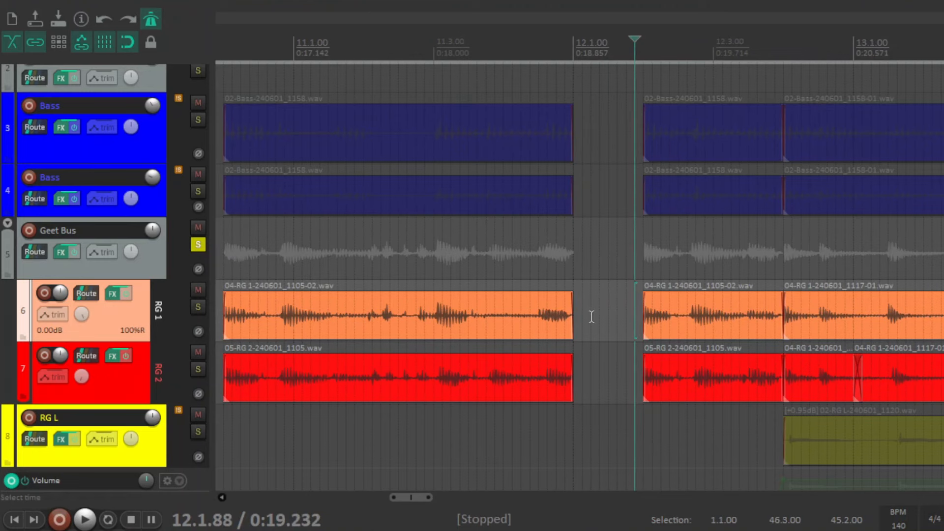
scroll(591, 316, "right", 5)
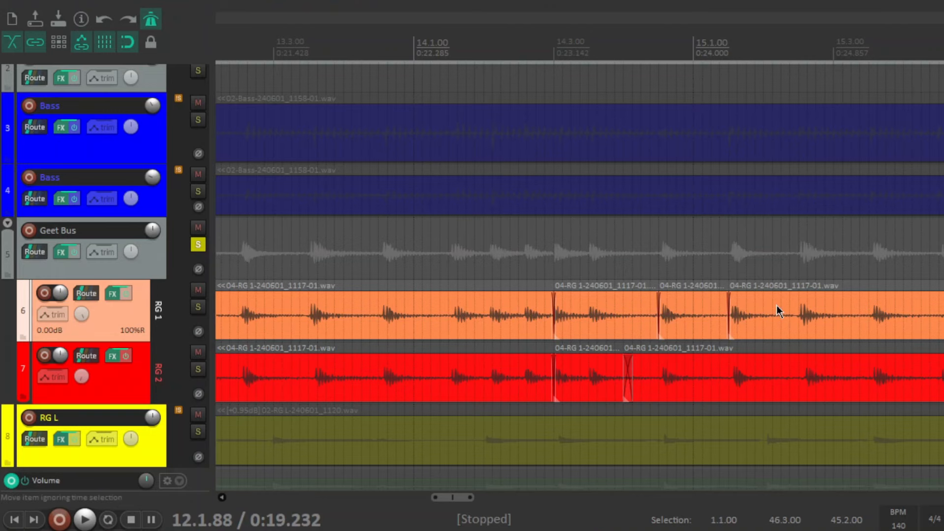
left_click_drag(461, 497, 627, 488)
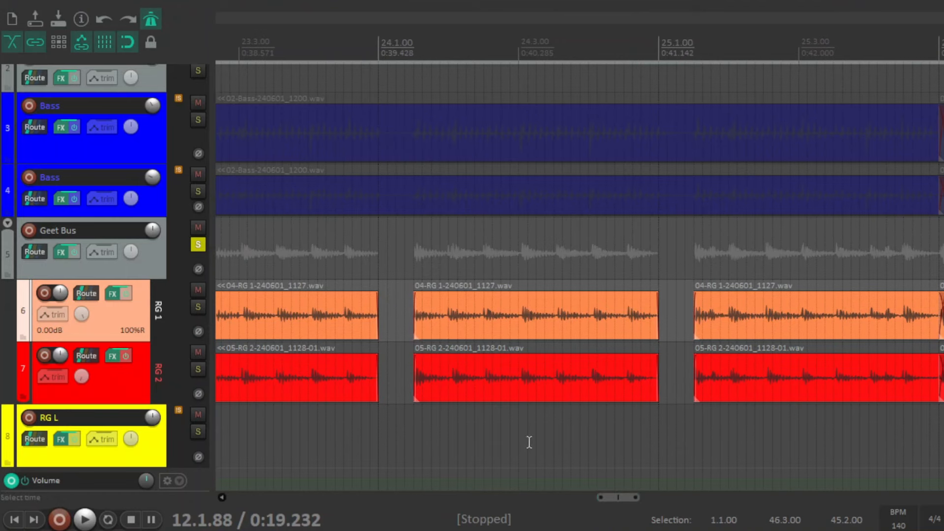
mouse_move(630, 498)
left_mouse_down()
mouse_move(723, 498)
mouse_move(640, 496)
left_mouse_up()
left_click(198, 244)
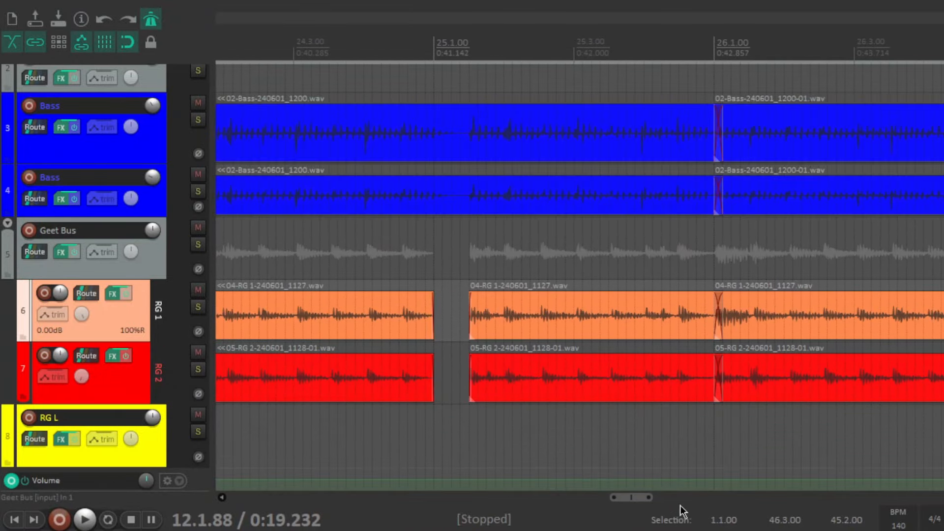
Return to the start of the project, show the mixer and open the master track's effects chain at the ReaEQ settings
left_click_drag(647, 499, 258, 487)
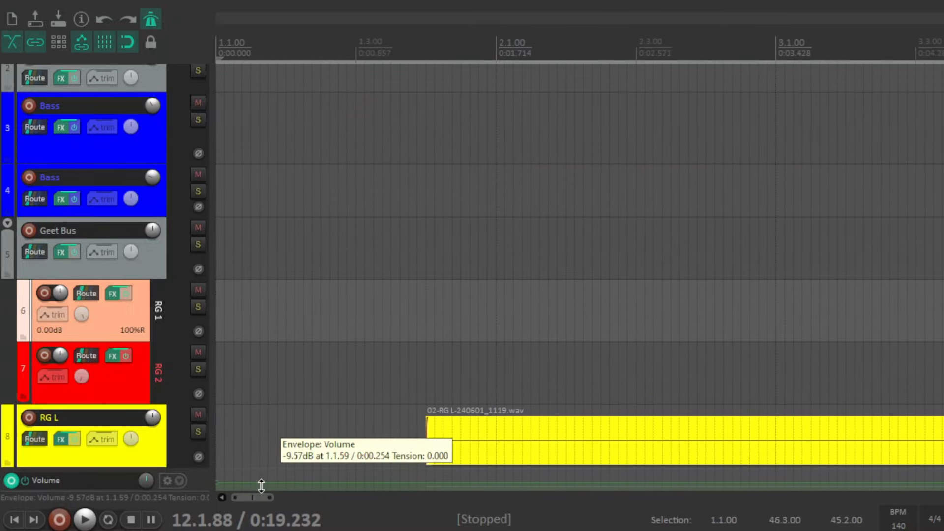
scroll(580, 275, "up", 1)
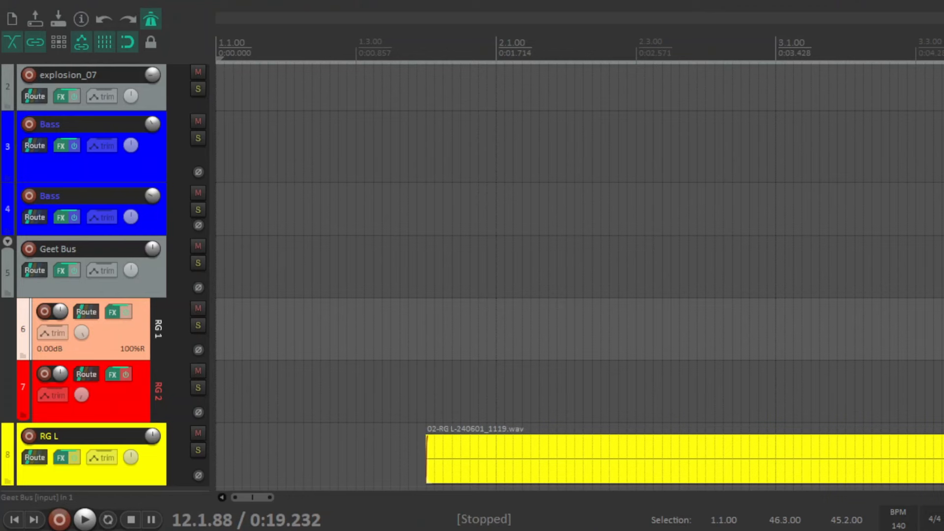
scroll(580, 275, "up", 5)
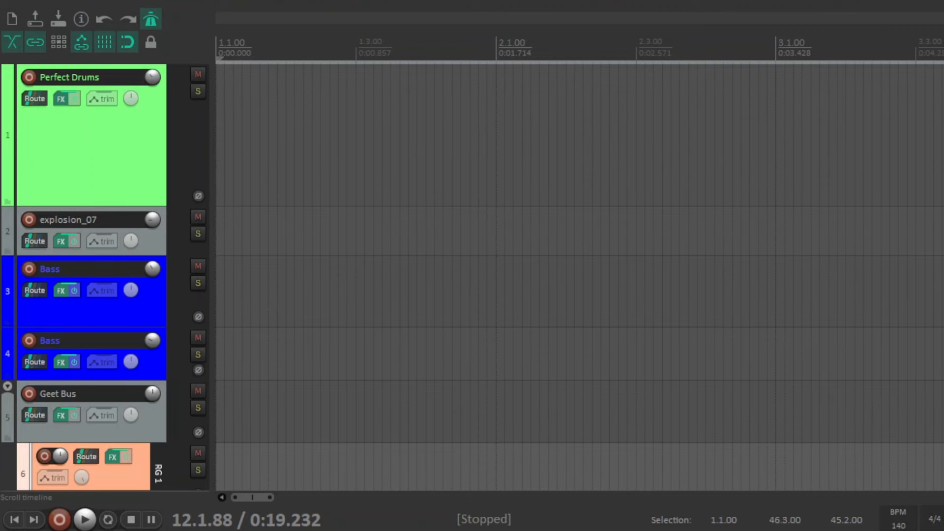
key("ctrl+m")
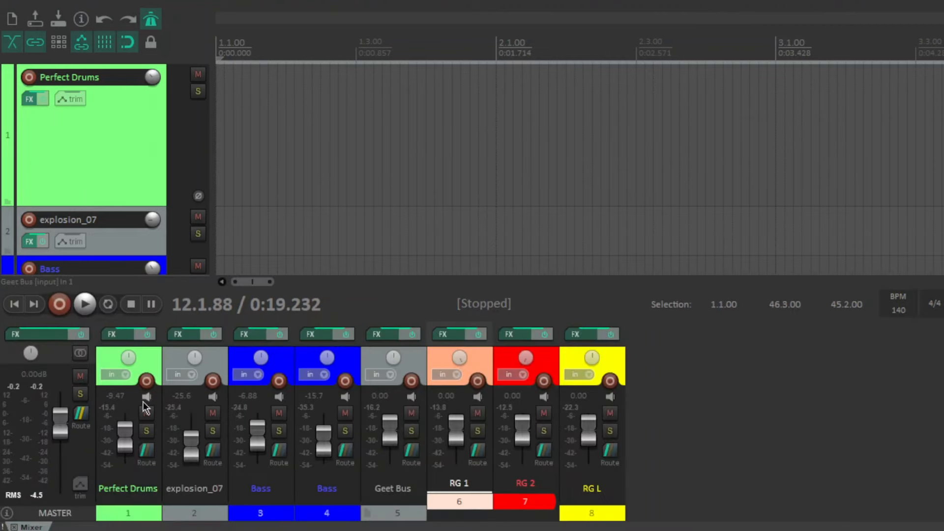
left_click(56, 339)
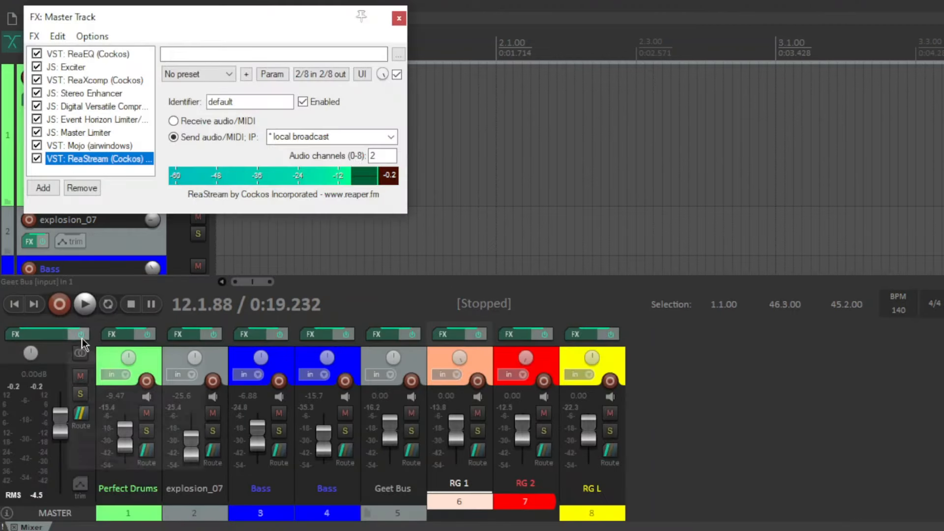
left_click(110, 53)
left_click_drag(183, 22, 194, 26)
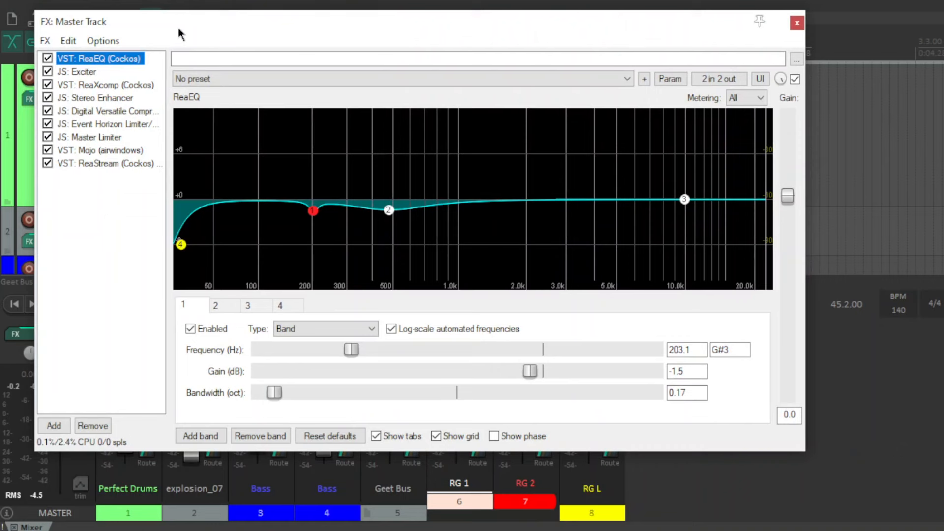
Review the Exciter, ReaXcomp and Stereo Enhancer settings in the master track's effects chain
left_click(84, 73)
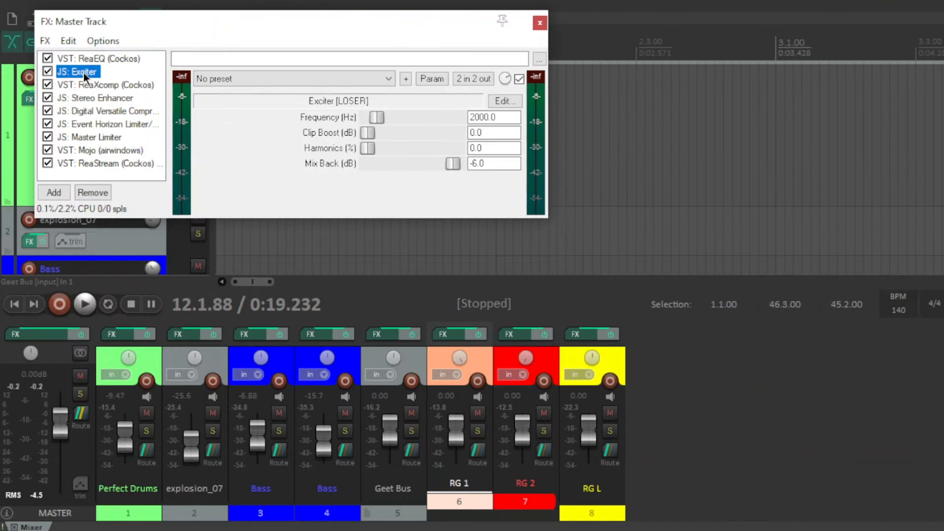
left_click(128, 86)
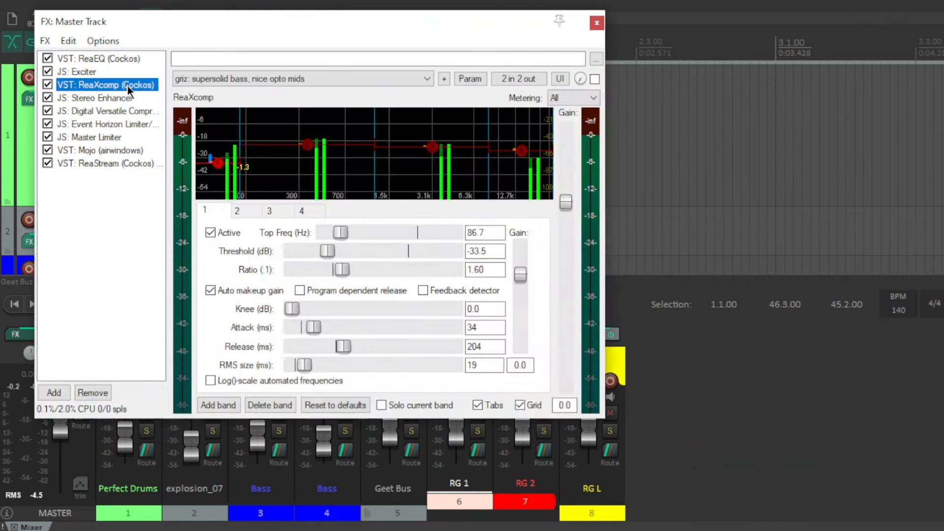
left_click(123, 225)
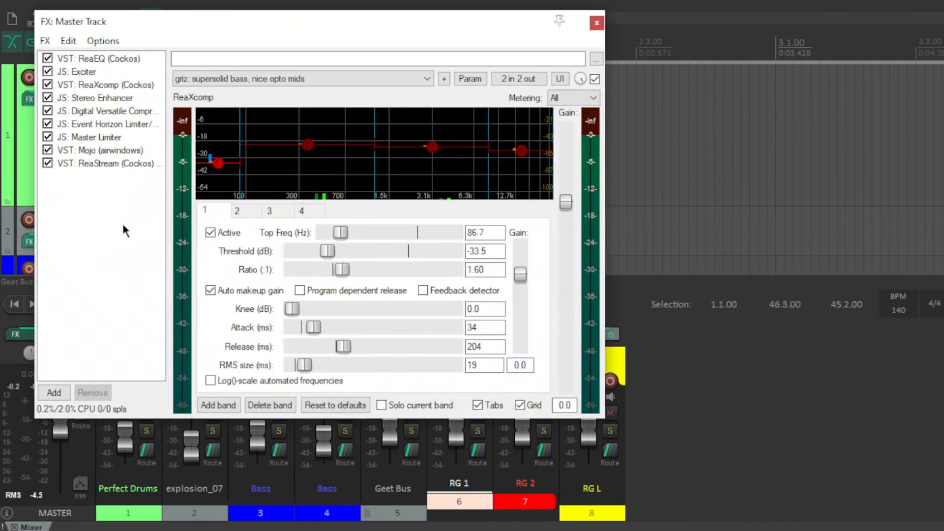
left_click(115, 99)
left_click(126, 178)
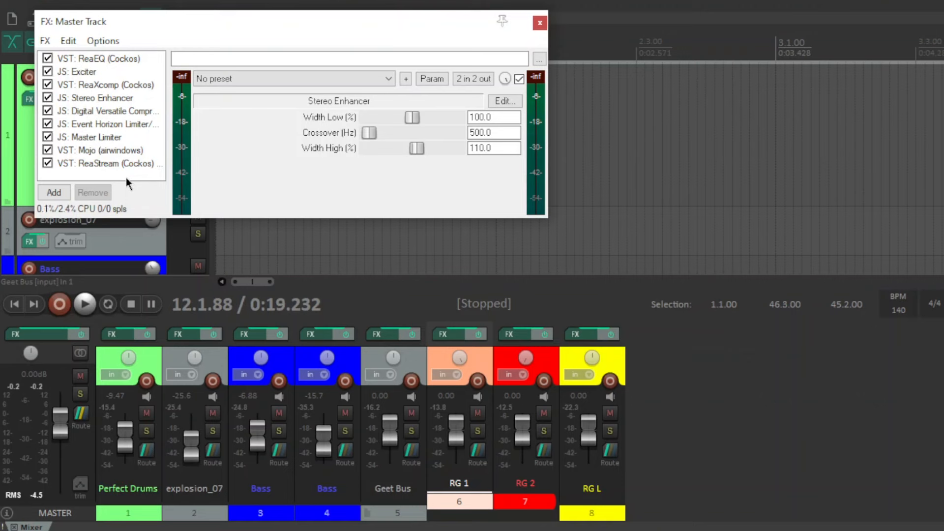
Bypass the master's Stereo Enhancer and audition the mix from just before measure 7, then stop playback
left_click(47, 97)
left_click(15, 304)
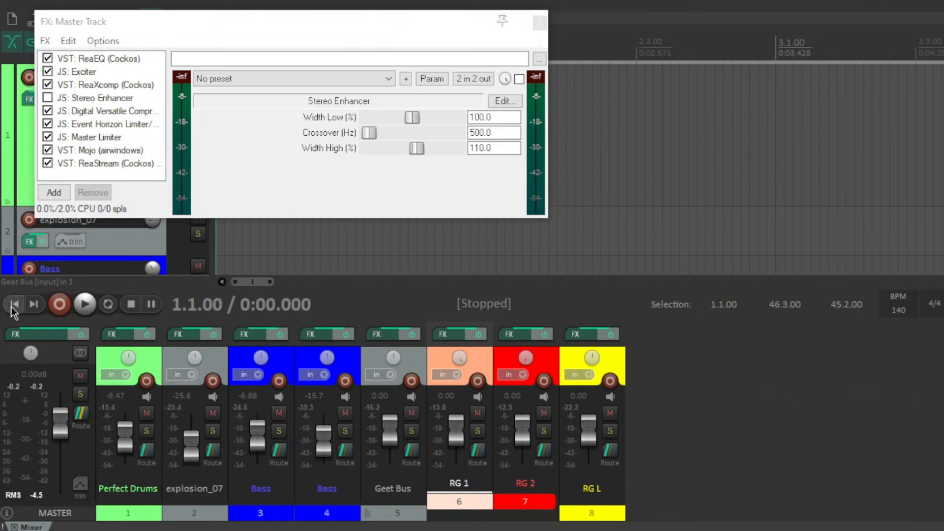
scroll(634, 146, "down", 4)
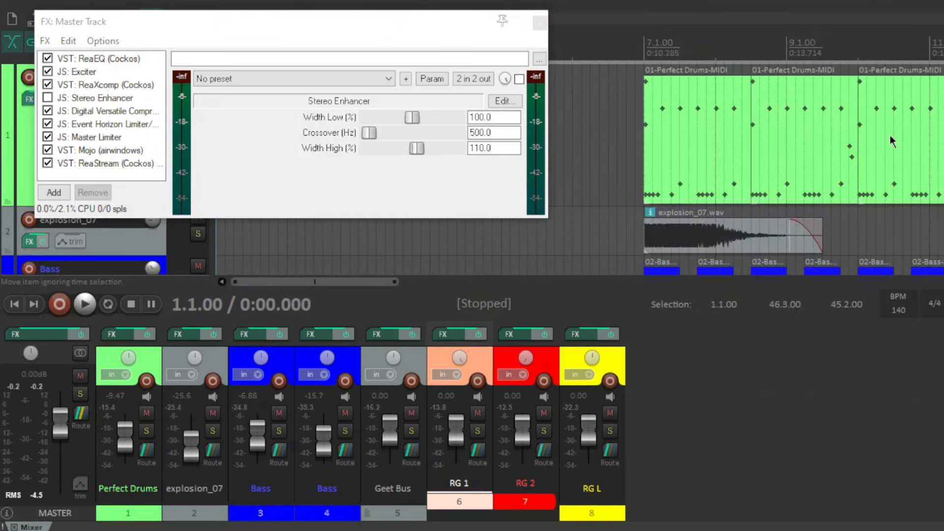
left_click(635, 147)
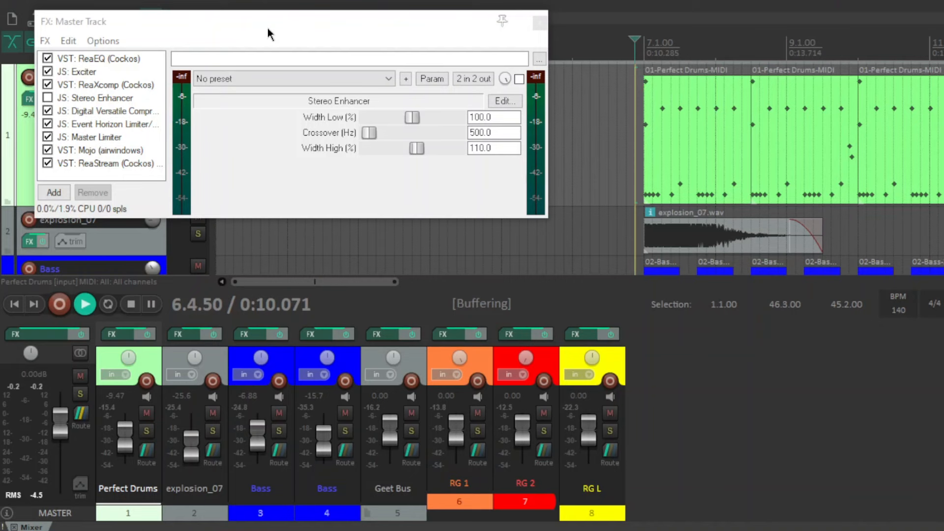
key("space")
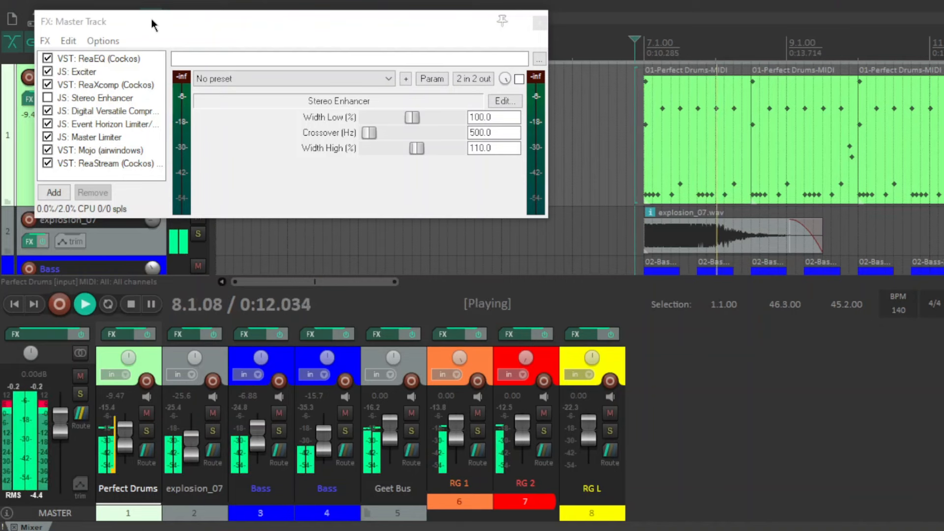
left_click_drag(151, 20, 175, 56)
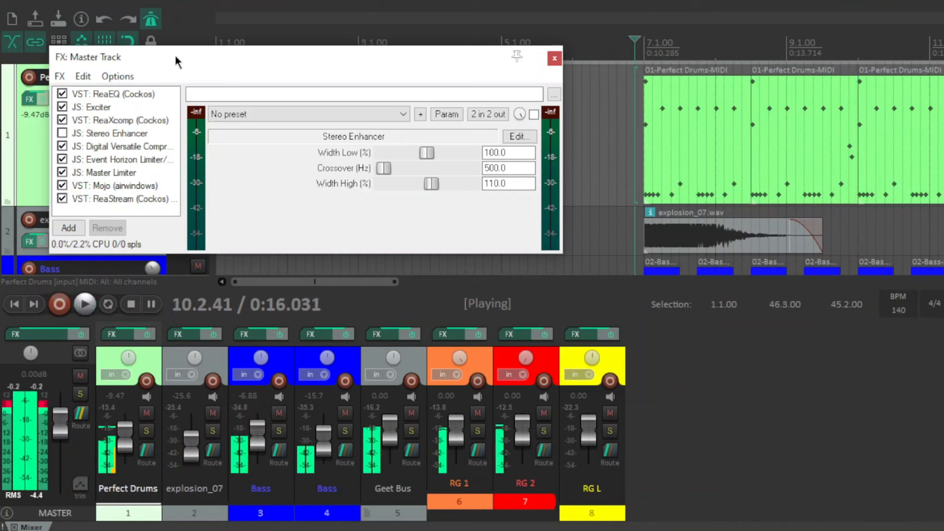
key("space")
key("space")
key("space")
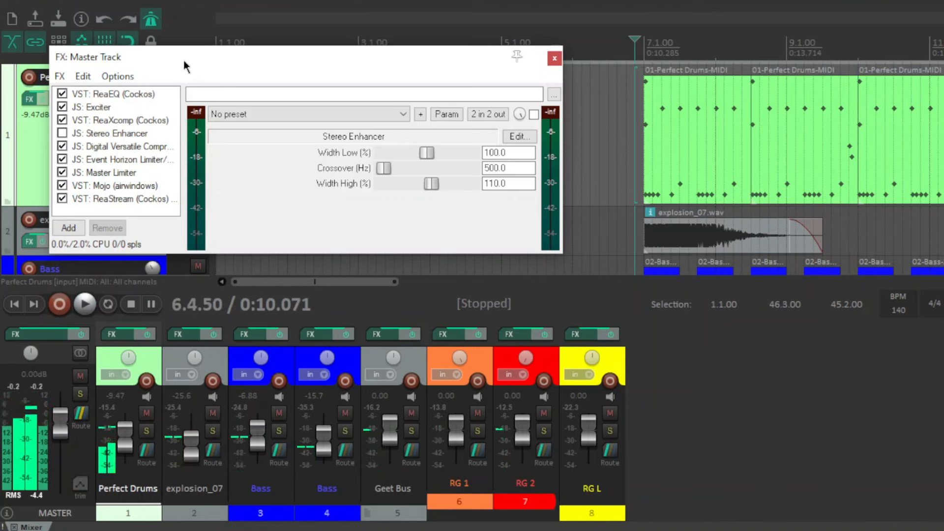
Re-enable the Stereo Enhancer on the master and audition the same passage for comparison
left_click(62, 133)
key("space")
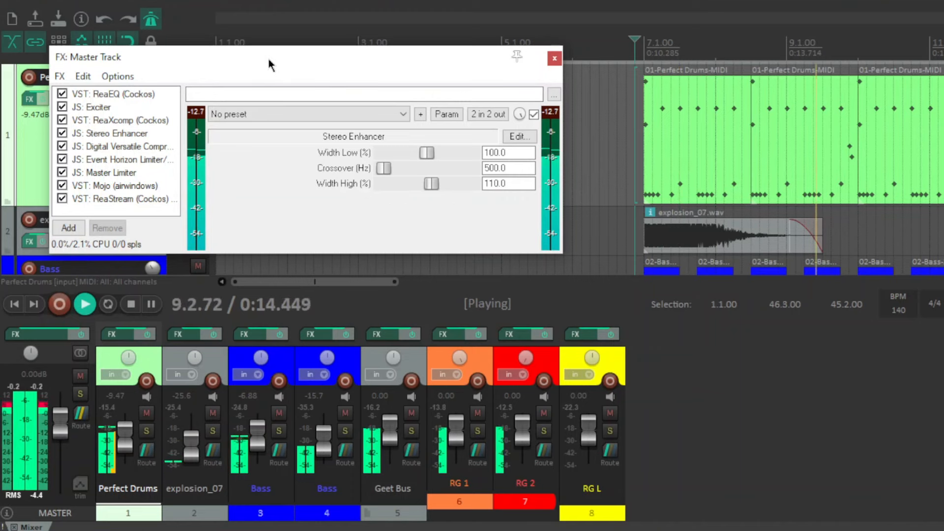
key("space")
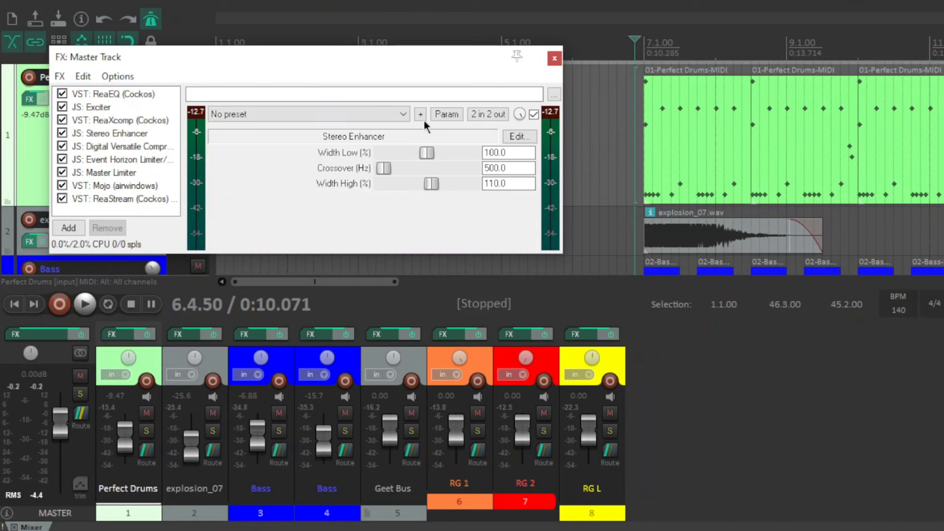
Review the settings of the master's Digital Versatile Compressor, Event Horizon Limiter/Clipper and Master Limiter
left_click(134, 147)
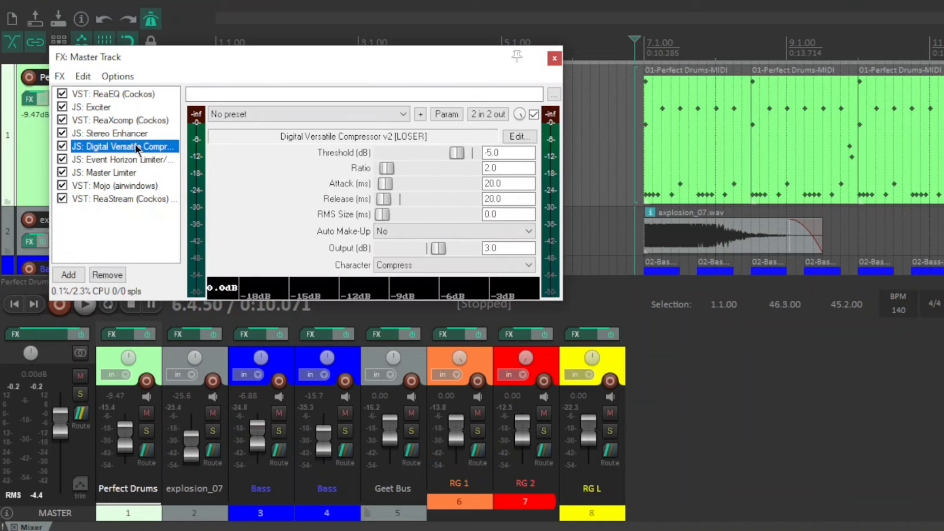
left_click(137, 237)
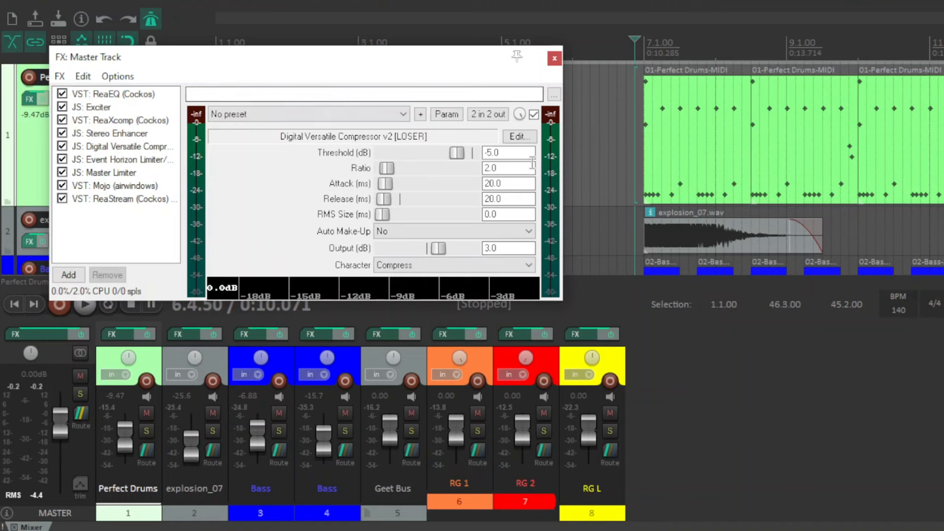
left_click(131, 158)
left_click(152, 211)
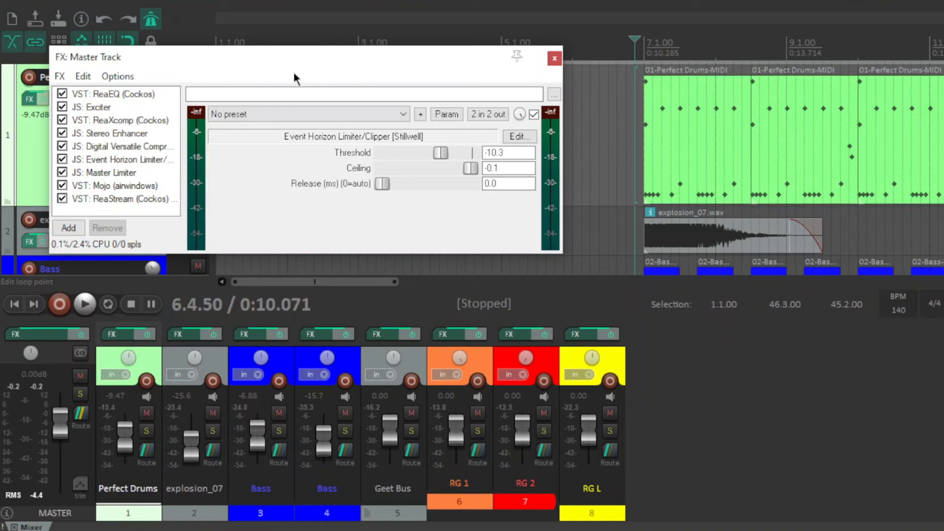
left_click(118, 173)
left_click(140, 209)
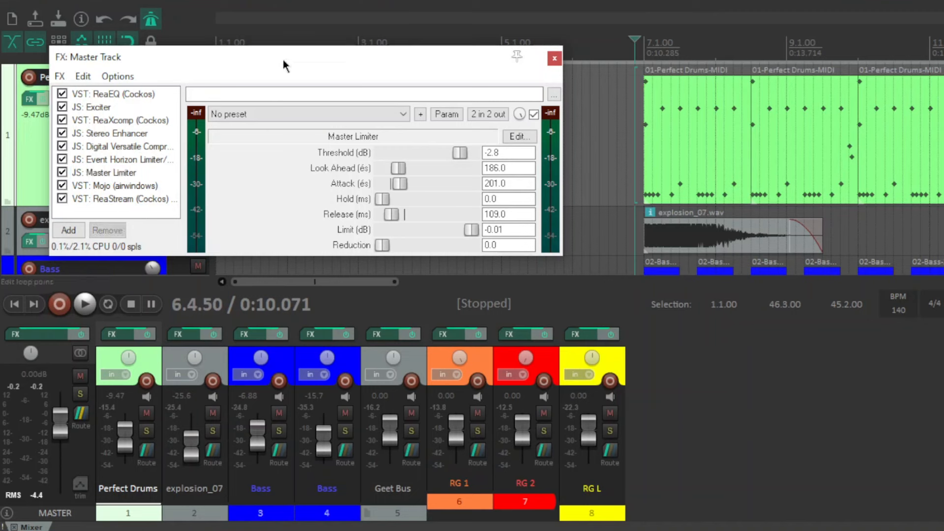
Review the master's Mojo and ReaStream settings and close the effects chain
left_click(118, 185)
left_click(141, 210)
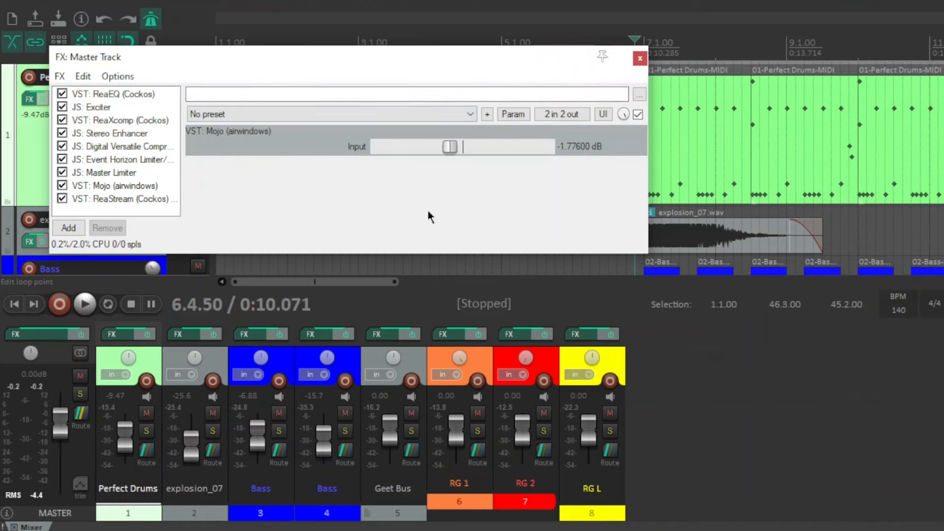
left_click(130, 199)
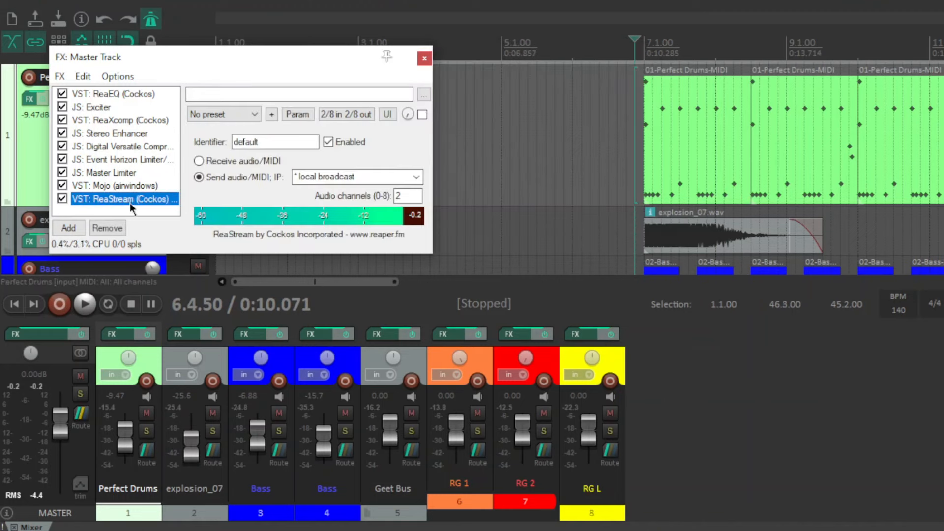
left_click(424, 58)
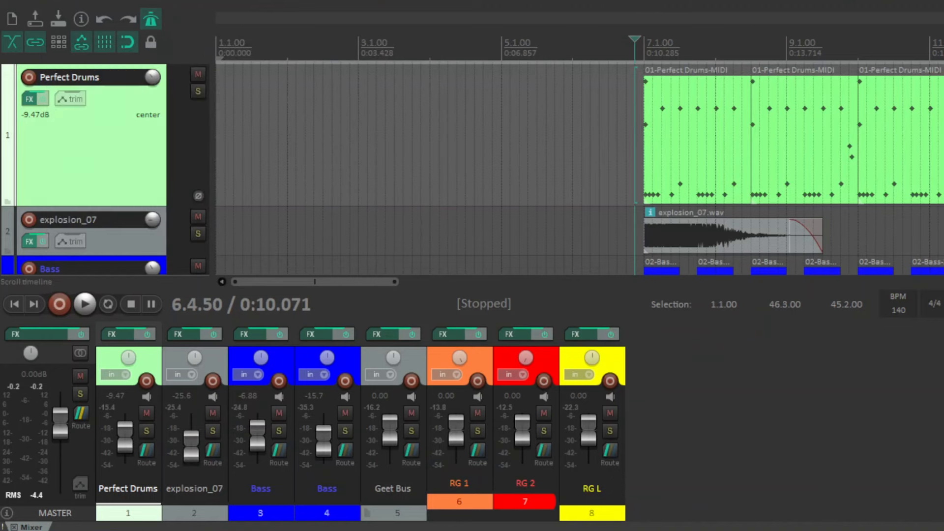
Hide the mixer, check the end of the project and return to its start
key("ctrl+m")
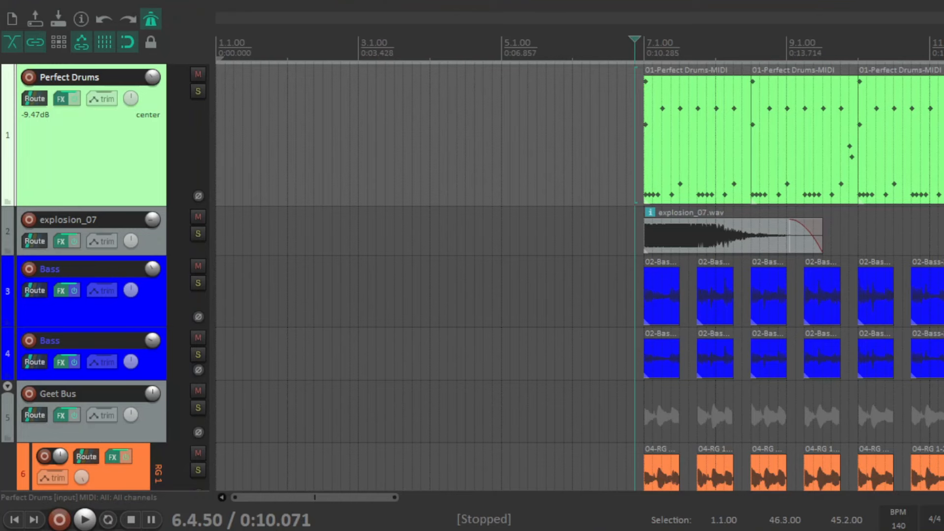
left_click(33, 519)
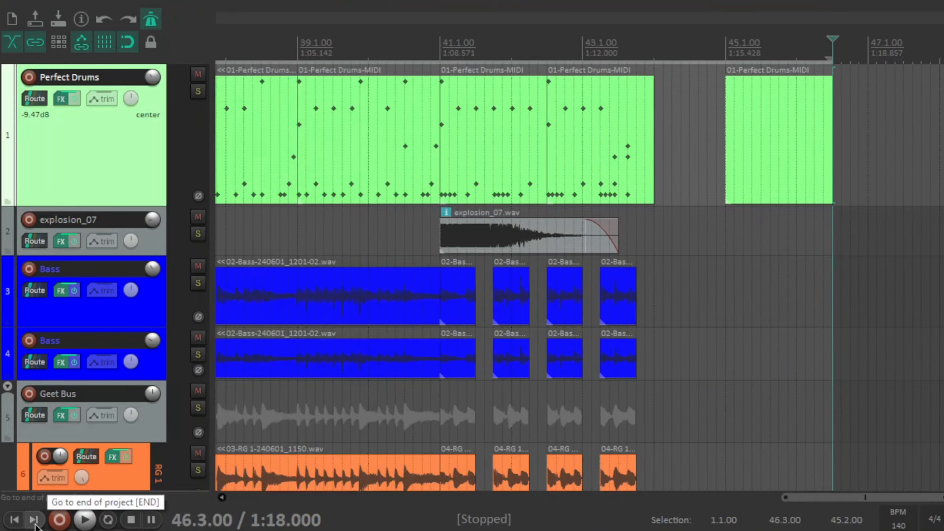
left_click(15, 520)
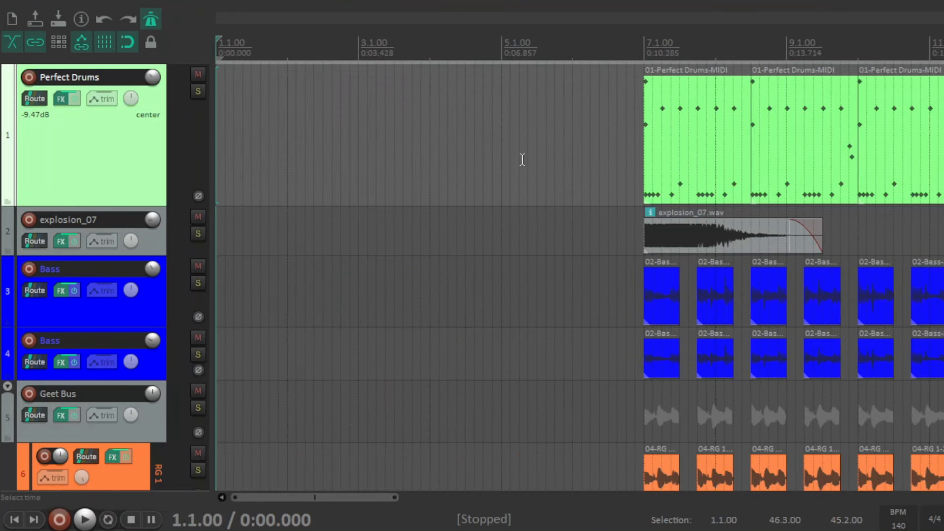